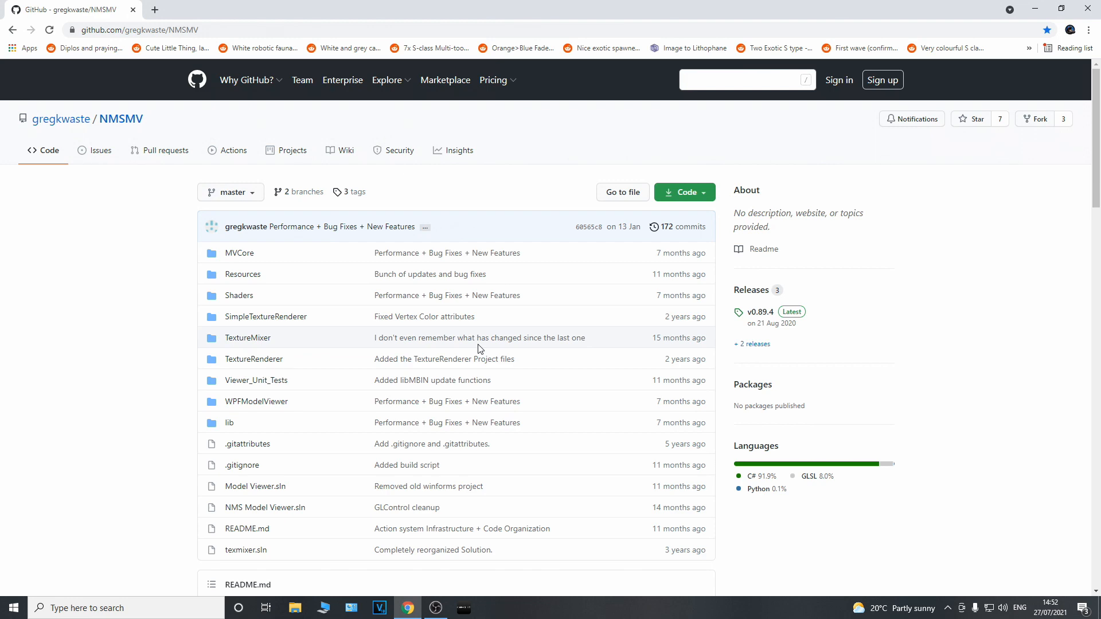
# Examine the NMSMV repository's file list and README, including the repo version and features sections
pyautogui.scroll(-10, 480, 348)
pyautogui.scroll(-4, 480, 349)
pyautogui.scroll(15, 479, 349)
pyautogui.scroll(-6, 479, 345)
pyautogui.scroll(6, 479, 345)
pyautogui.scroll(-7, 479, 345)
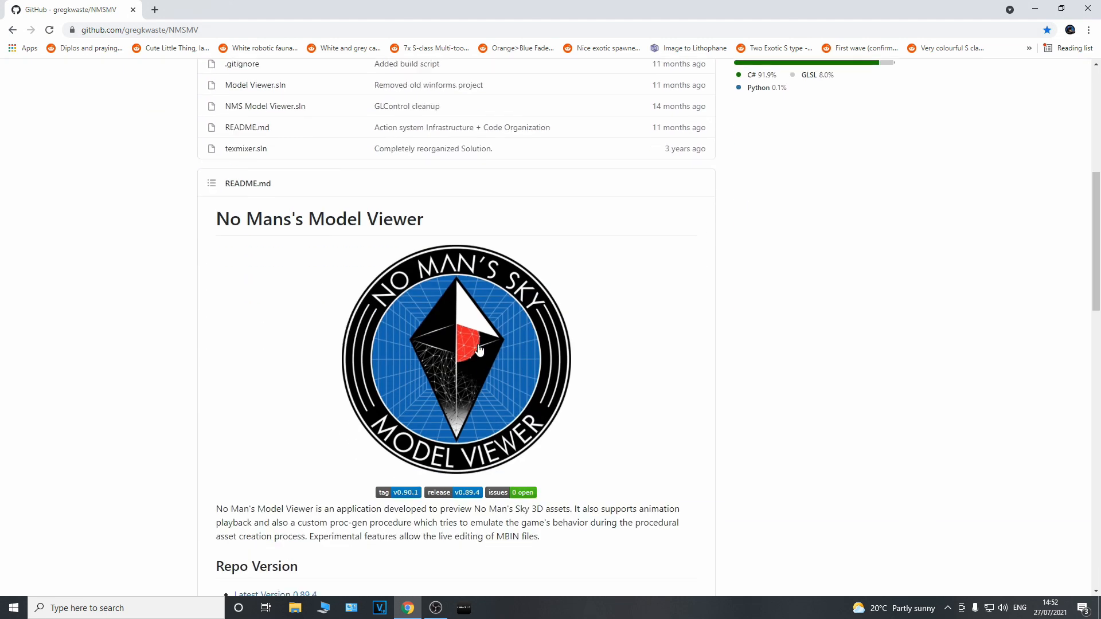
pyautogui.scroll(7, 480, 348)
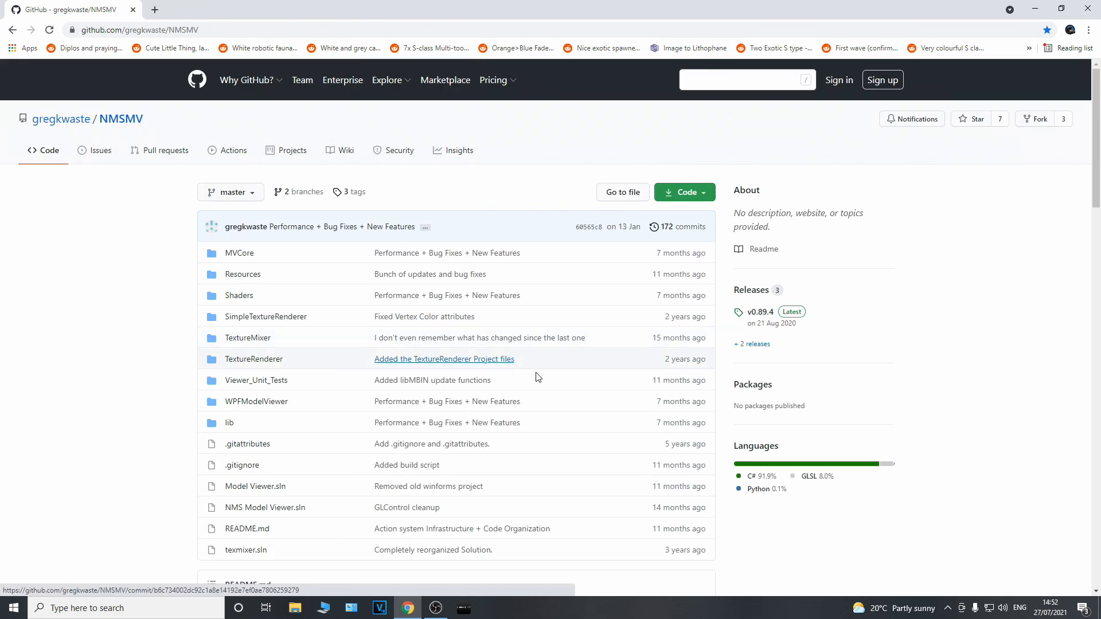
pyautogui.scroll(-4, 388, 250)
pyautogui.scroll(-7, 391, 253)
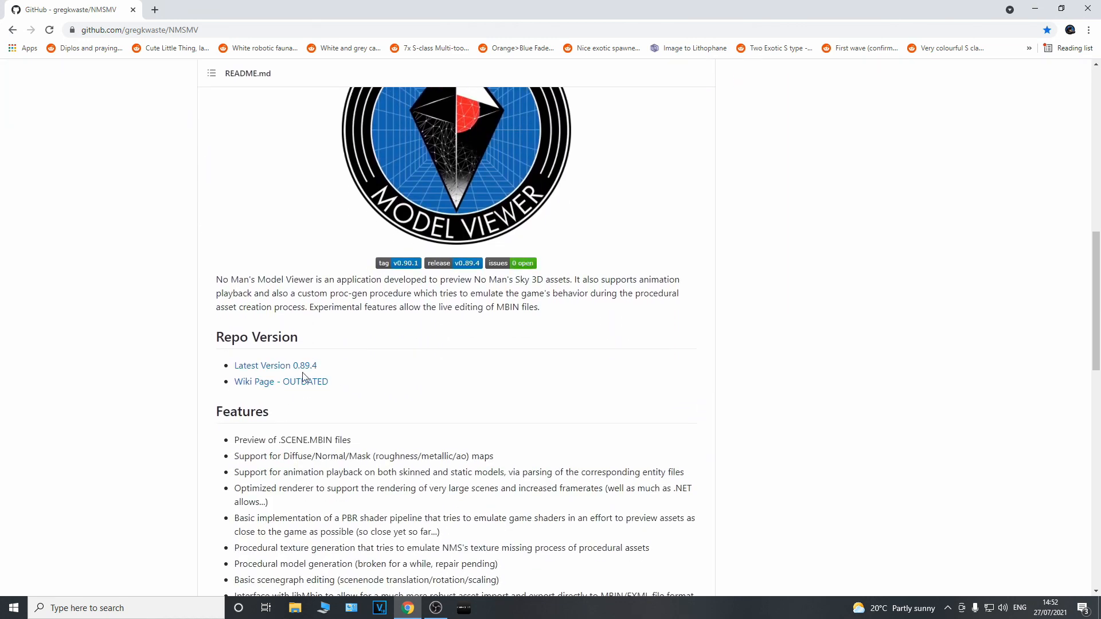
# View the NMSMV repository's releases list with the v0.90.1 pre-release notes, and close the browser
pyautogui.scroll(8, 474, 380)
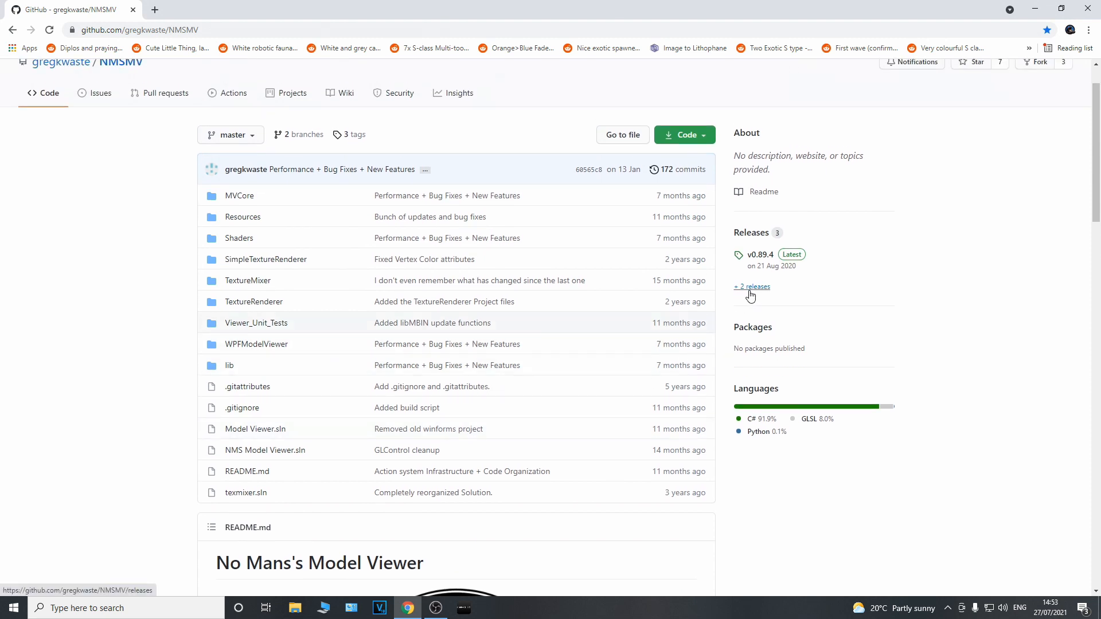
pyautogui.click(753, 288)
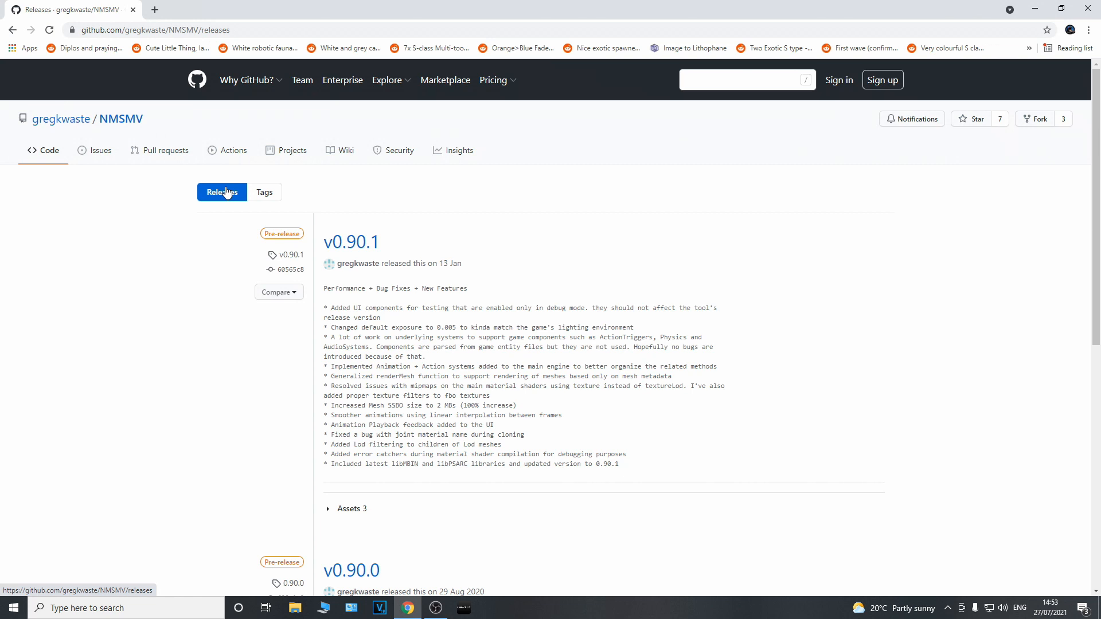
pyautogui.click(1087, 6)
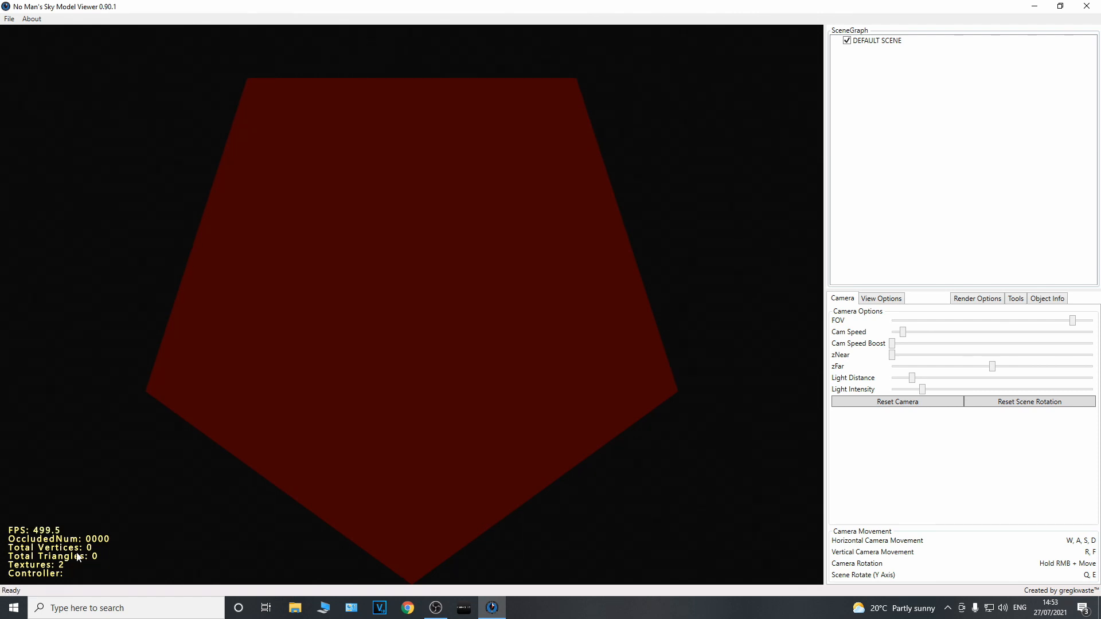
# Open the list of scene files from the game's .pak archives in No Man's Sky Model Viewer and maximize it
pyautogui.click(8, 20)
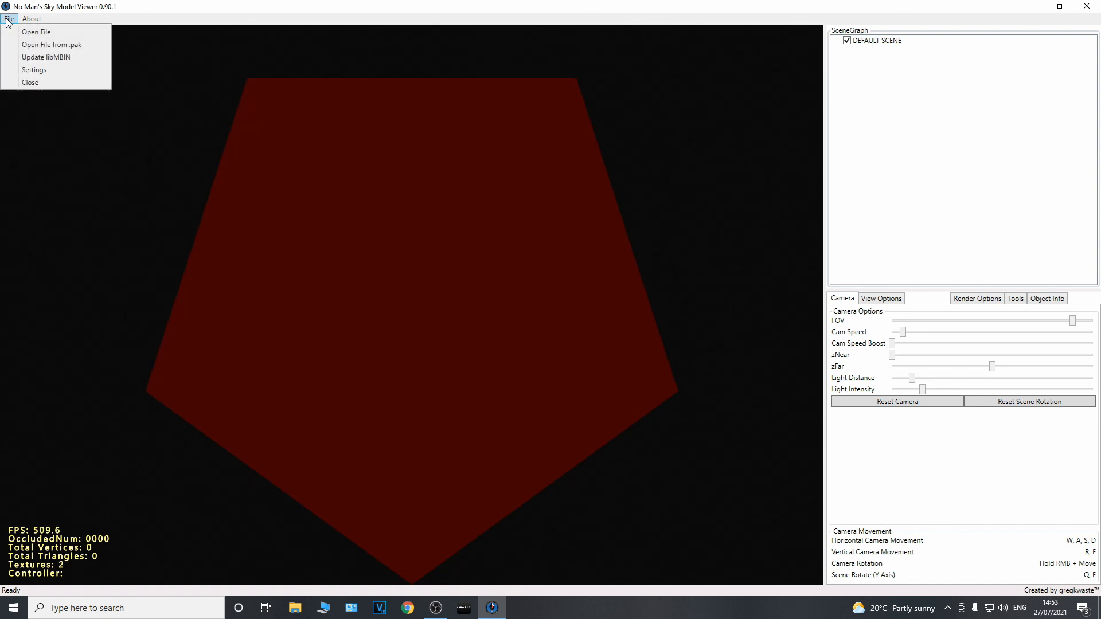
pyautogui.click(35, 45)
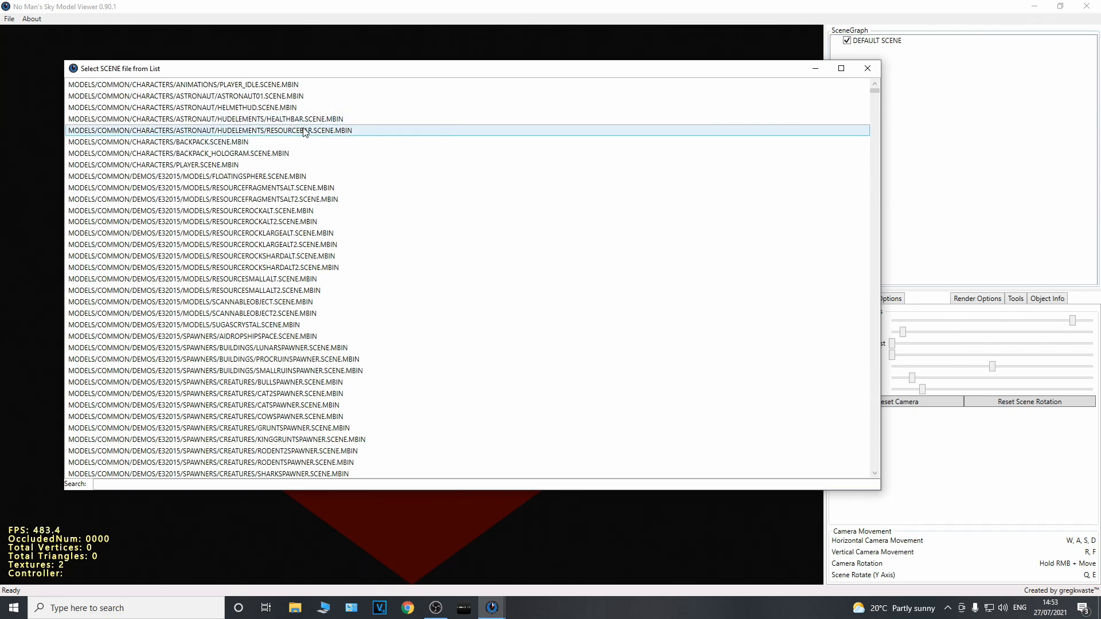
pyautogui.click(841, 68)
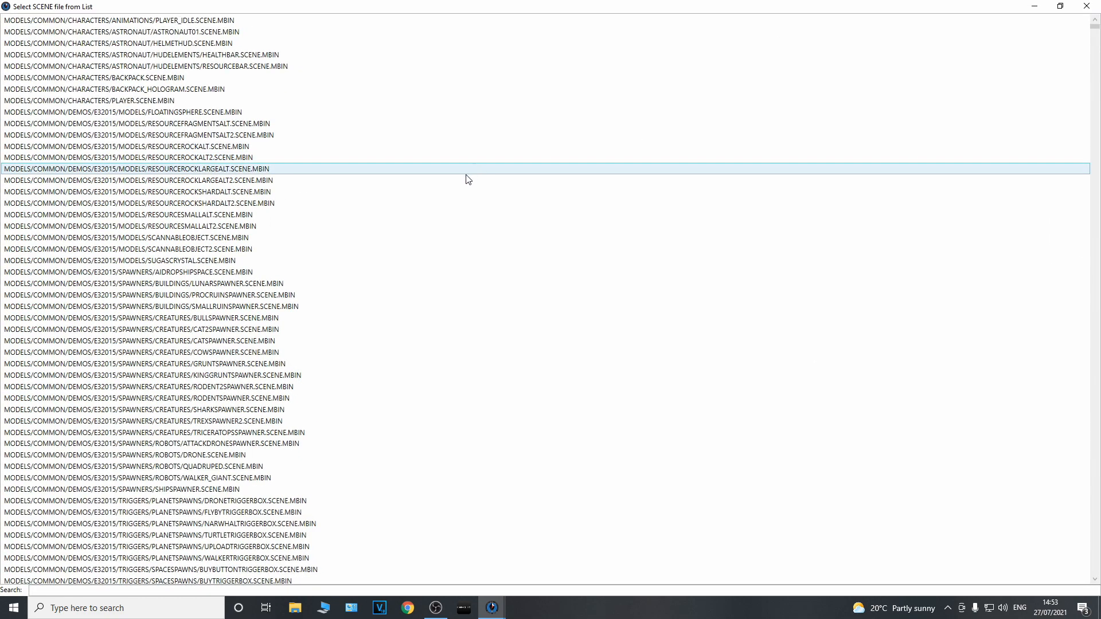
# Browse the scene file list through the frigate, industrial, dropship and fighter spacecraft entries and return to its start
pyautogui.scroll(-20, 241, 192)
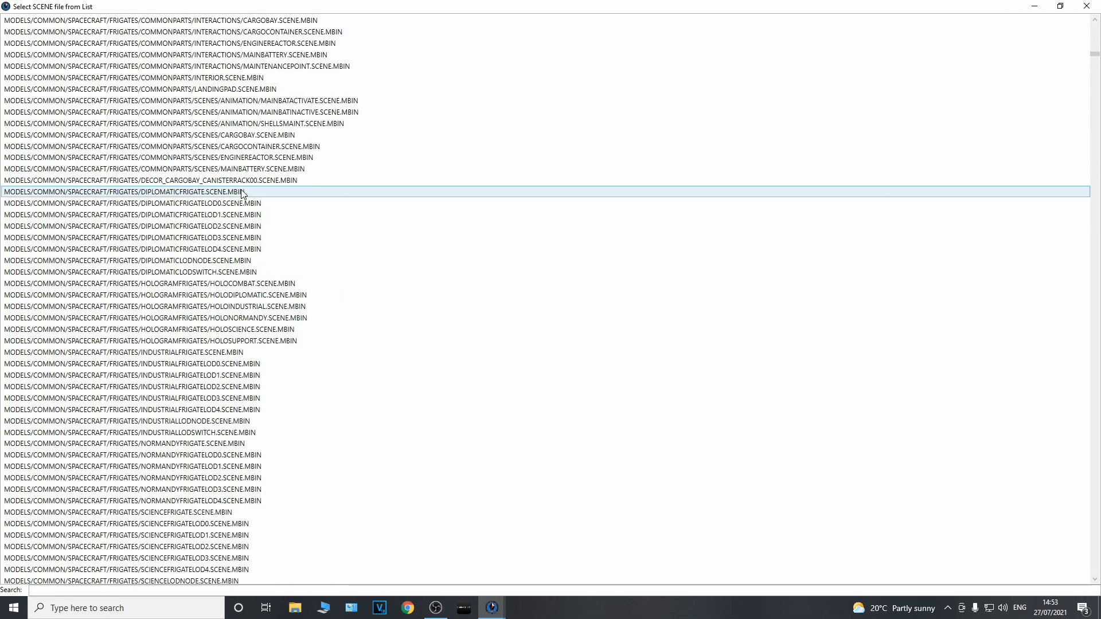
pyautogui.scroll(-15, 240, 194)
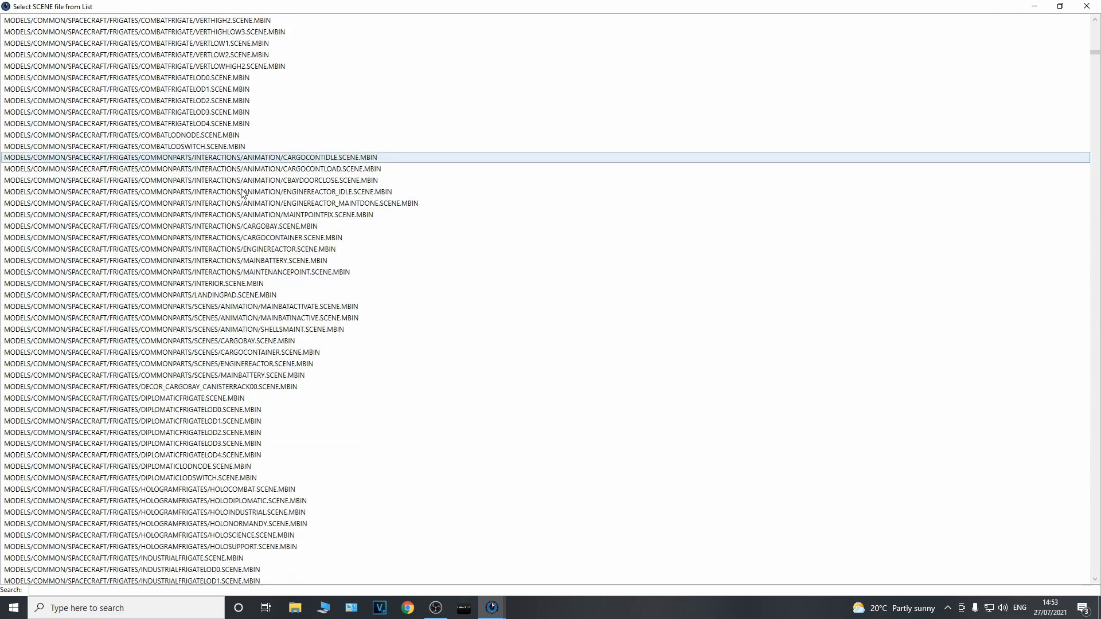
pyautogui.scroll(20, 241, 194)
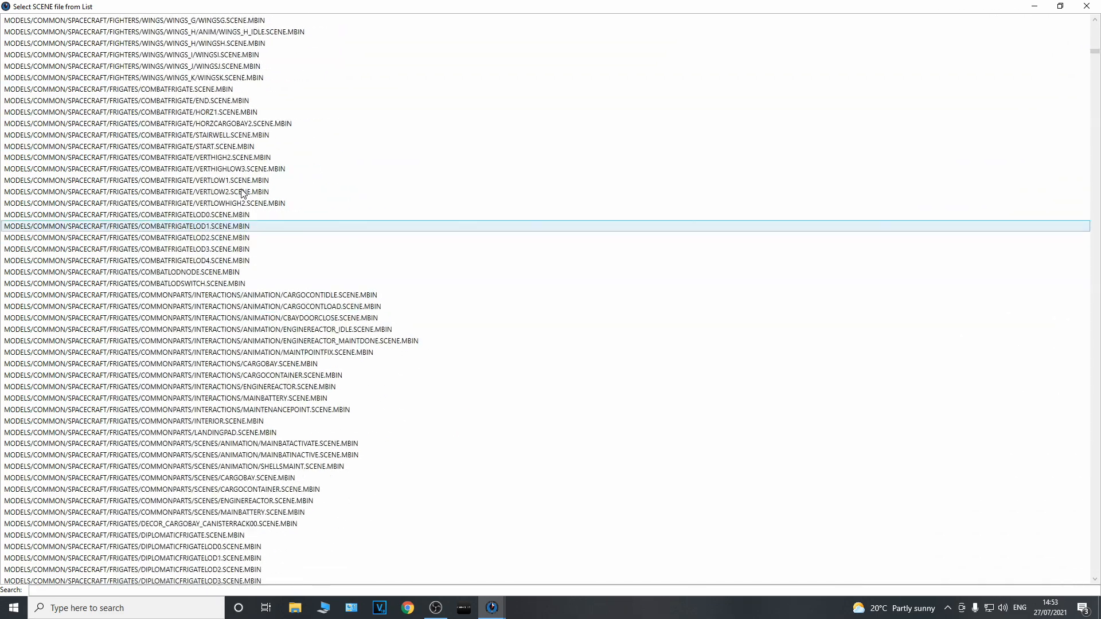
pyautogui.scroll(-20, 240, 194)
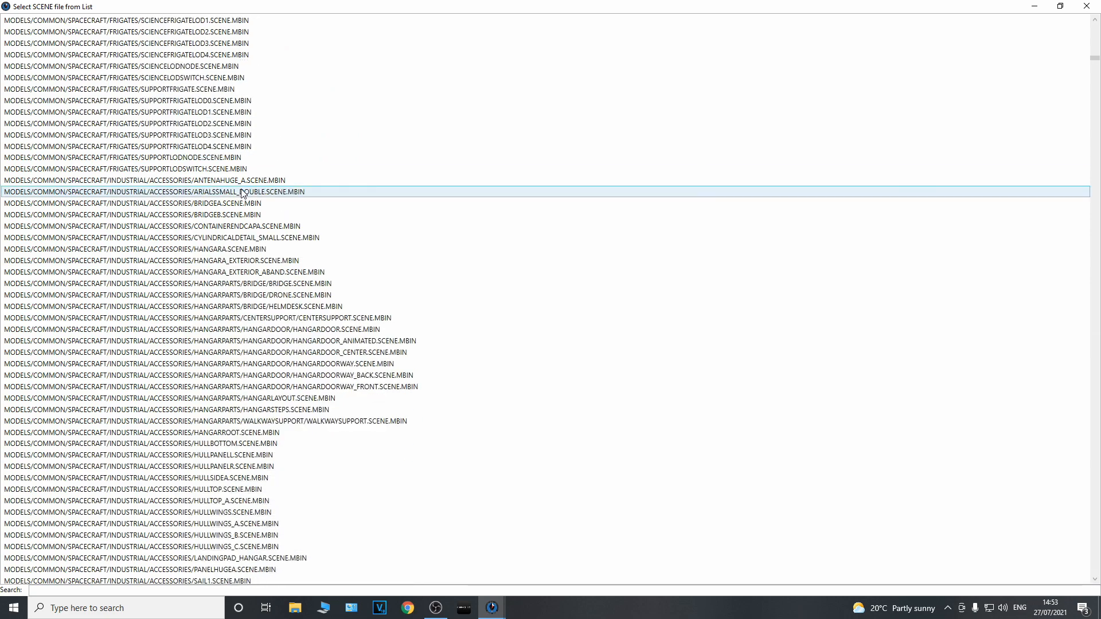
pyautogui.scroll(-20, 241, 194)
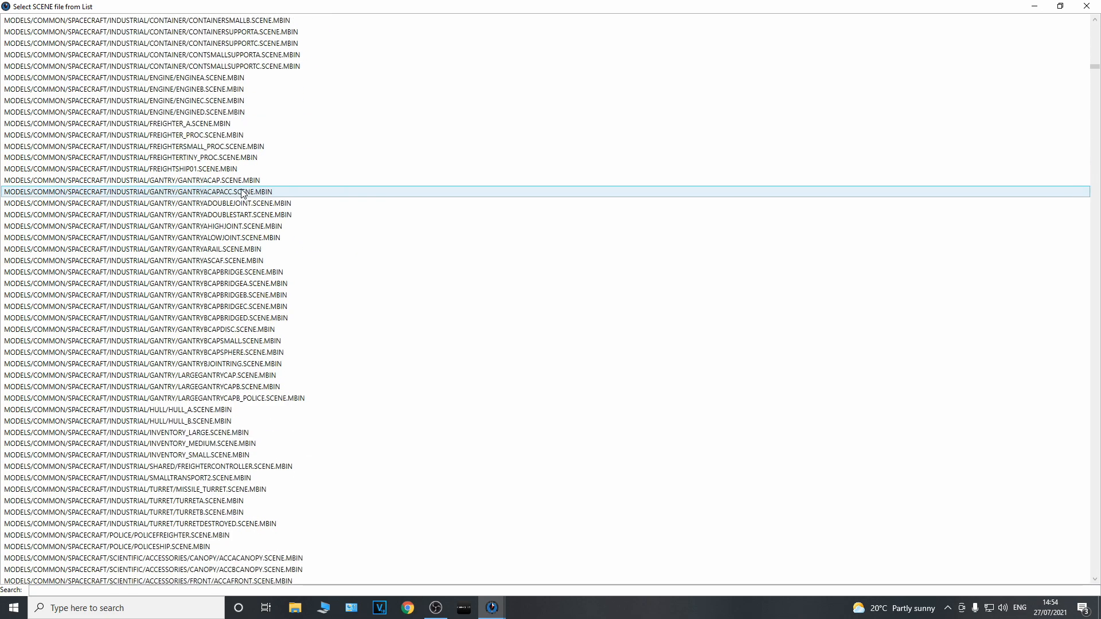
pyautogui.scroll(20, 241, 193)
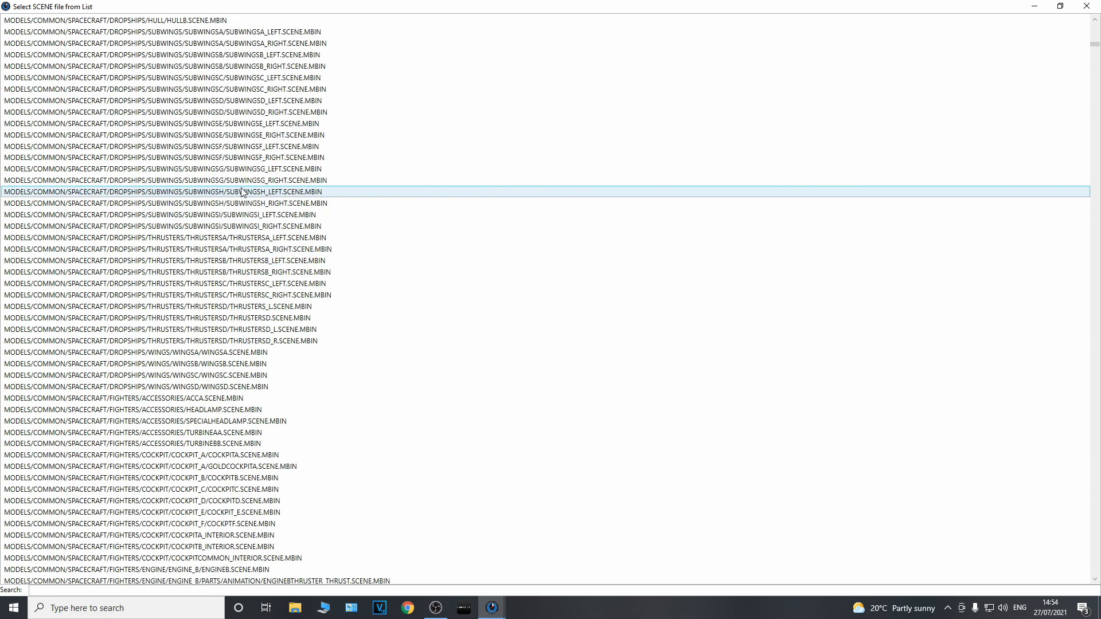
pyautogui.scroll(15, 241, 193)
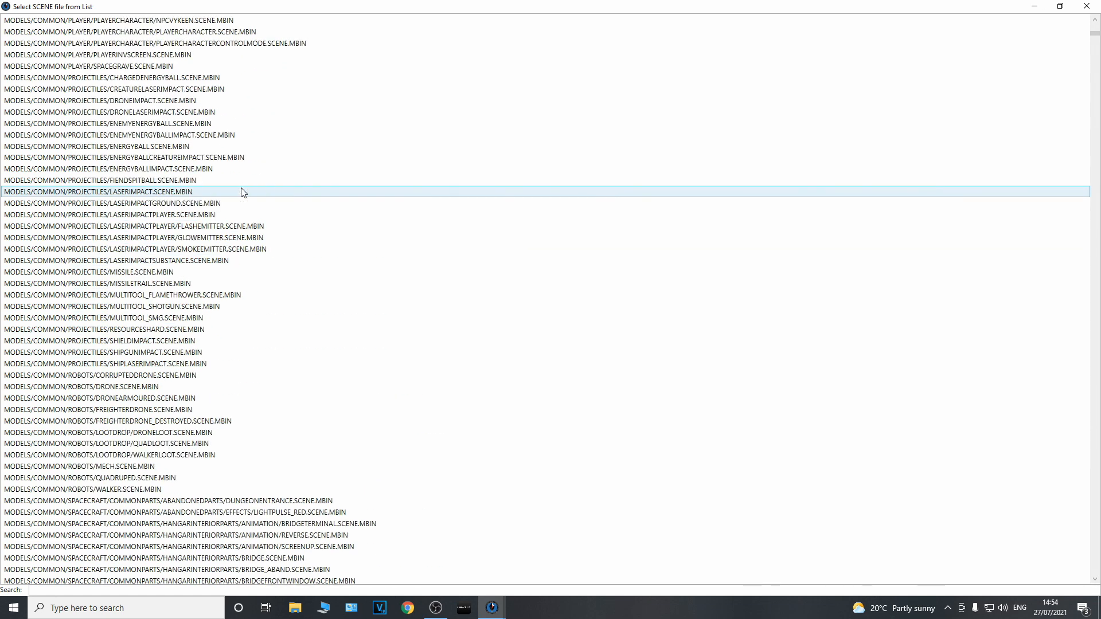
pyautogui.scroll(17, 241, 192)
pyautogui.scroll(9, 241, 192)
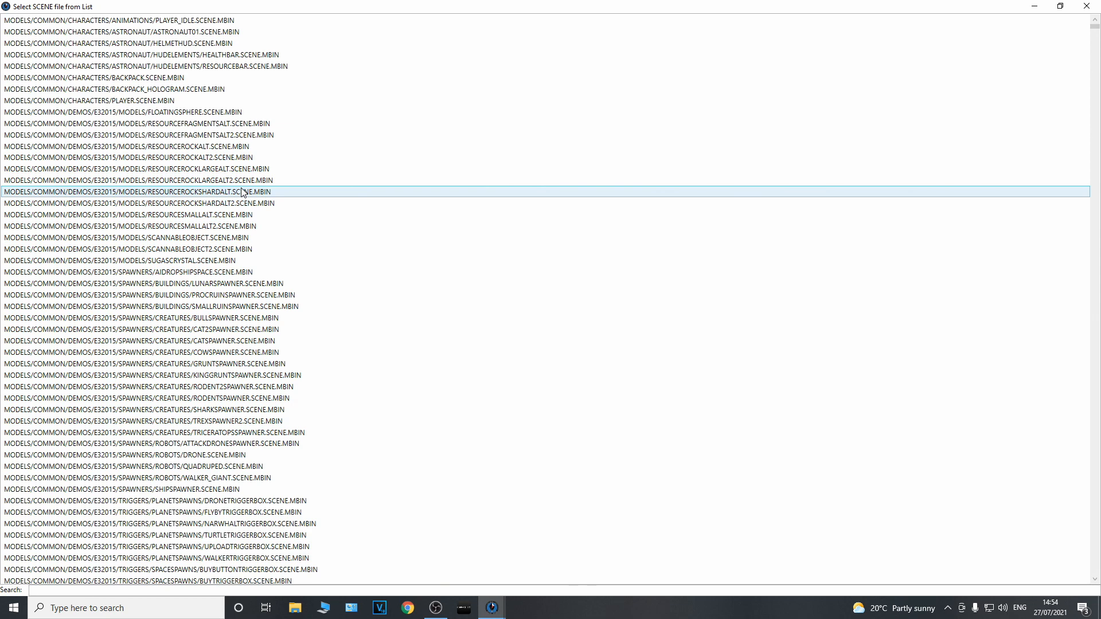
# Load MODELS/COMMON/SPACECRAFT/S-CLASS/ROYALPARTS/LANDINGGEAR/LANDINGGEAR_A.SCENE.MBIN from the scene file list
pyautogui.scroll(-17, 287, 301)
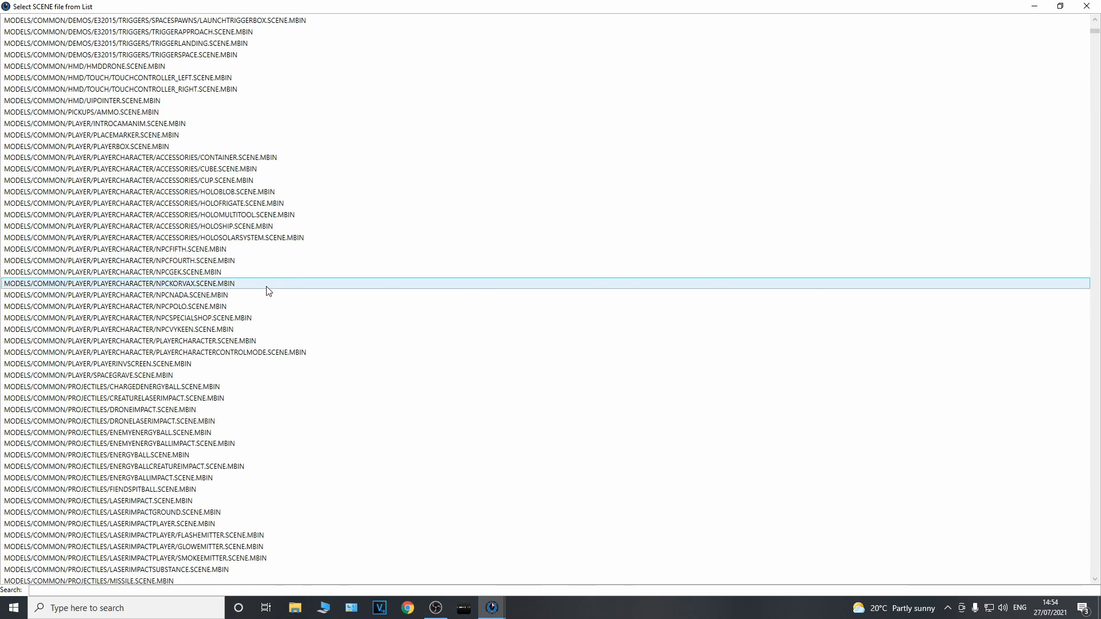
pyautogui.scroll(-20, 266, 290)
pyautogui.scroll(-20, 198, 285)
pyautogui.scroll(-20, 198, 284)
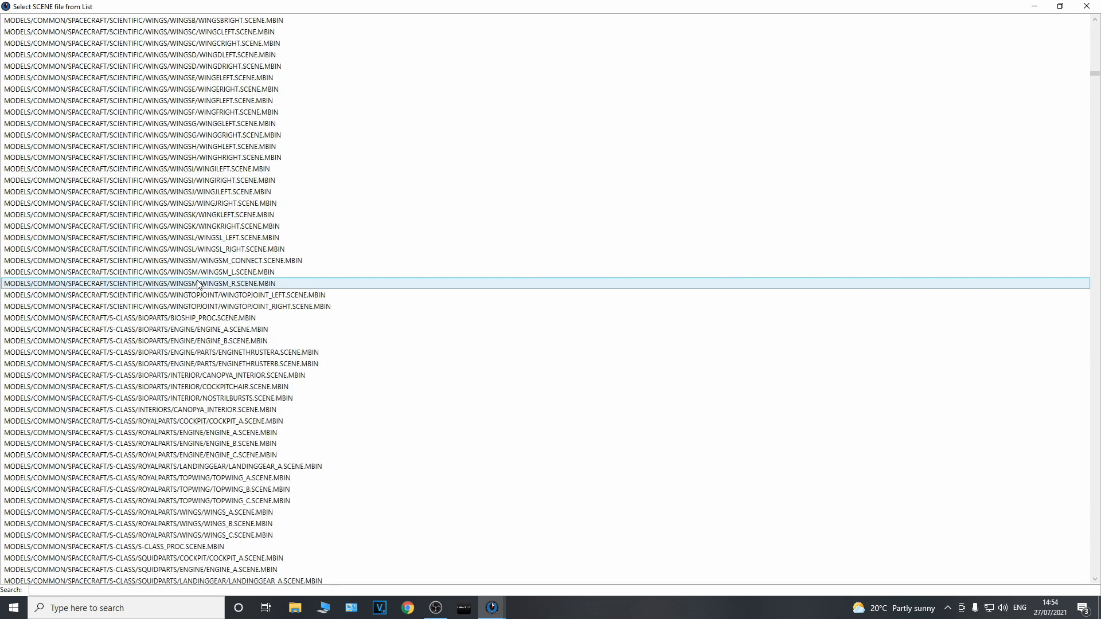
pyautogui.scroll(-2, 179, 301)
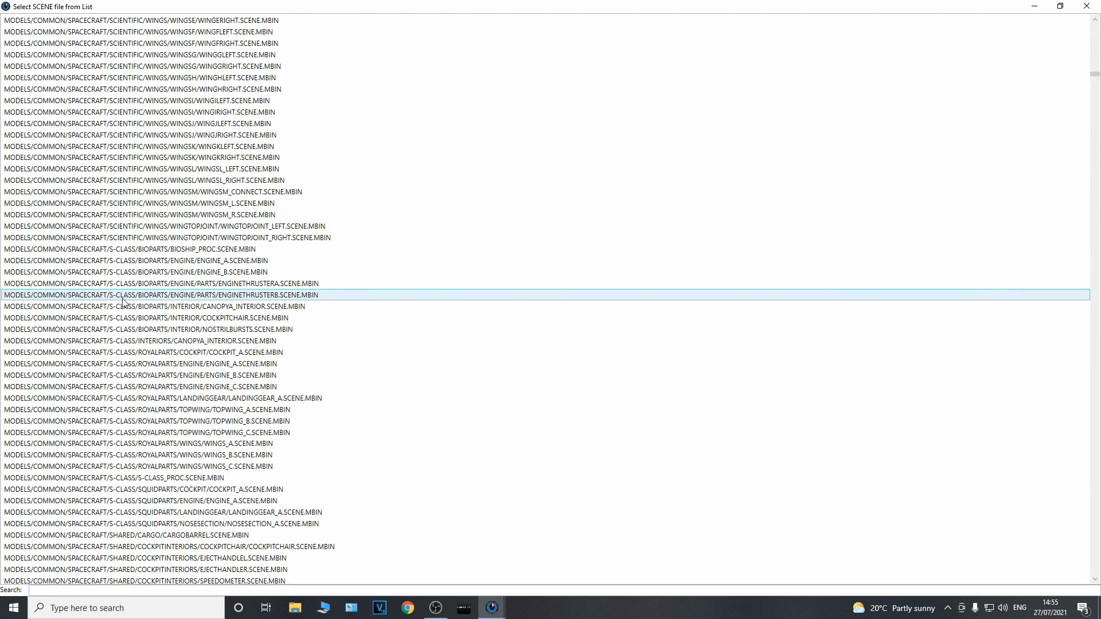
pyautogui.scroll(-3, 132, 304)
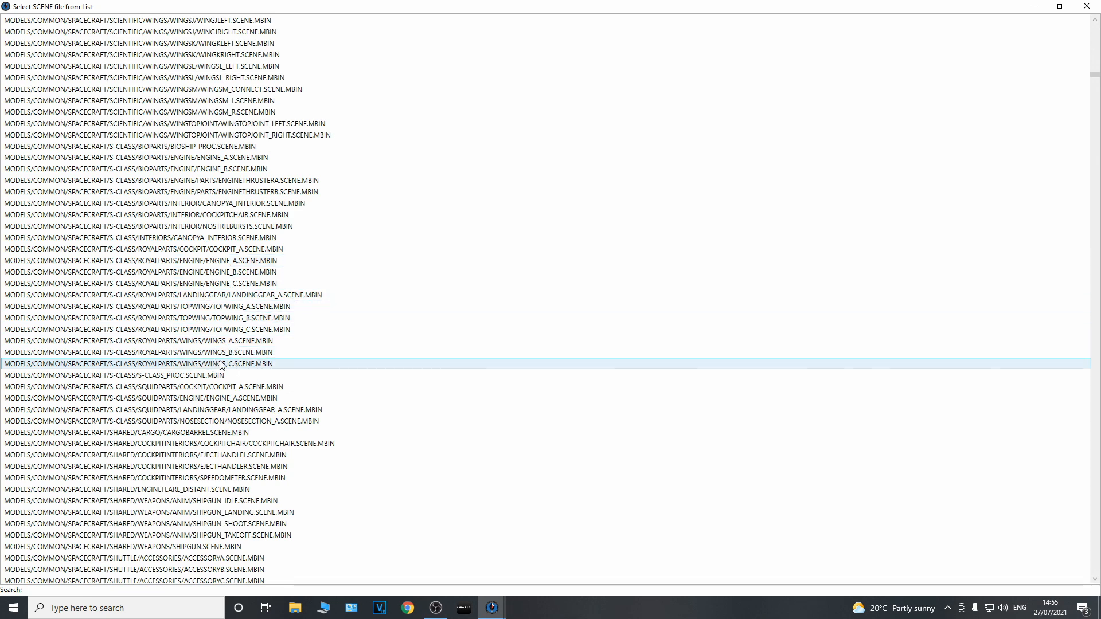
pyautogui.doubleClick(209, 296)
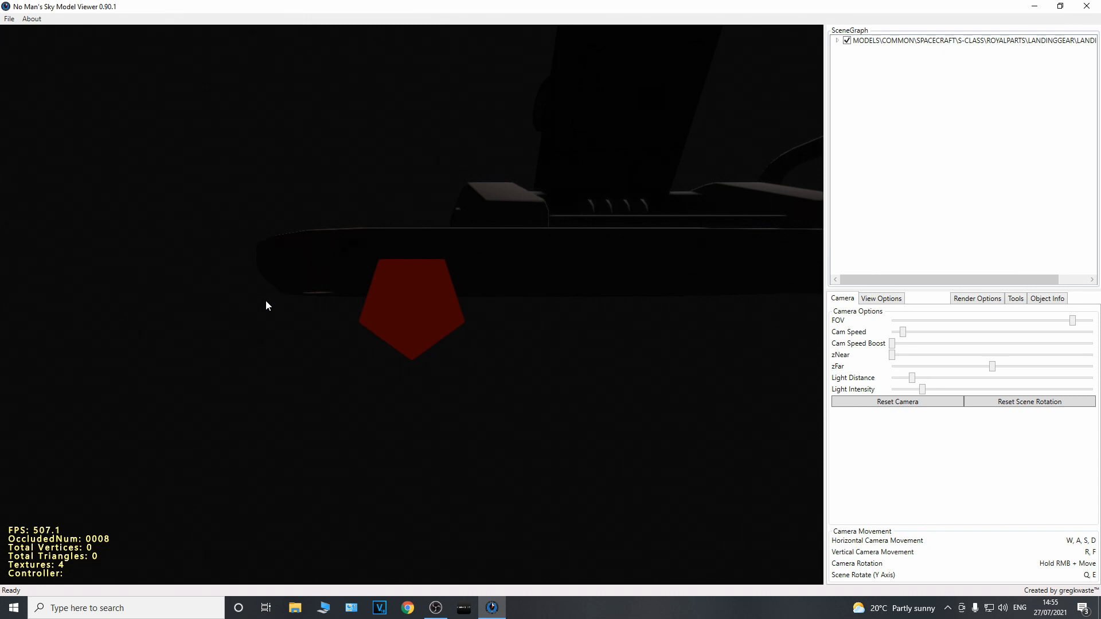
# Examine the landing gear model by rotating the camera around it and backing away from it
pyautogui.moveTo(269, 301); pyautogui.dragTo(451, 294, button='right')
pyautogui.press('s')
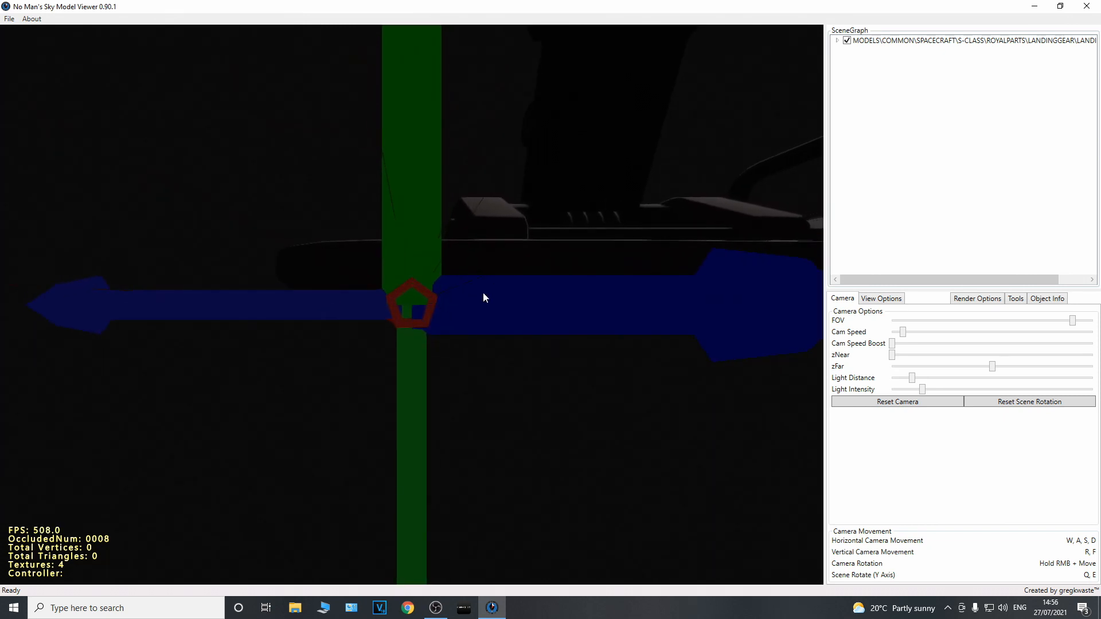
pyautogui.press('s')
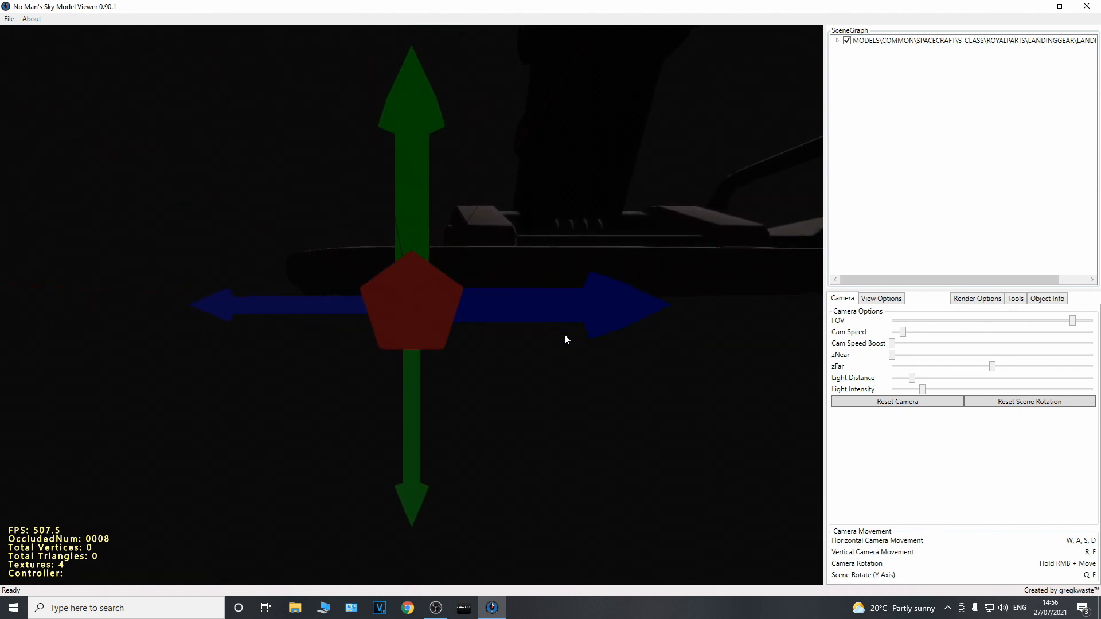
pyautogui.moveTo(565, 349); pyautogui.dragTo(352, 328, button='right')
pyautogui.press('s')
pyautogui.moveTo(300, 198); pyautogui.dragTo(350, 493, button='right')
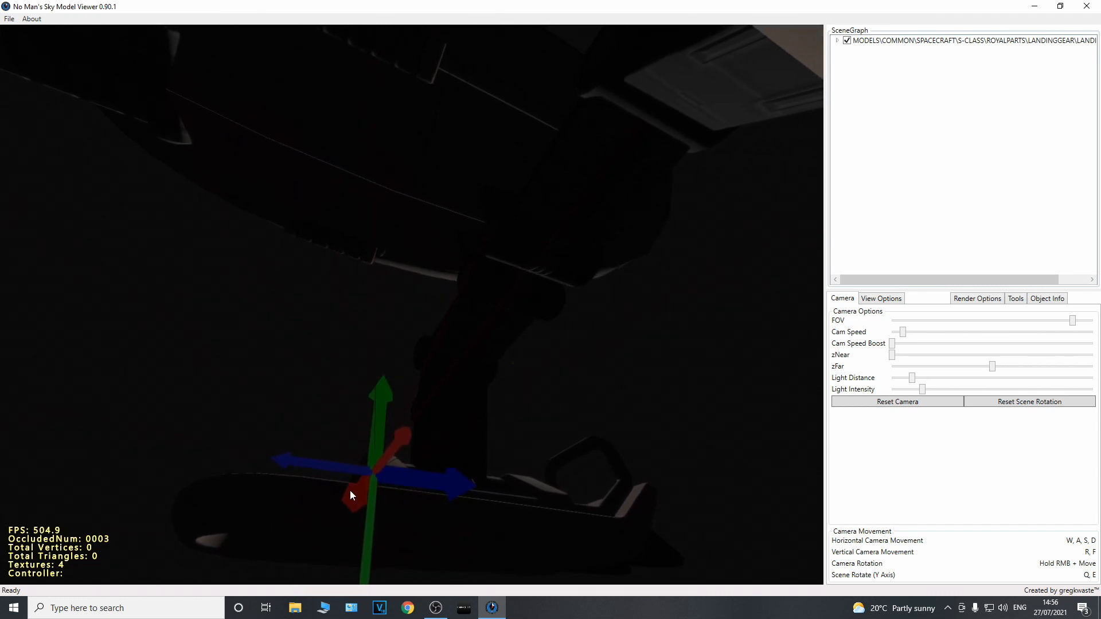
pyautogui.press('s')
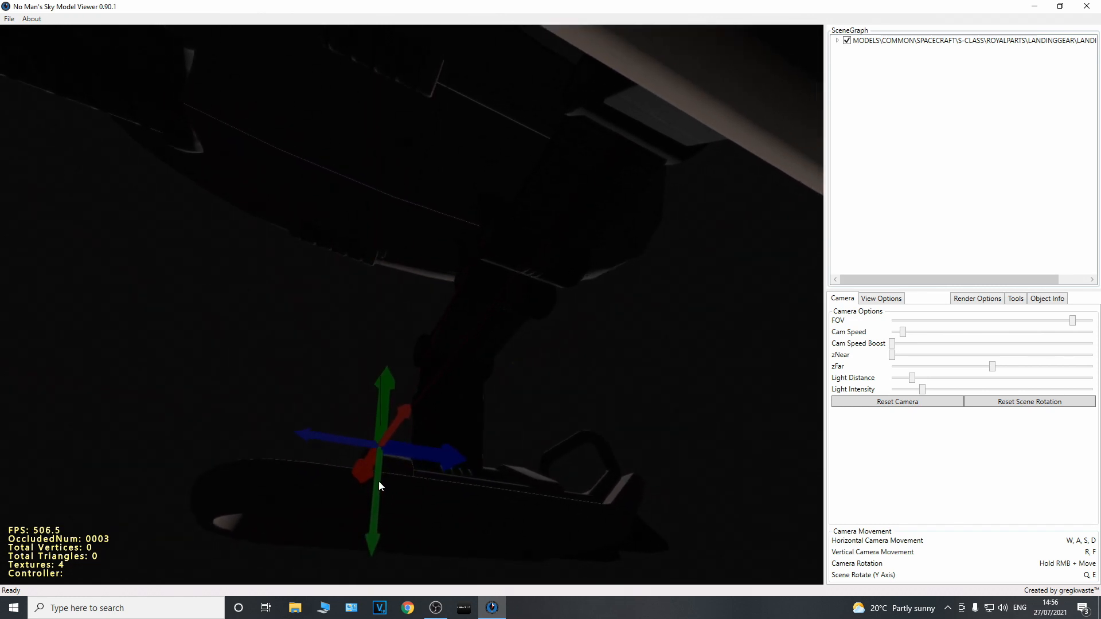
pyautogui.press('s')
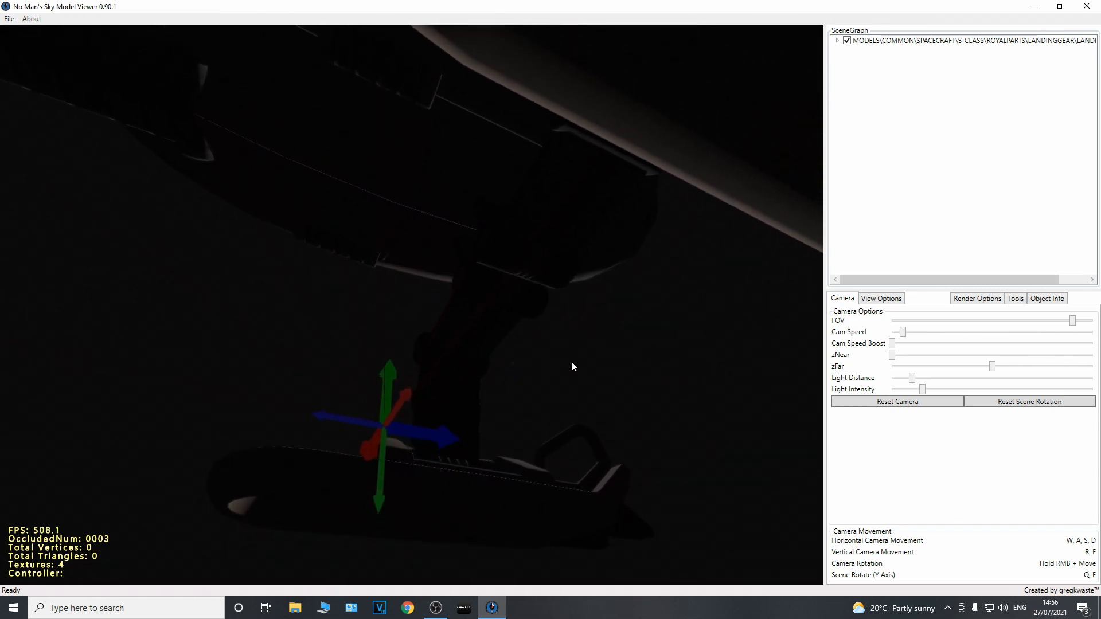
pyautogui.press('s')
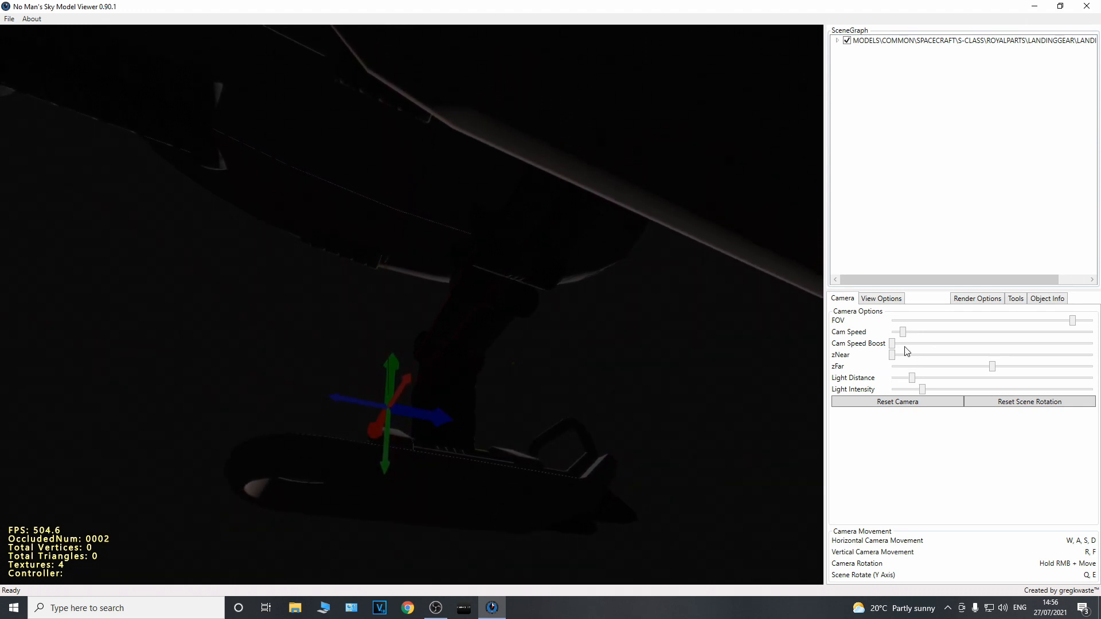
# Raise the camera speed to roughly 40% of its range and inspect the whole landing gear from farther away
pyautogui.moveTo(901, 336); pyautogui.dragTo(968, 336)
pyautogui.press('s')
pyautogui.press('s')
pyautogui.press('s')
pyautogui.moveTo(348, 280); pyautogui.dragTo(334, 312, button='right')
pyautogui.press('w')
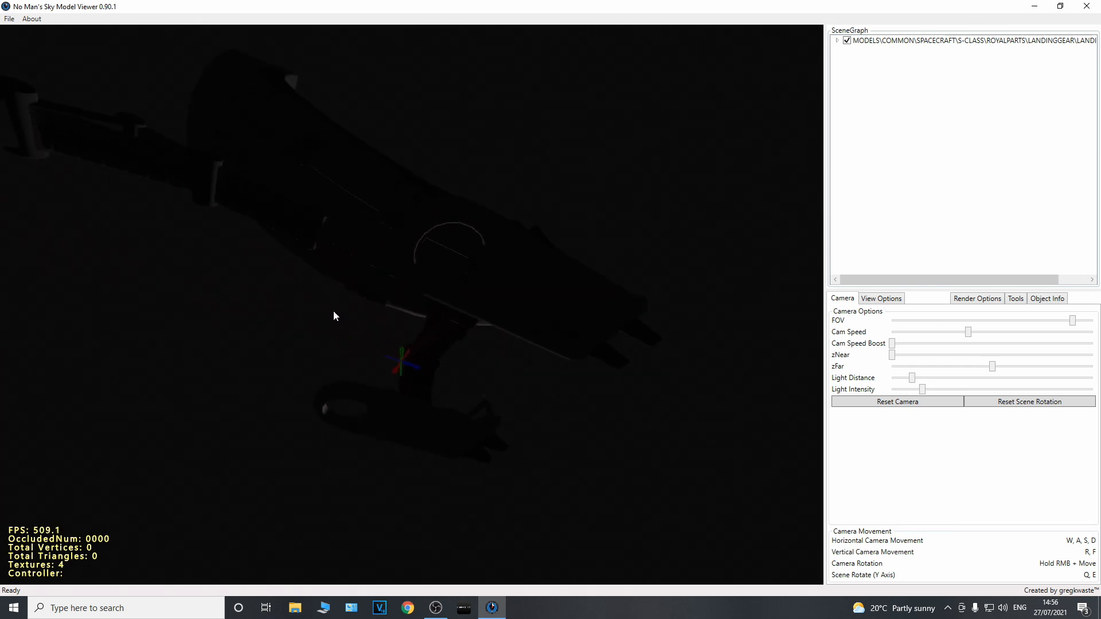
pyautogui.moveTo(333, 311); pyautogui.dragTo(531, 288, button='right')
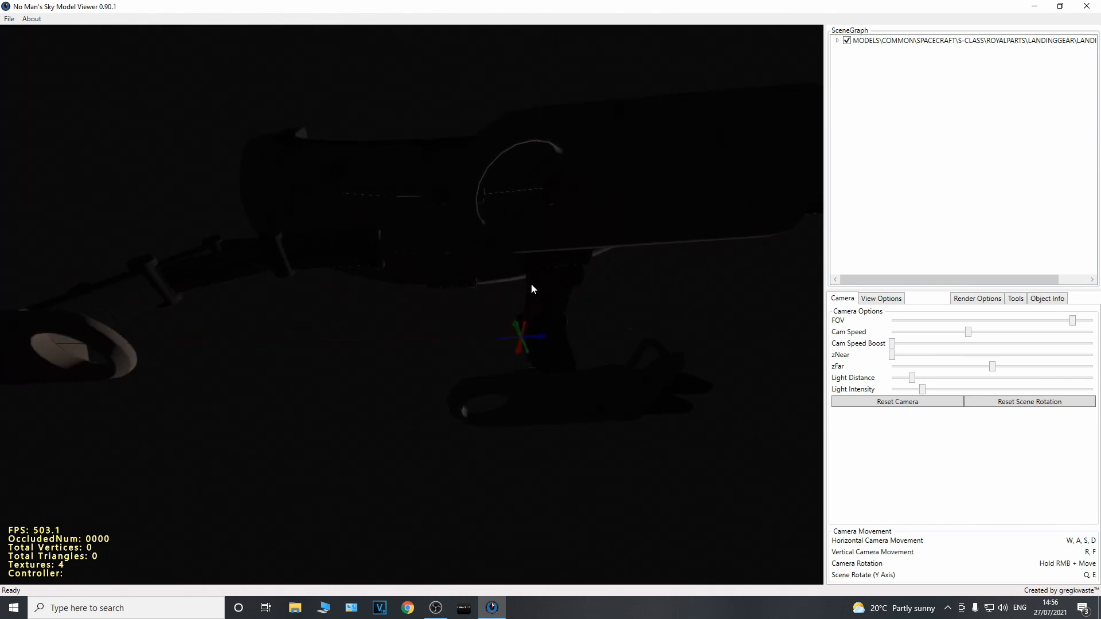
# Show the export options for the loaded model, and check for a libMBIN update but decline it
pyautogui.rightClick(378, 231)
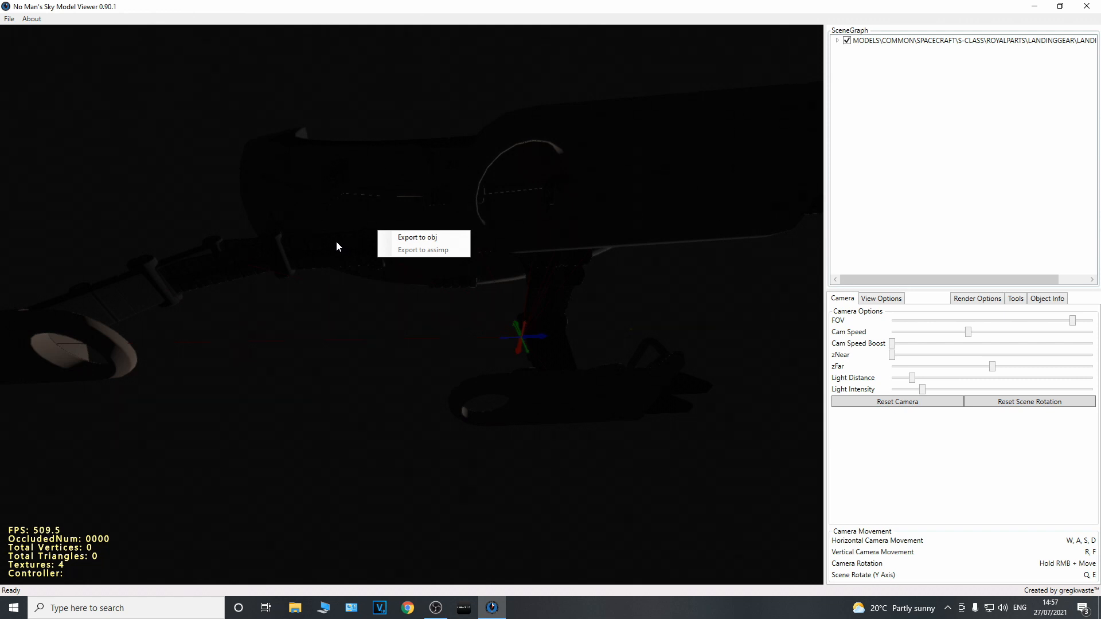
pyautogui.click(9, 19)
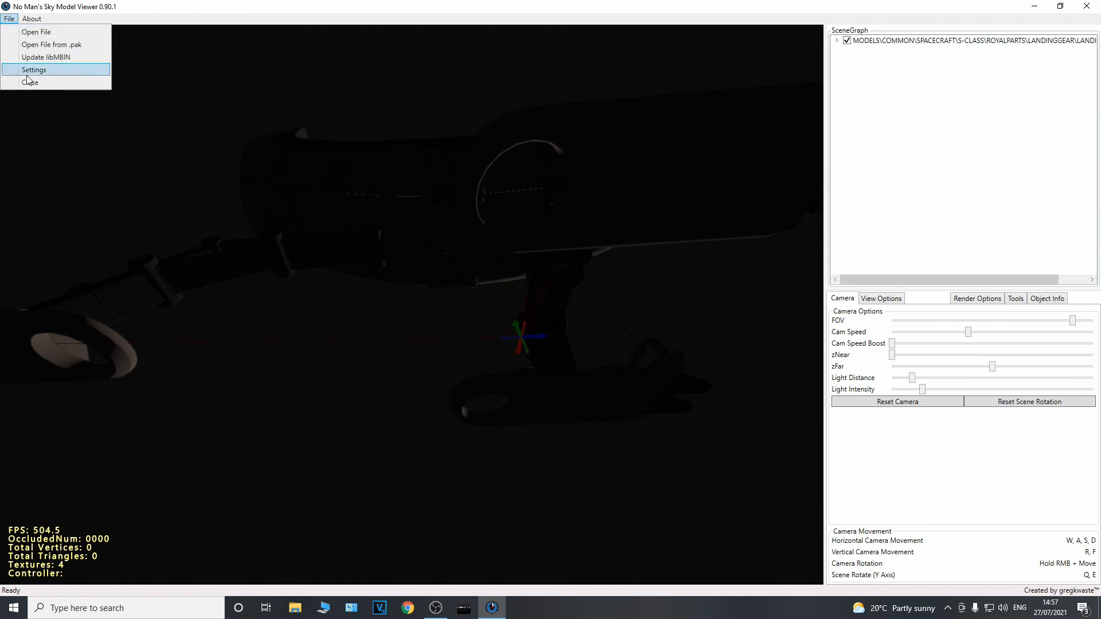
pyautogui.click(35, 57)
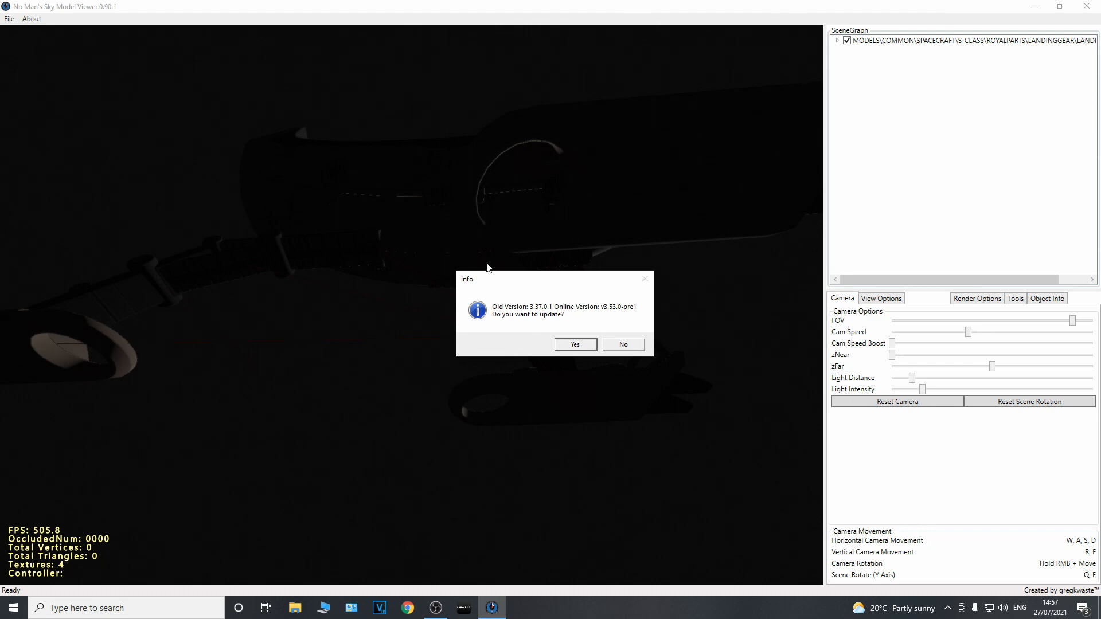
pyautogui.click(607, 343)
# Load MODELS/COMMON/WEAPONS/MULTITOOL/MULTITOOL.SCENE.MBIN from the scene file list and dismiss the file error
pyautogui.click(10, 19)
pyautogui.click(14, 44)
pyautogui.scroll(-10, 312, 219)
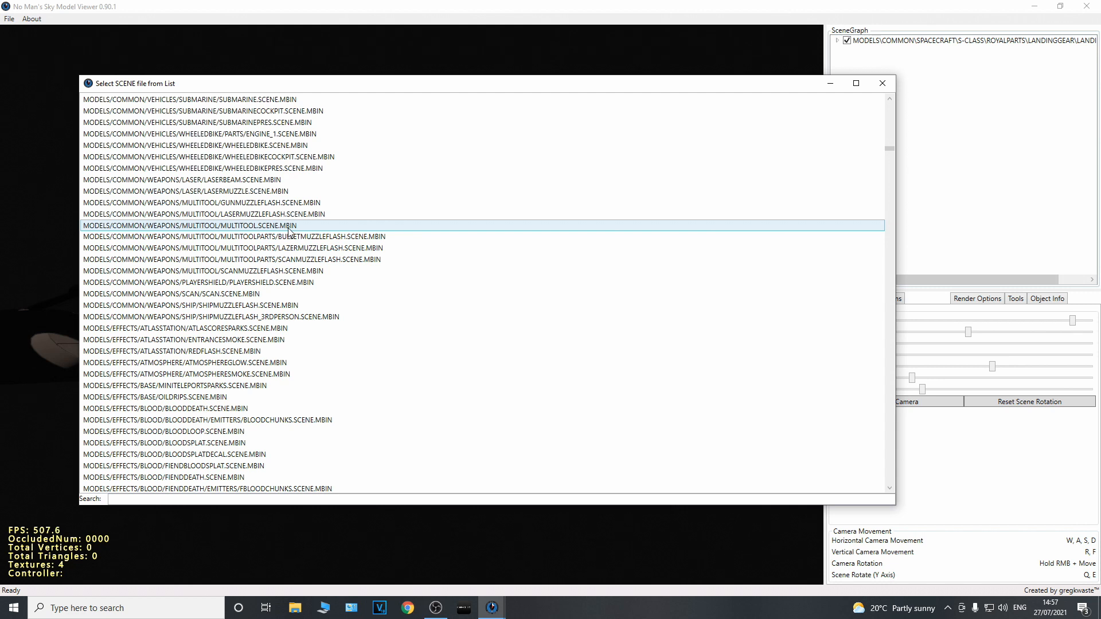
pyautogui.click(247, 228)
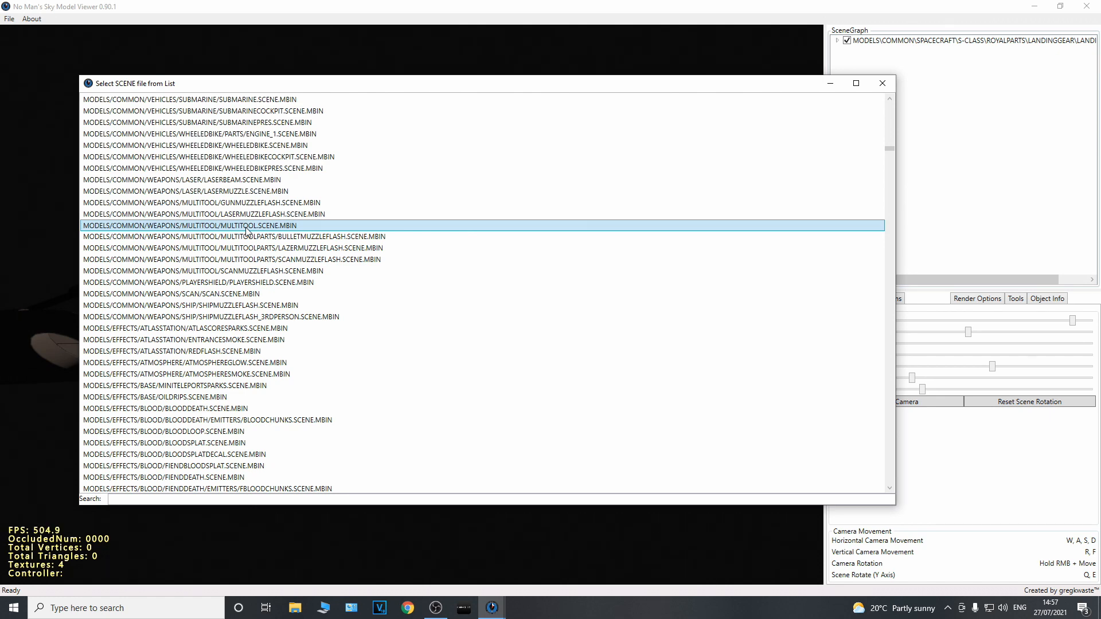
pyautogui.doubleClick(246, 227)
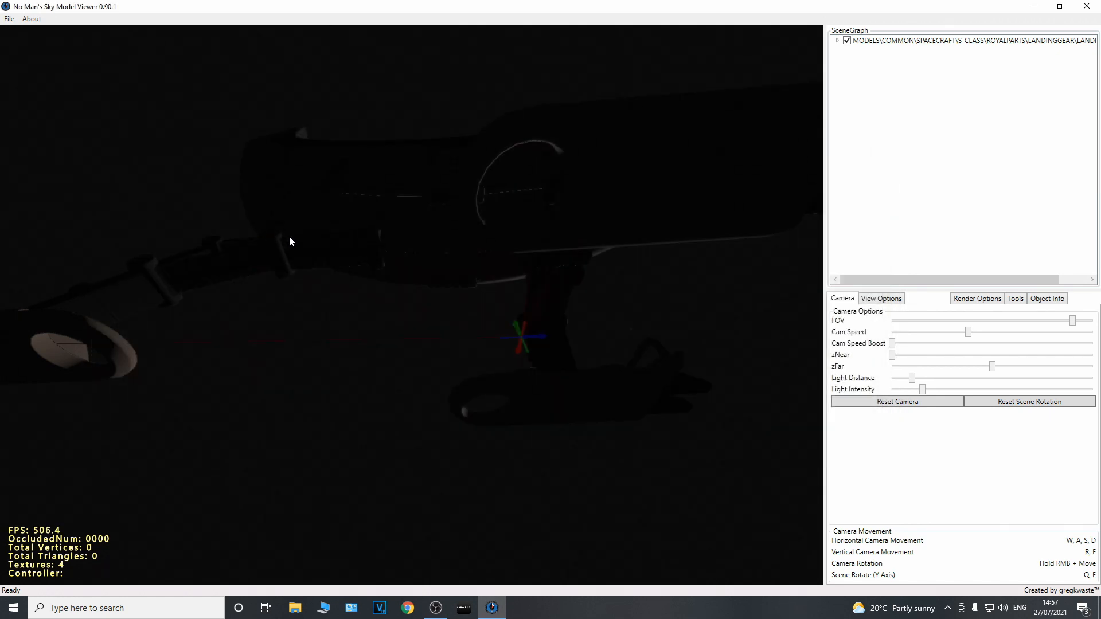
pyautogui.click(649, 360)
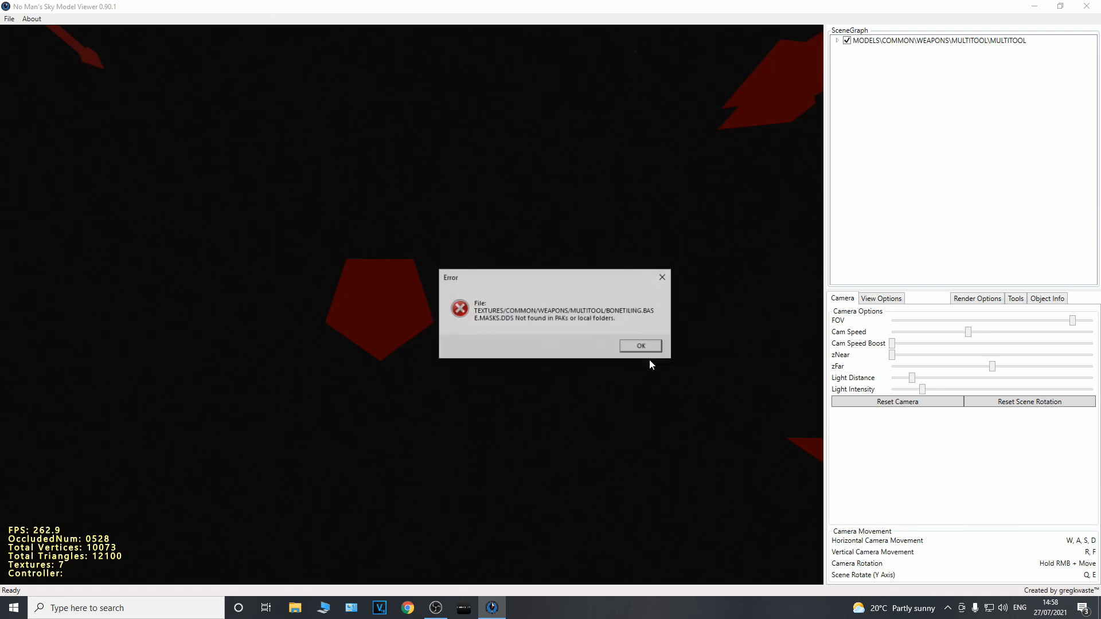
pyautogui.click(640, 346)
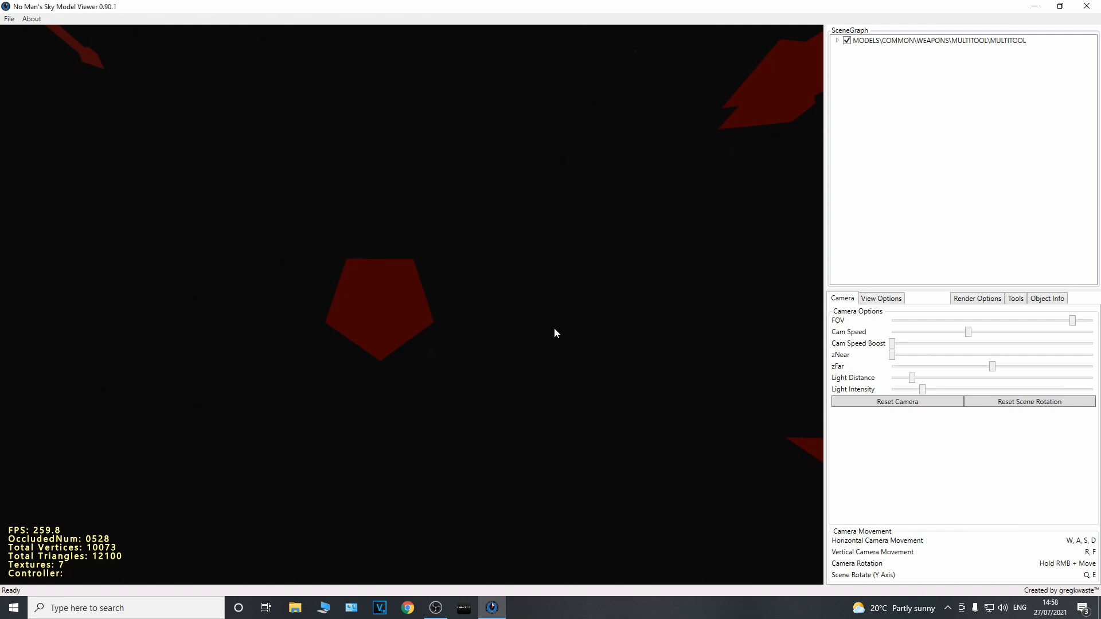
# Start an OBJ export of the multitool model and browse to the No Mans Sky Ship Models folder
pyautogui.press('s')
pyautogui.press('s')
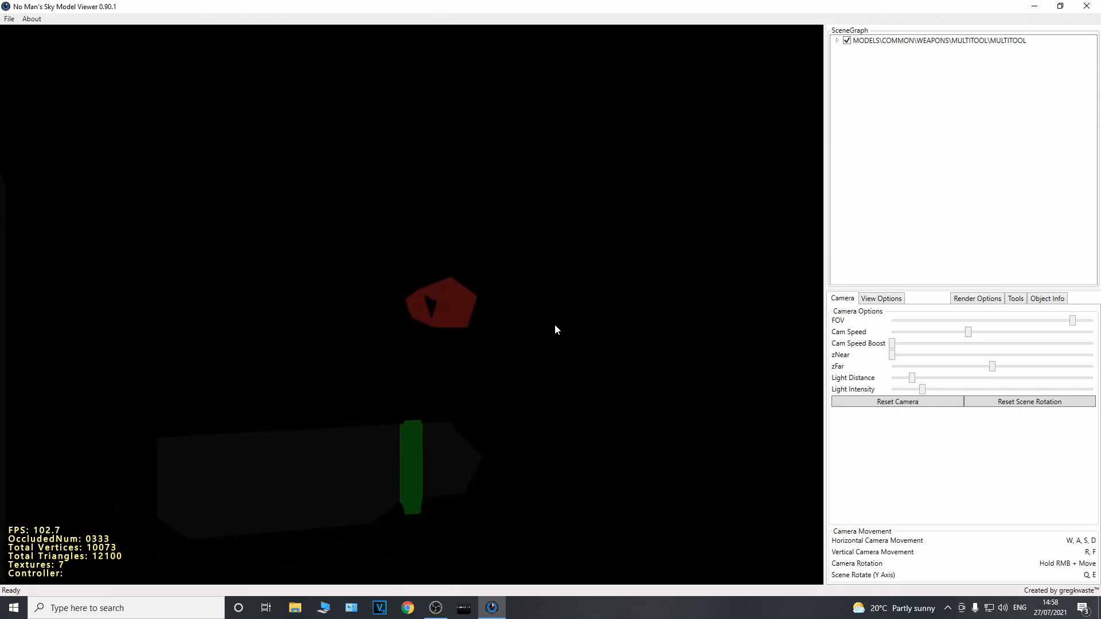
pyautogui.press('s')
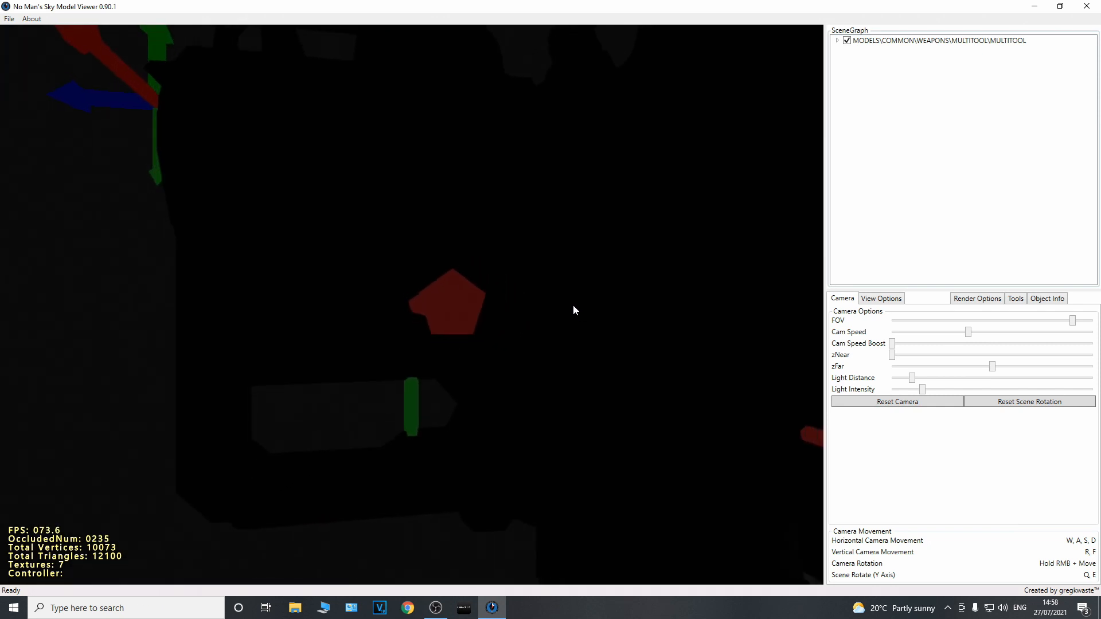
pyautogui.press('s')
pyautogui.moveTo(606, 278); pyautogui.dragTo(321, 268, button='right')
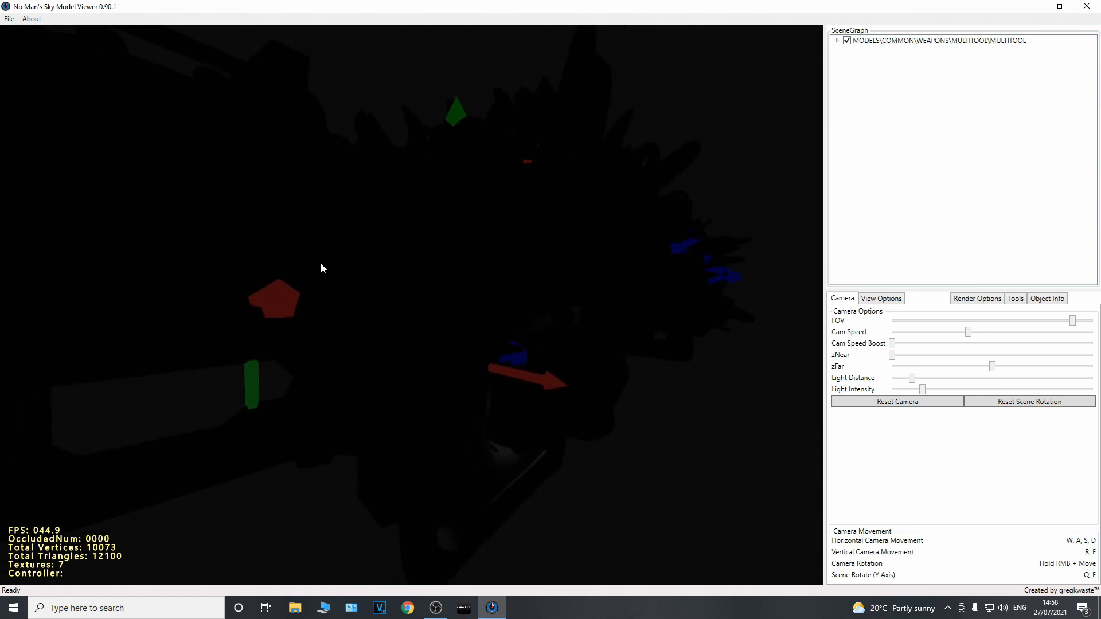
pyautogui.rightClick(428, 267)
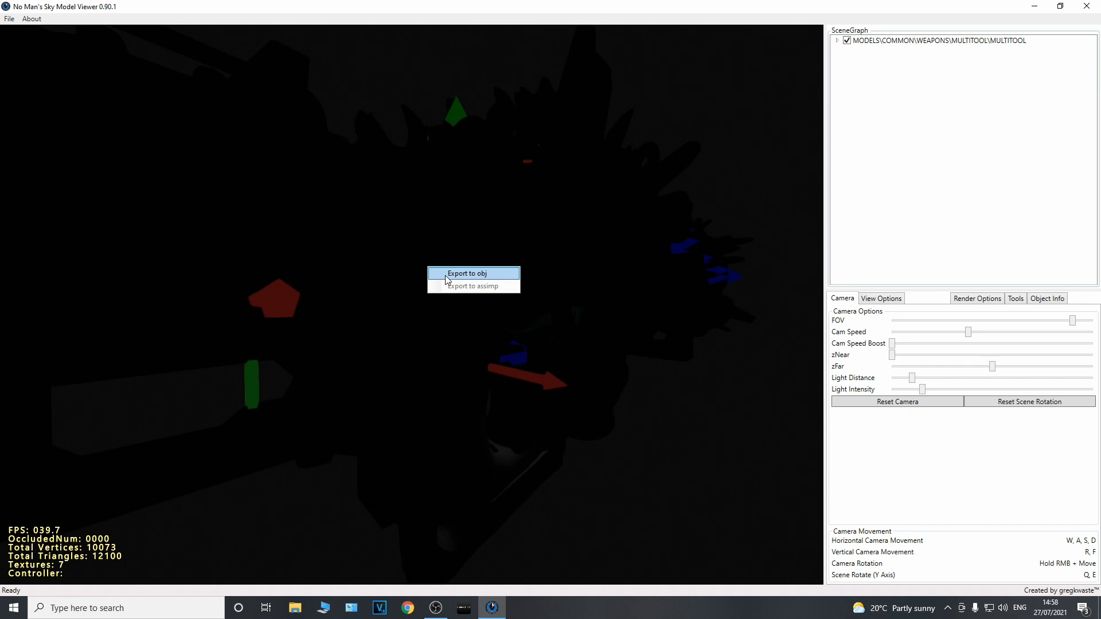
pyautogui.click(446, 274)
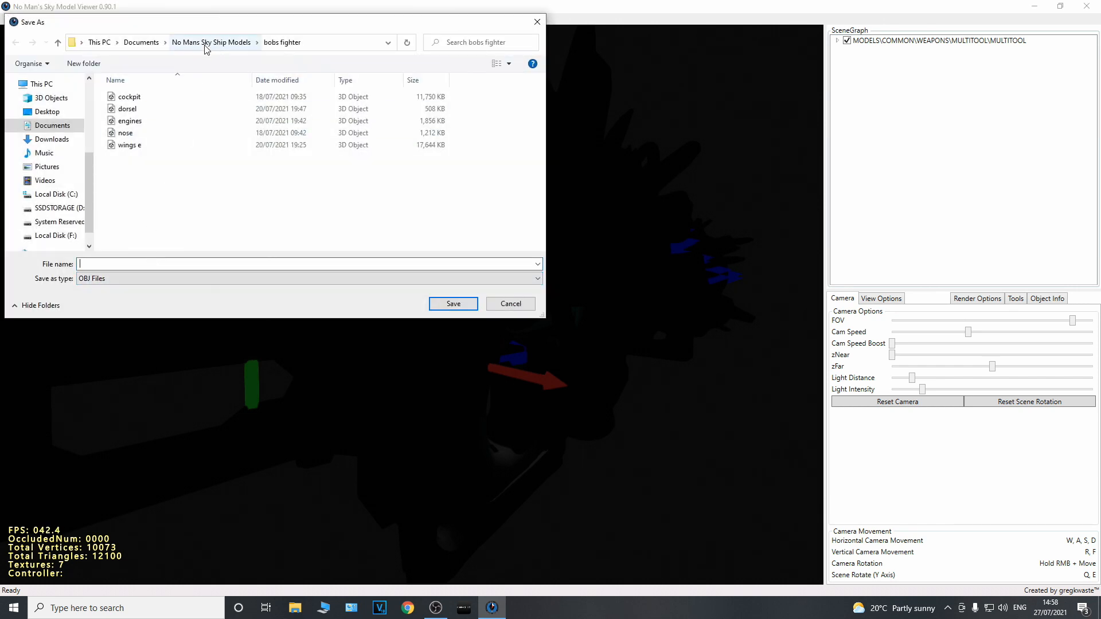
pyautogui.click(206, 42)
# Create a folder named "nms vid" inside No Mans Sky Ship Models
pyautogui.rightClick(435, 122)
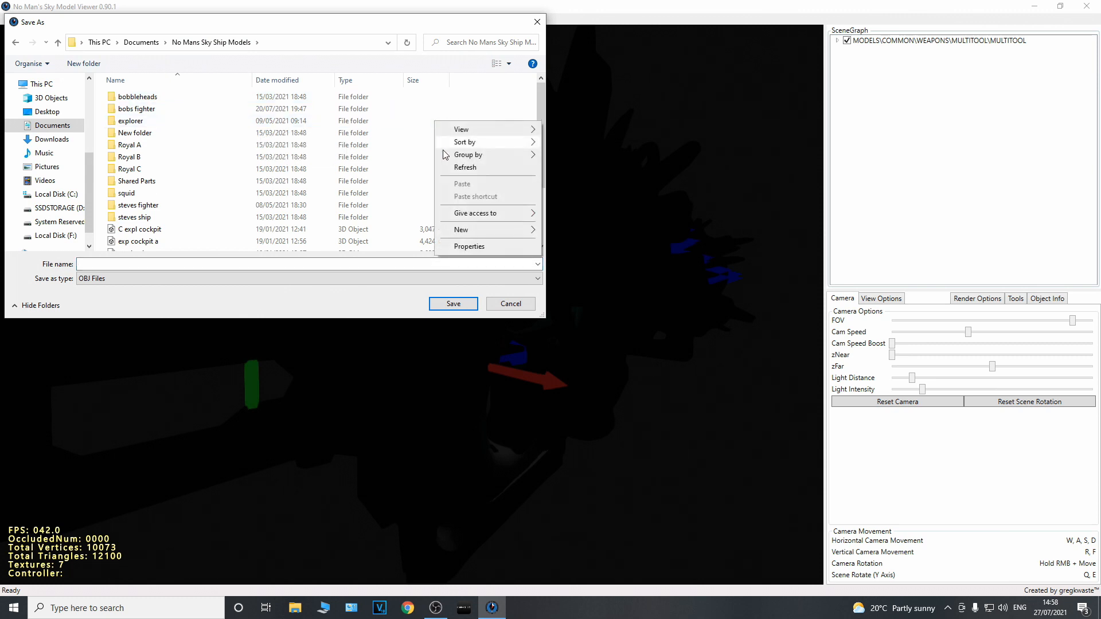
pyautogui.moveTo(459, 235)
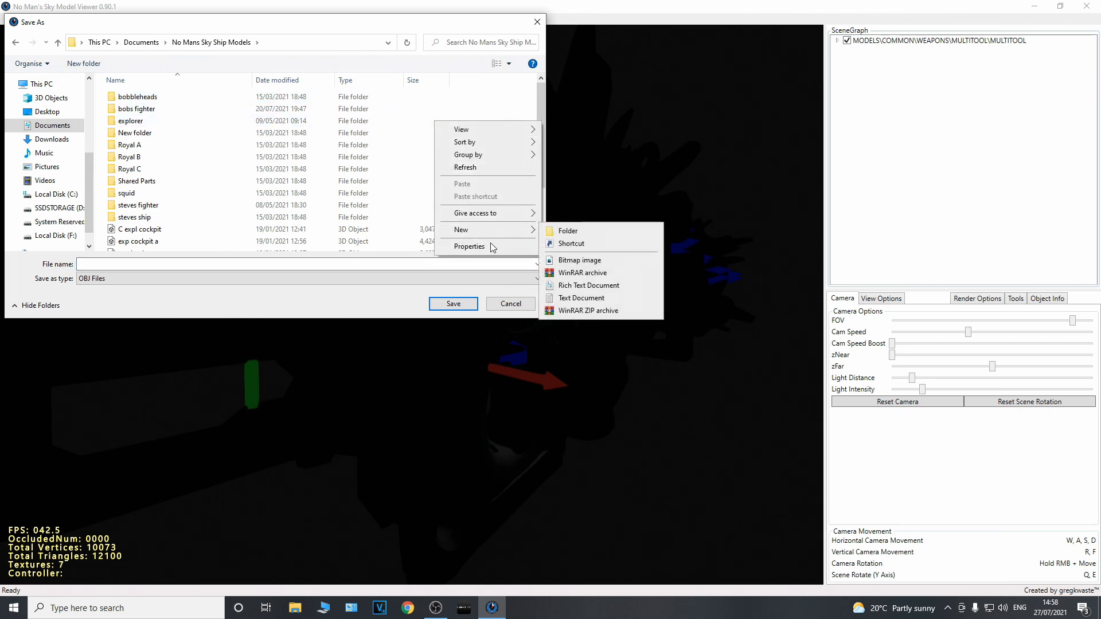
pyautogui.click(557, 229)
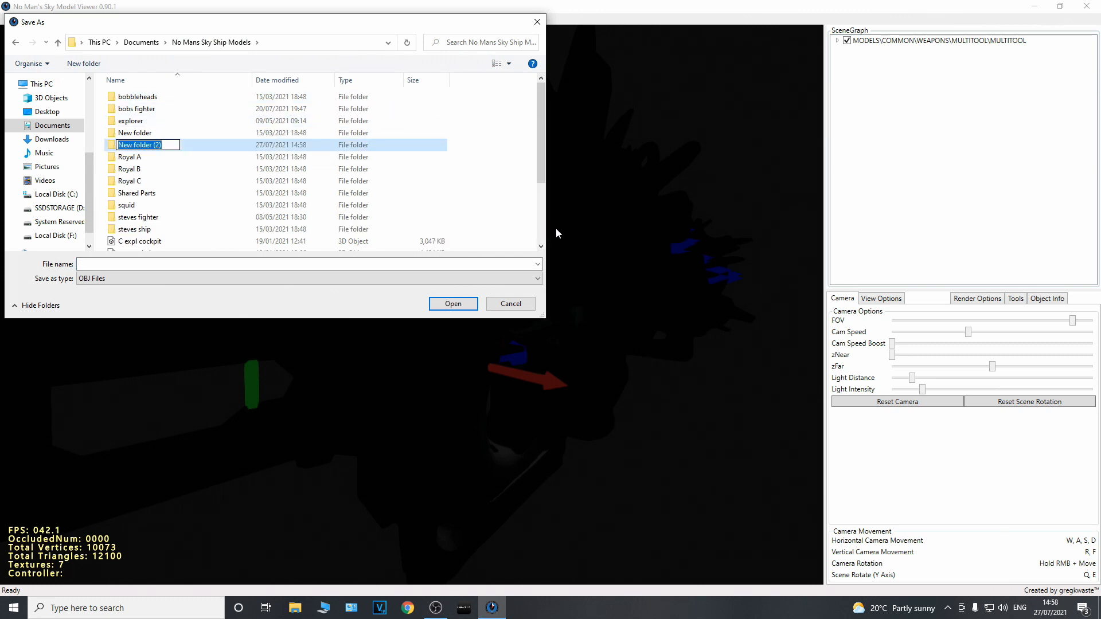
pyautogui.write('nms vid')
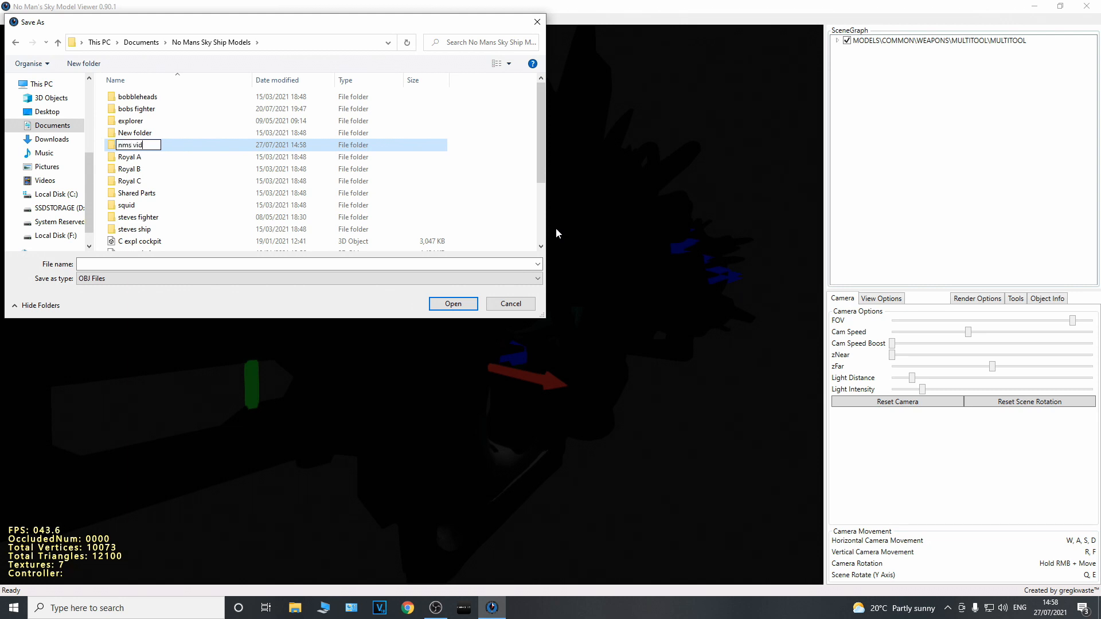
pyautogui.press('Return')
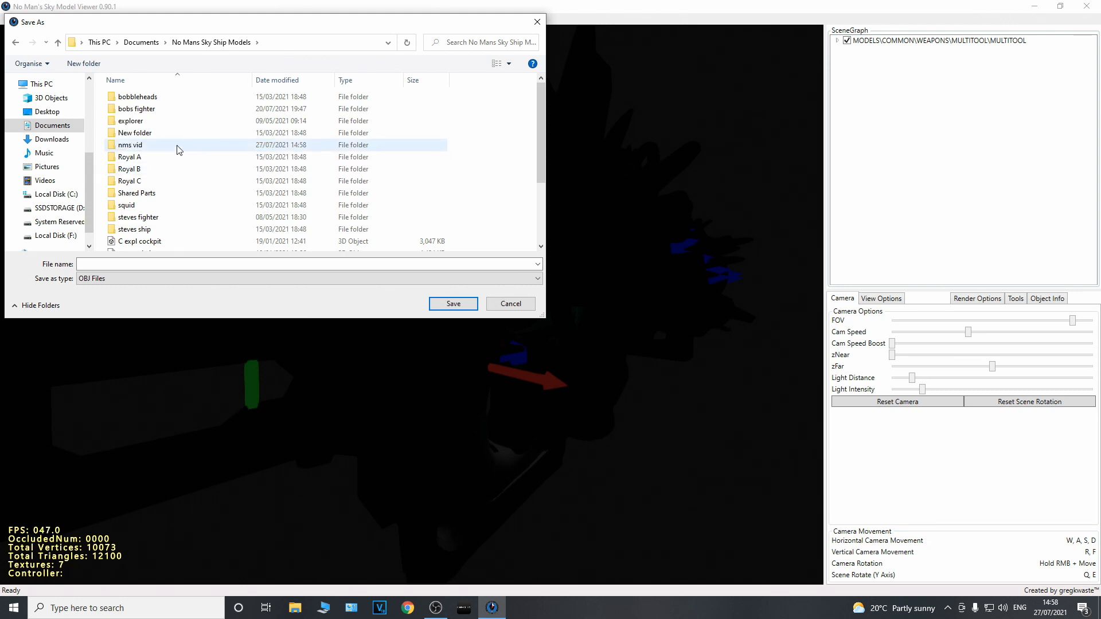
# Save the OBJ export as "weapons" in the nms vid folder
pyautogui.doubleClick(131, 151)
pyautogui.click(114, 263)
pyautogui.write('weaponds')
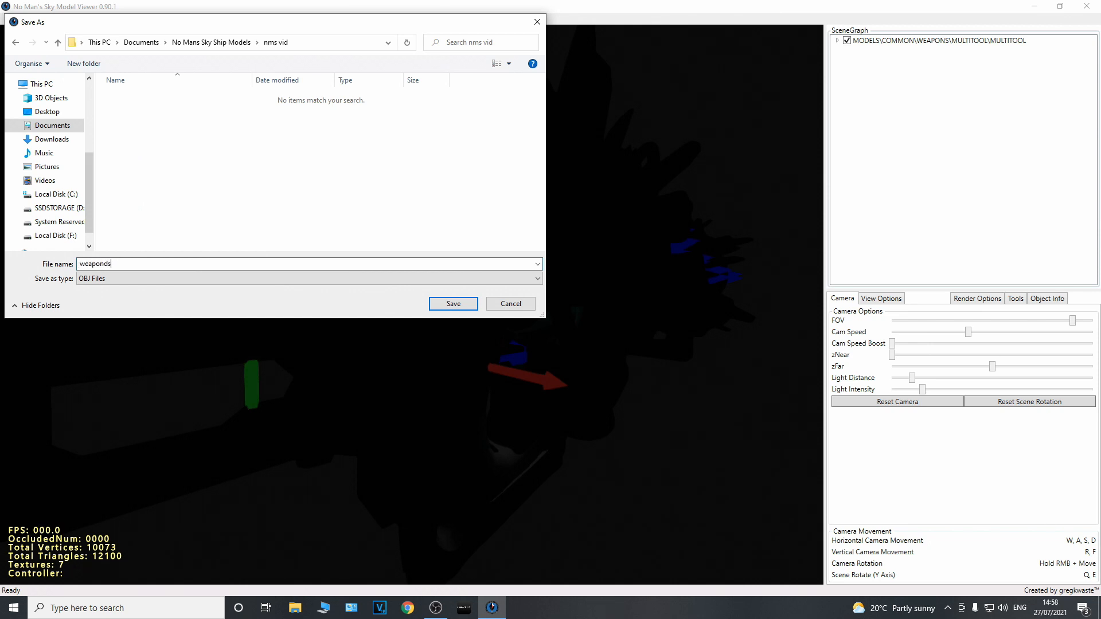
pyautogui.press('BackSpace')
pyautogui.press('BackSpace')
pyautogui.write('s')
pyautogui.click(453, 304)
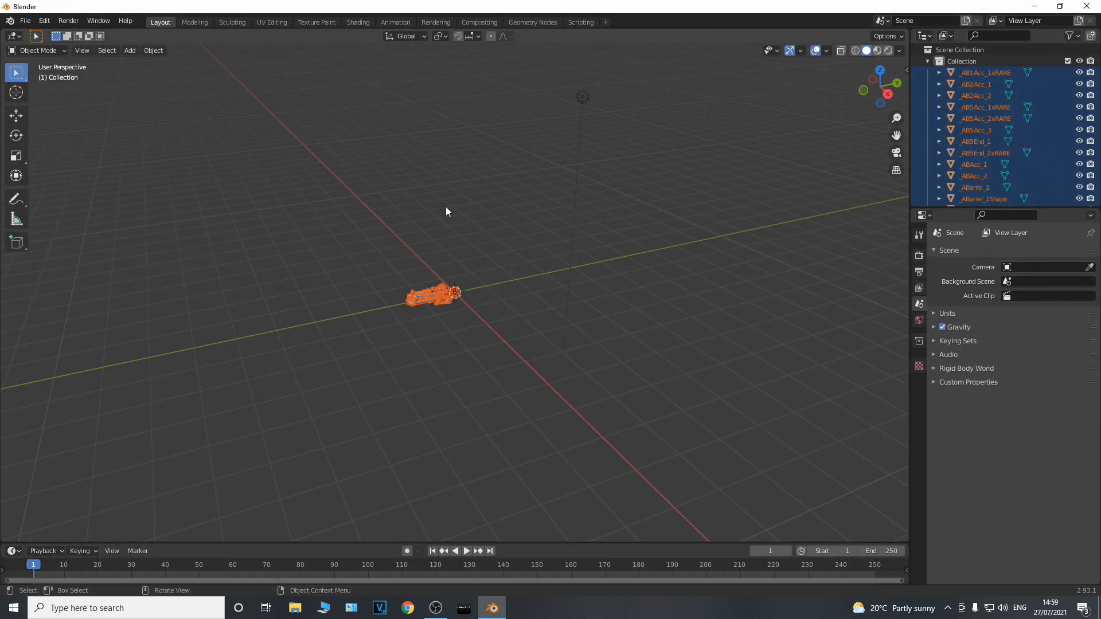
# In Blender, deselect everything and examine the imported multitool model up close and from a lower angle
pyautogui.click(357, 305)
pyautogui.scroll(10, 357, 307)
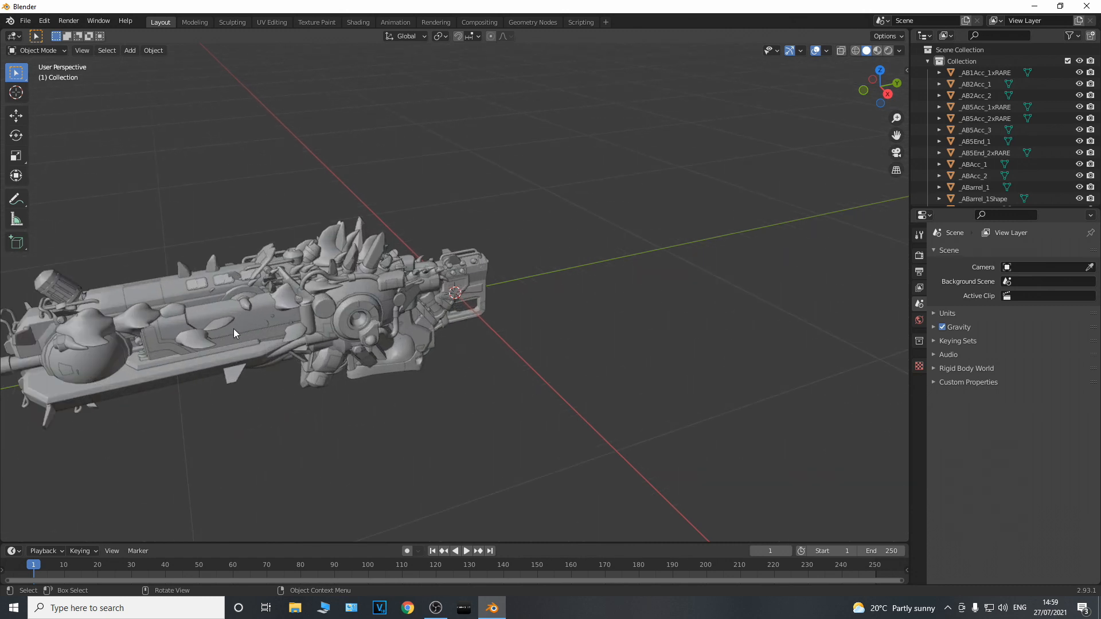
pyautogui.rightClick(184, 406)
pyautogui.click(241, 413)
pyautogui.moveTo(211, 416); pyautogui.dragTo(336, 429)
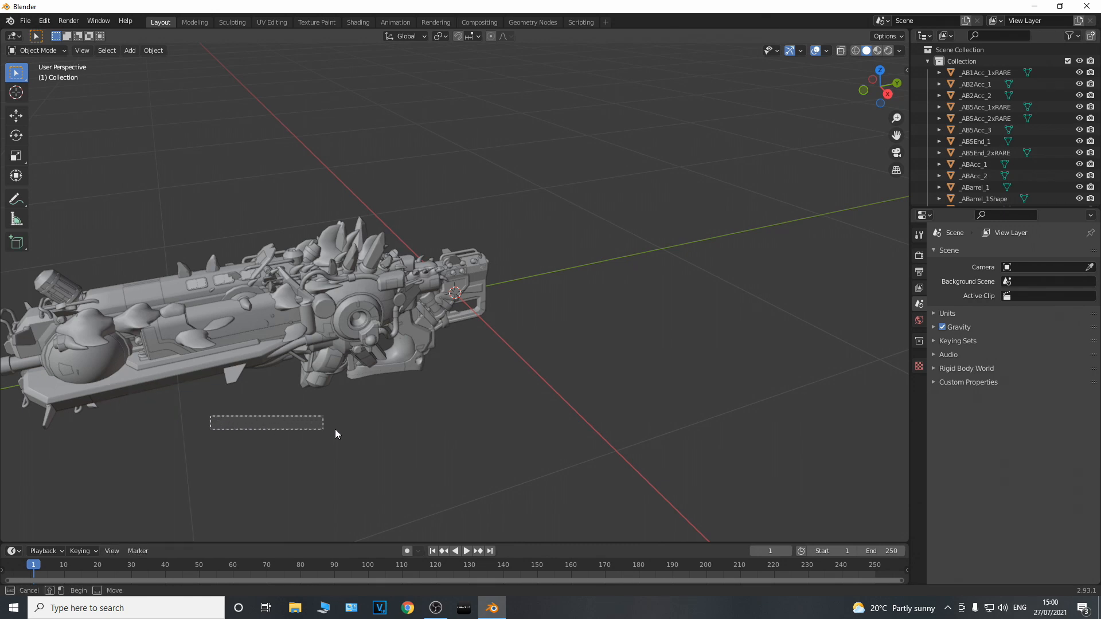
pyautogui.moveTo(275, 436)
pyautogui.mouseDown(button='middle')
pyautogui.moveTo(430, 428)
pyautogui.moveTo(466, 400)
pyautogui.moveTo(295, 400)
pyautogui.moveTo(278, 416)
pyautogui.mouseUp(button='middle')
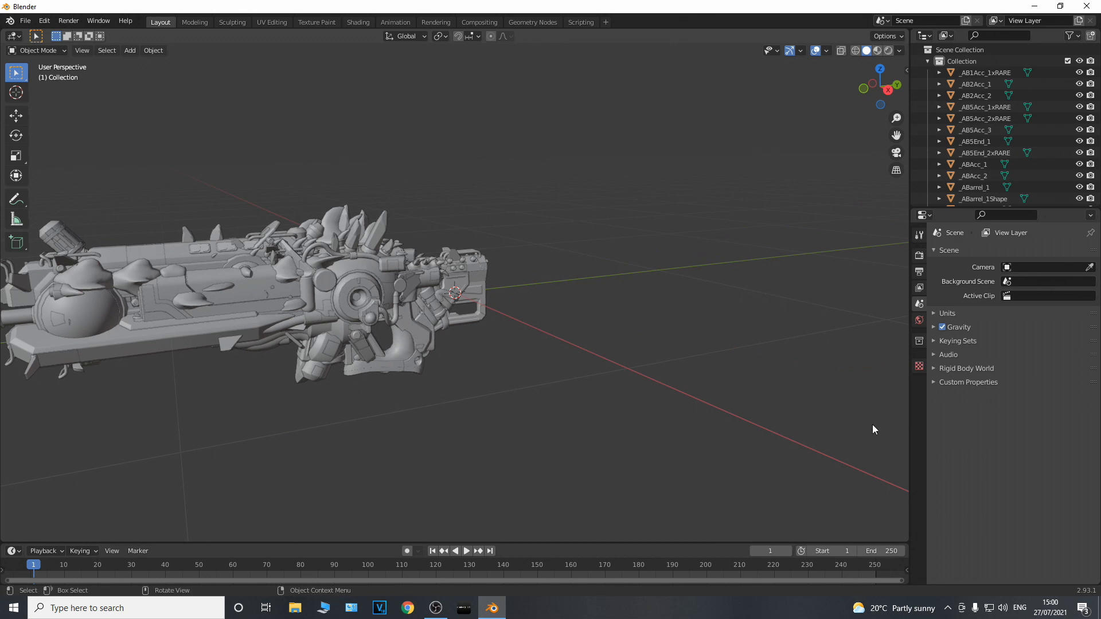
pyautogui.scroll(-2, 493, 357)
pyautogui.scroll(-2, 188, 333)
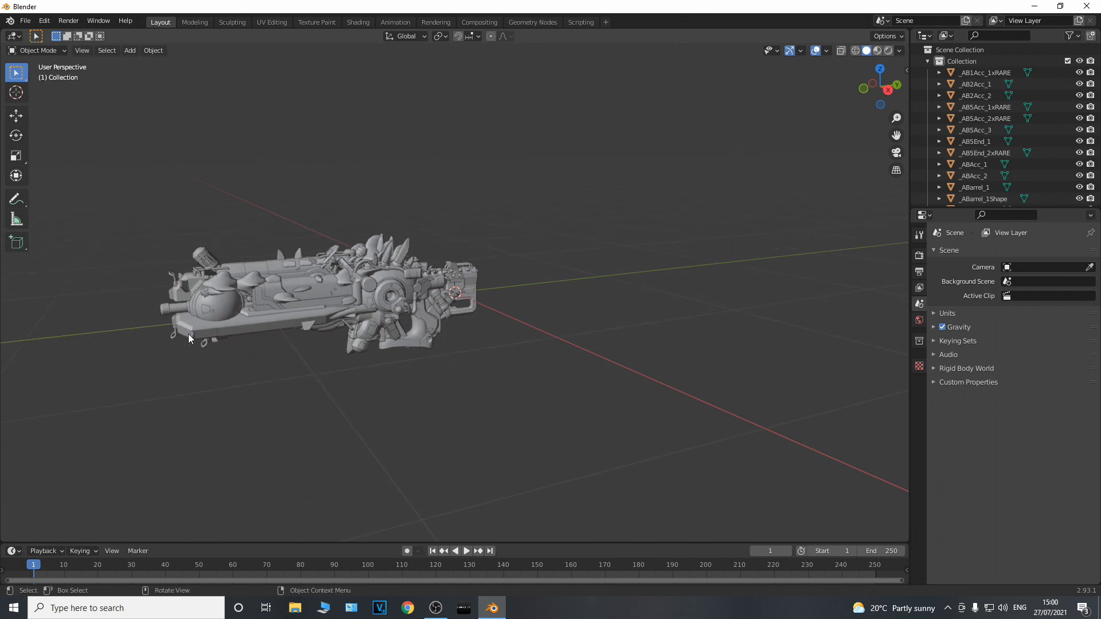
# Select individual meshes of the multitool one after another, including the barrels and the central base, to examine how its parts are separated
pyautogui.click(222, 332)
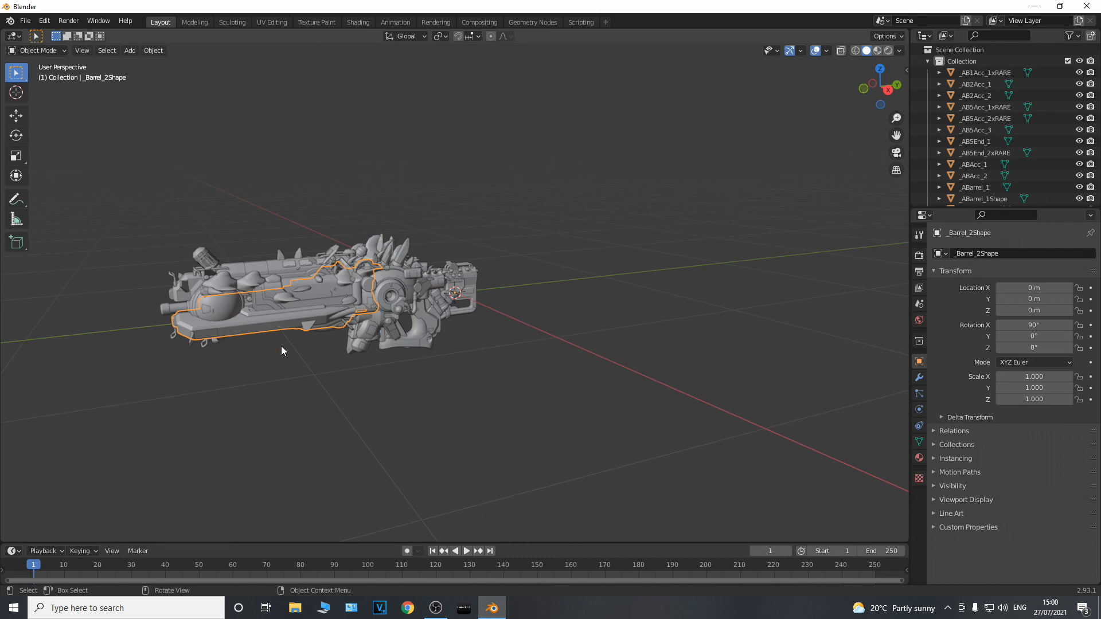
pyautogui.click(397, 339)
pyautogui.click(415, 326)
pyautogui.click(417, 324)
pyautogui.click(418, 326)
pyautogui.click(426, 327)
pyautogui.click(395, 329)
pyautogui.click(358, 313)
pyautogui.click(345, 307)
pyautogui.click(330, 300)
pyautogui.click(321, 300)
pyautogui.click(301, 286)
pyautogui.click(320, 284)
pyautogui.click(320, 284)
pyautogui.click(288, 311)
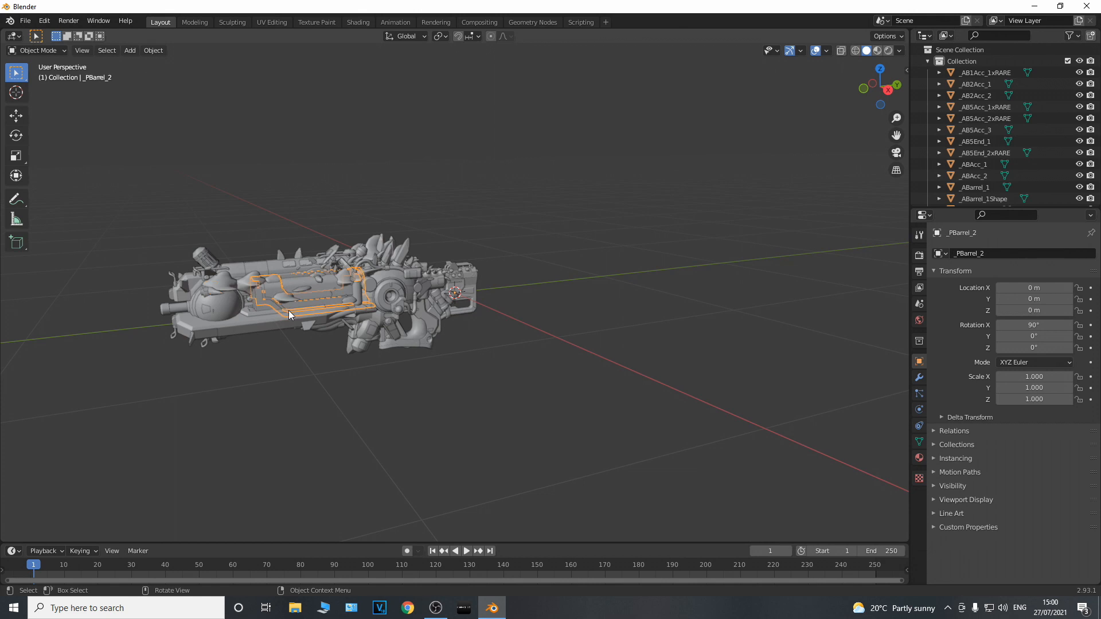
pyautogui.click(277, 298)
pyautogui.click(277, 296)
pyautogui.click(277, 294)
pyautogui.click(323, 295)
pyautogui.click(369, 299)
pyautogui.click(372, 298)
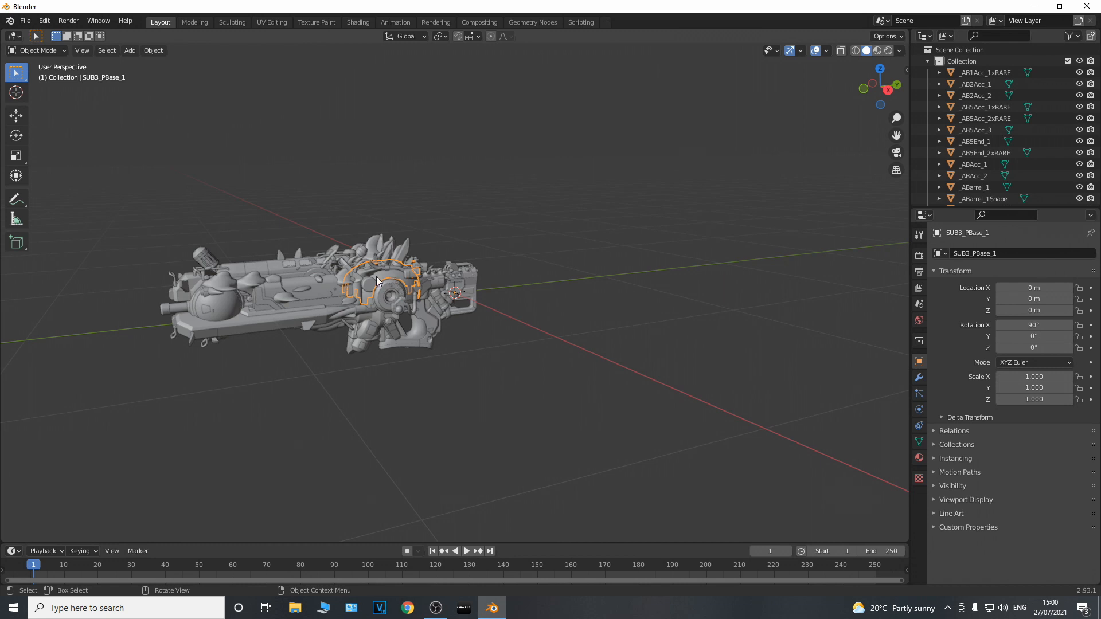
pyautogui.click(439, 296)
pyautogui.click(436, 286)
pyautogui.click(420, 281)
pyautogui.click(392, 271)
pyautogui.rightClick(797, 211)
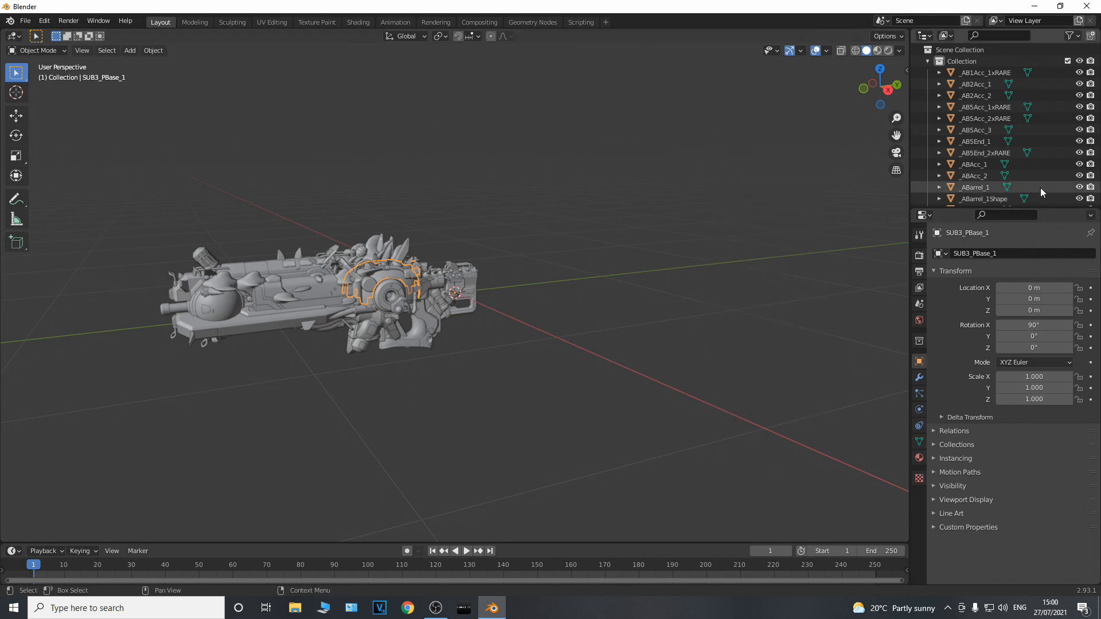
# Enlarge the Outliner and look through the full list of multitool meshes
pyautogui.moveTo(1041, 210); pyautogui.dragTo(1041, 434)
pyautogui.scroll(-5, 977, 288)
pyautogui.scroll(-20, 978, 287)
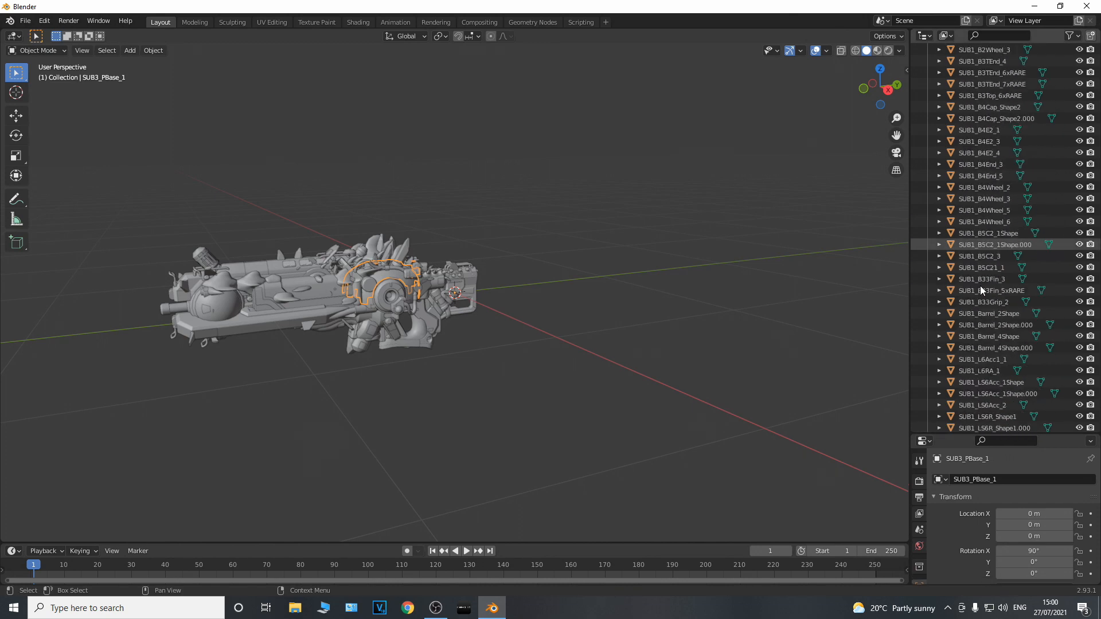
pyautogui.scroll(-4, 979, 286)
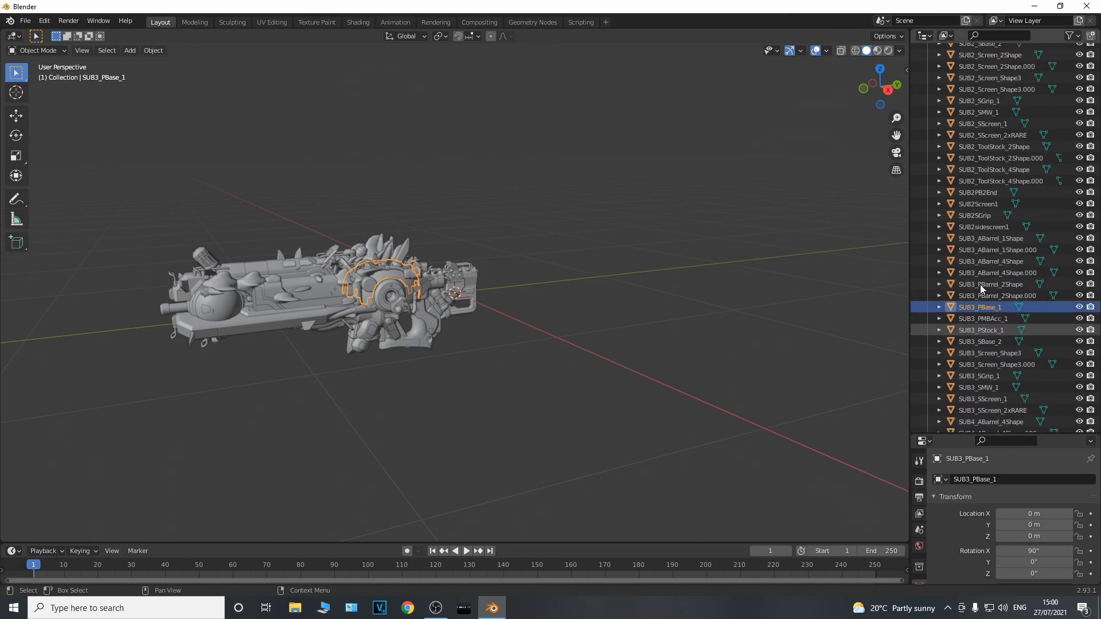
pyautogui.scroll(20, 980, 288)
pyautogui.scroll(18, 554, 293)
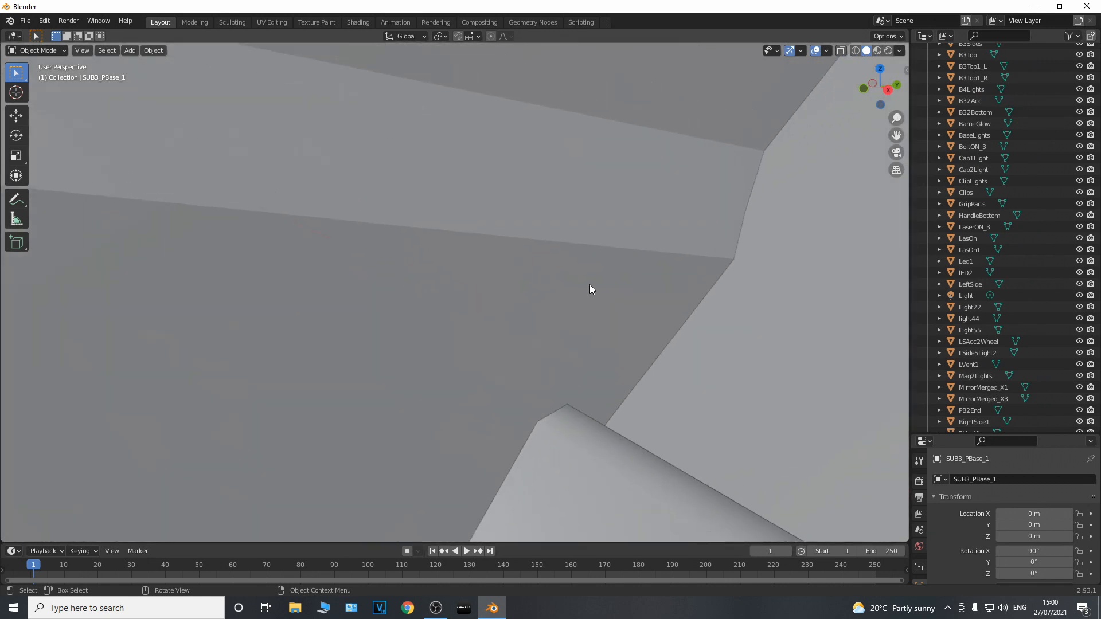
pyautogui.scroll(-5, 592, 289)
pyautogui.scroll(-15, 591, 287)
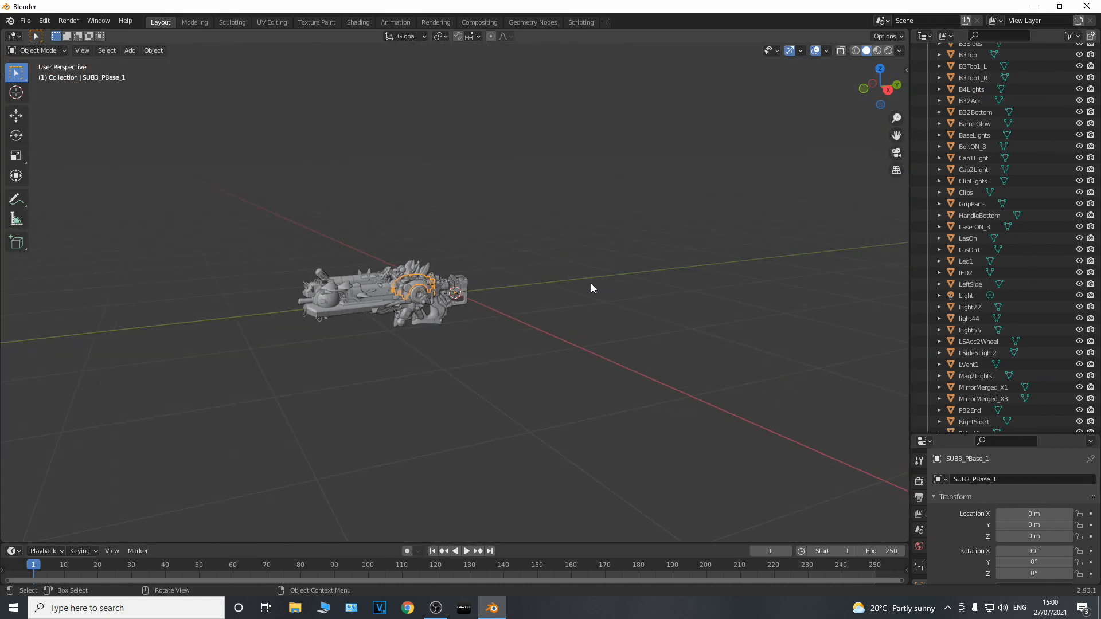
# Import the Alien Weapon STL file without a number or "body" suffix from the weapons nms folder and examine it up close
pyautogui.click(24, 22)
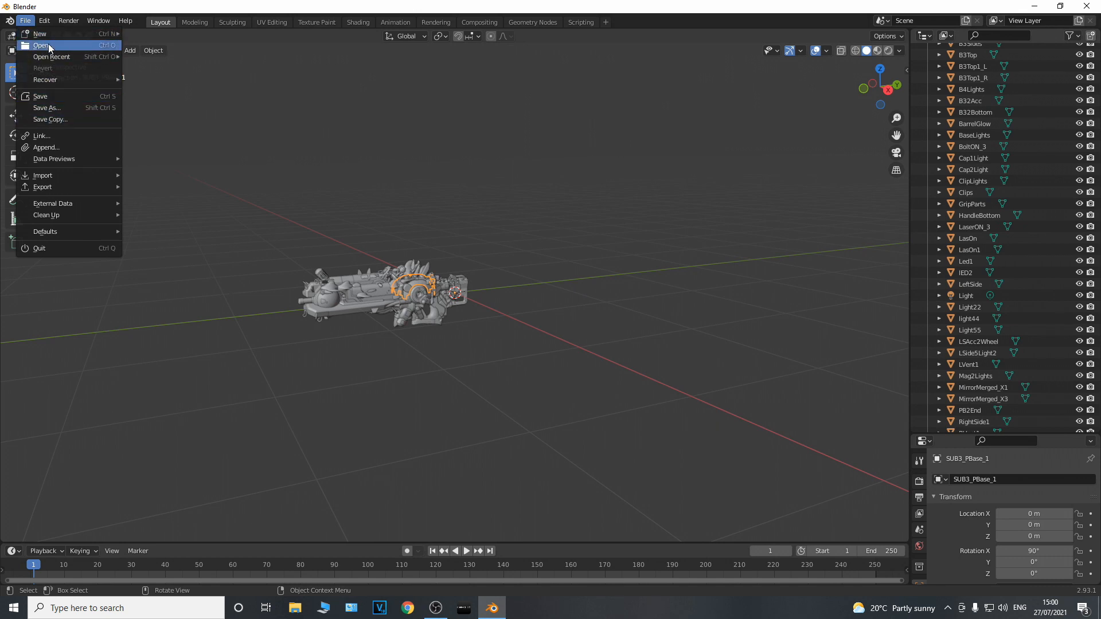
pyautogui.moveTo(67, 175)
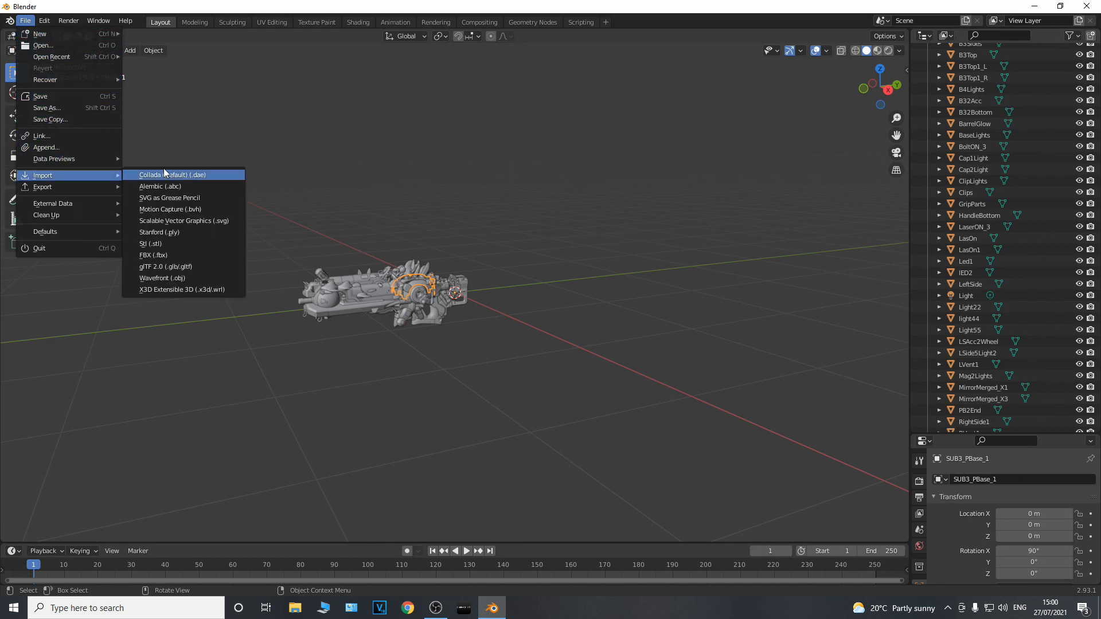
pyautogui.click(152, 243)
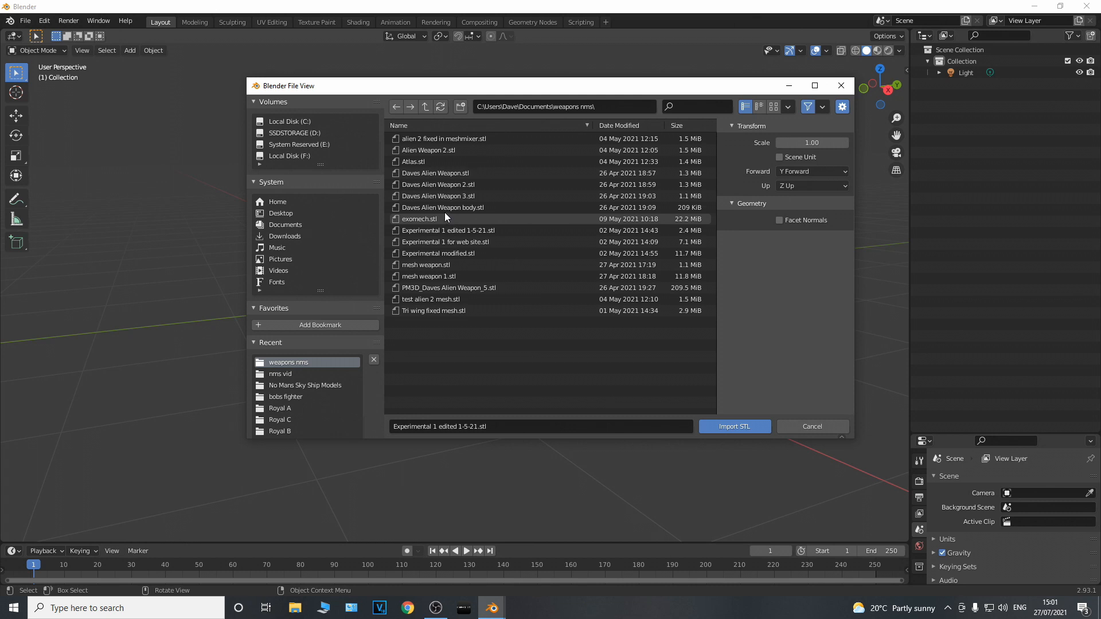
pyautogui.doubleClick(438, 176)
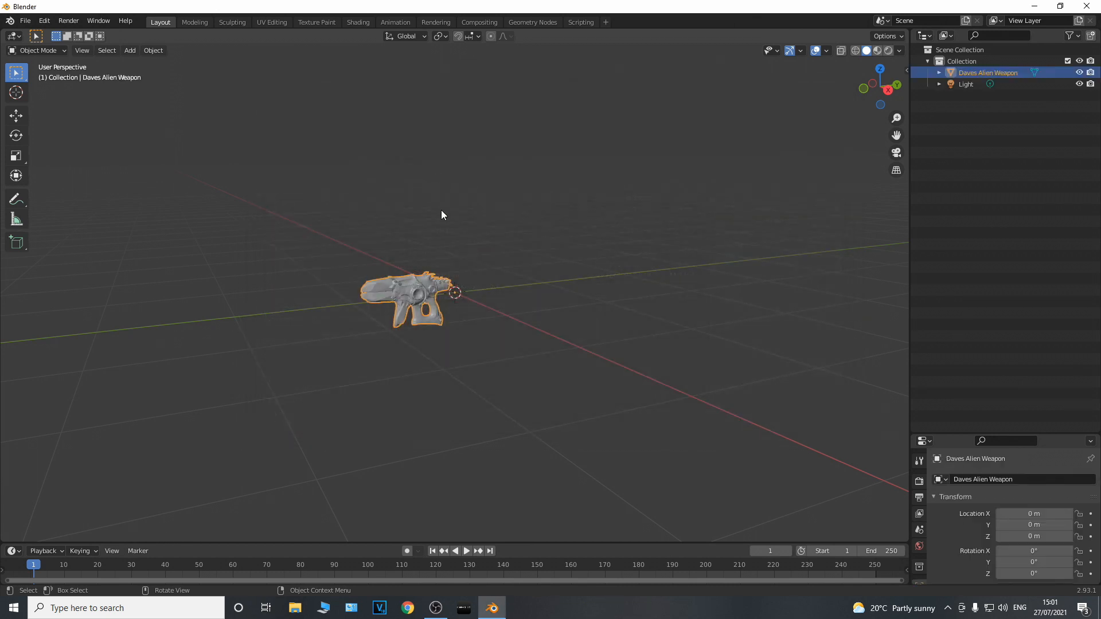
pyautogui.scroll(5, 456, 276)
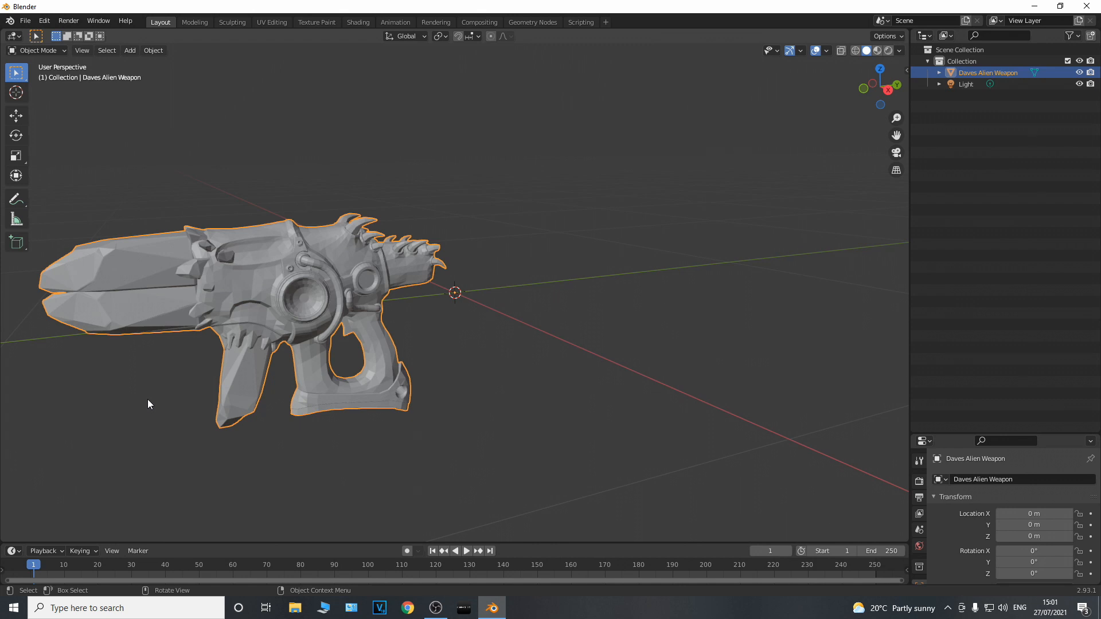
pyautogui.moveTo(149, 397); pyautogui.dragTo(176, 392, button='middle')
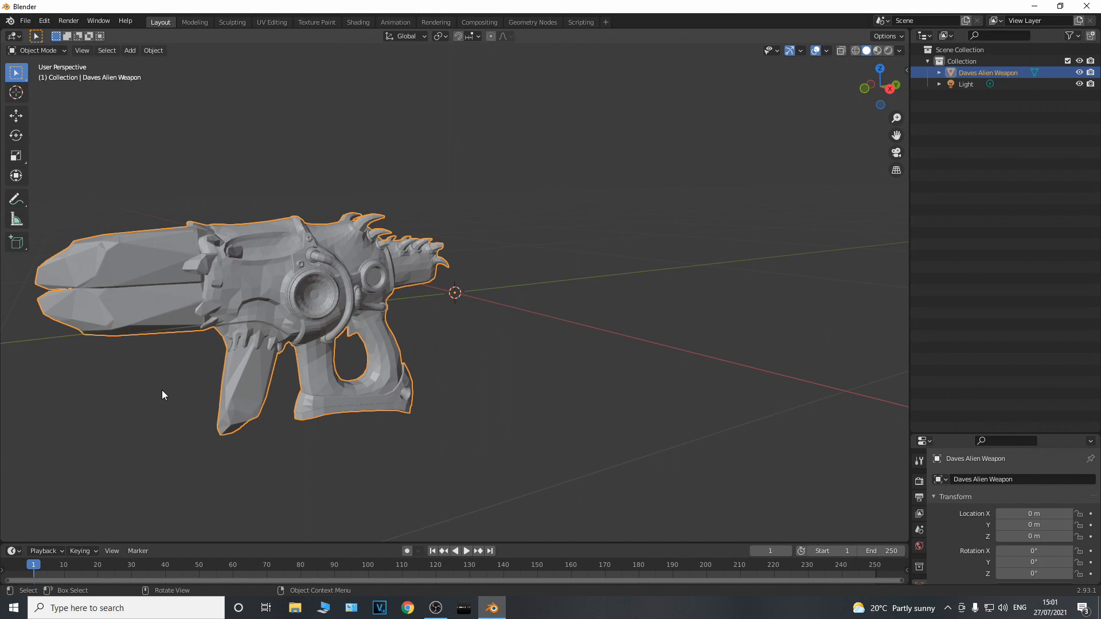
# Deselect the alien weapon and check the available file commands
pyautogui.click(167, 374)
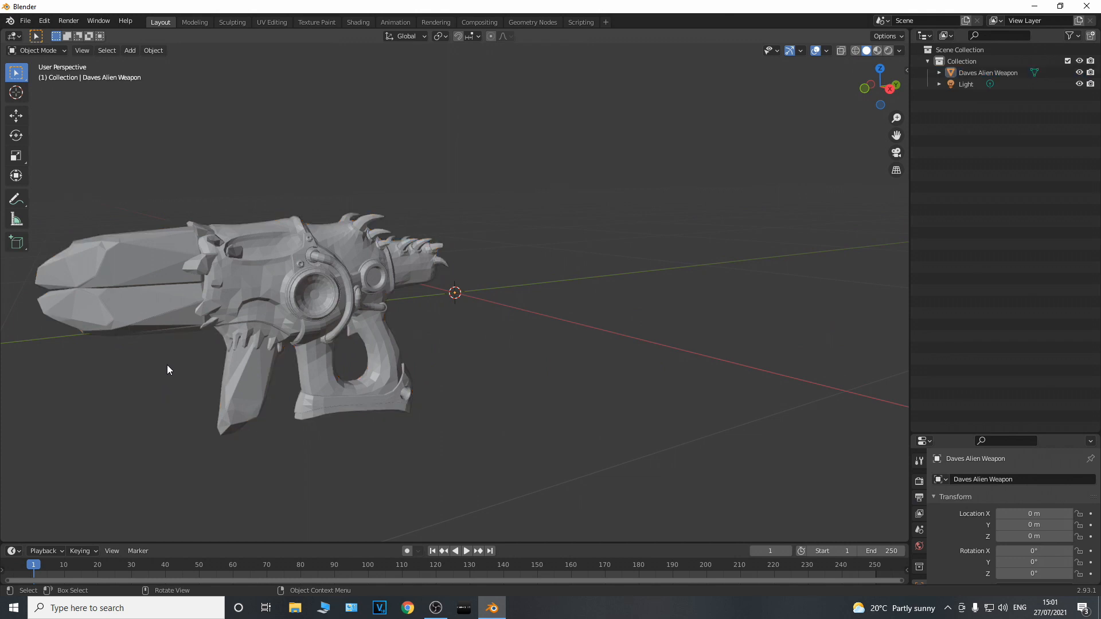
pyautogui.click(28, 23)
pyautogui.moveTo(57, 176)
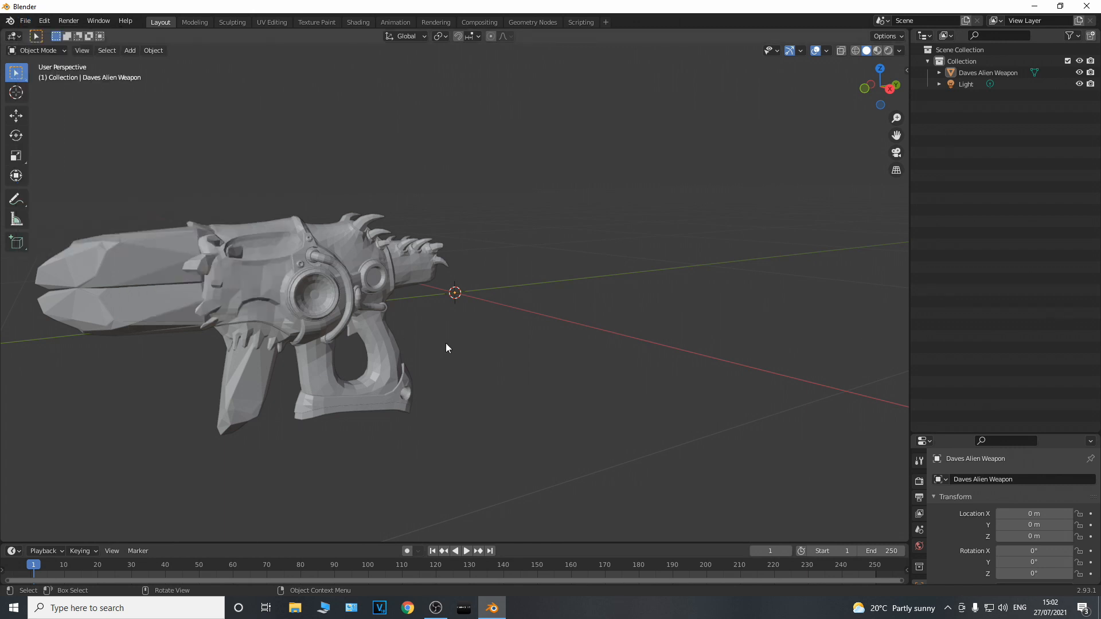
pyautogui.moveTo(169, 359); pyautogui.dragTo(360, 347, button='middle')
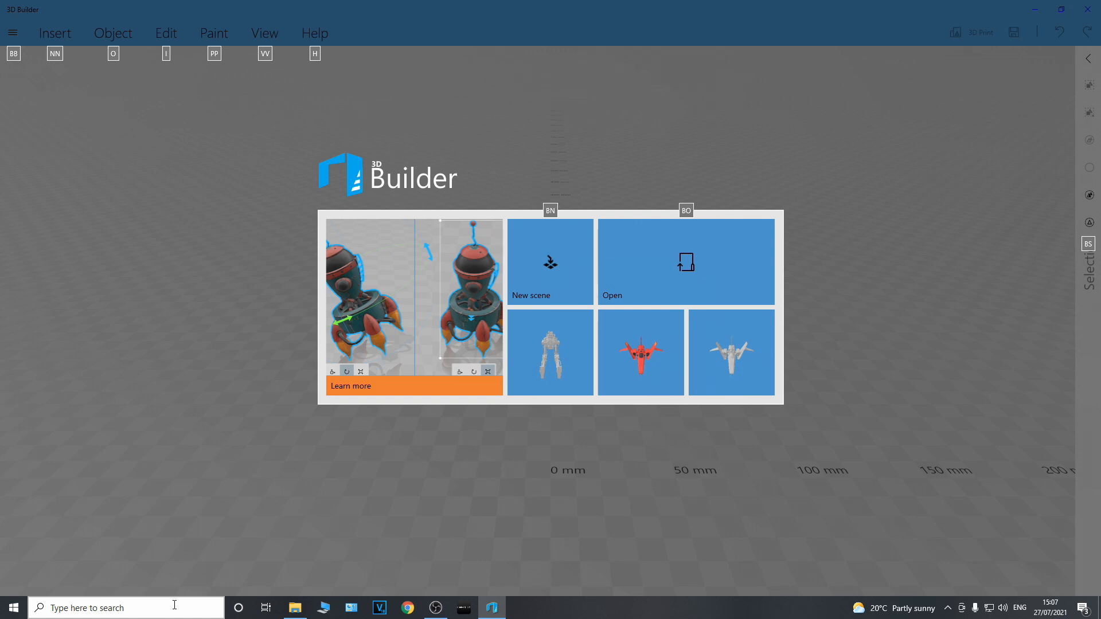
# In 3D Builder, open the recent walker model, import it in centimetres, and repair its invalid geometry
pyautogui.click(544, 348)
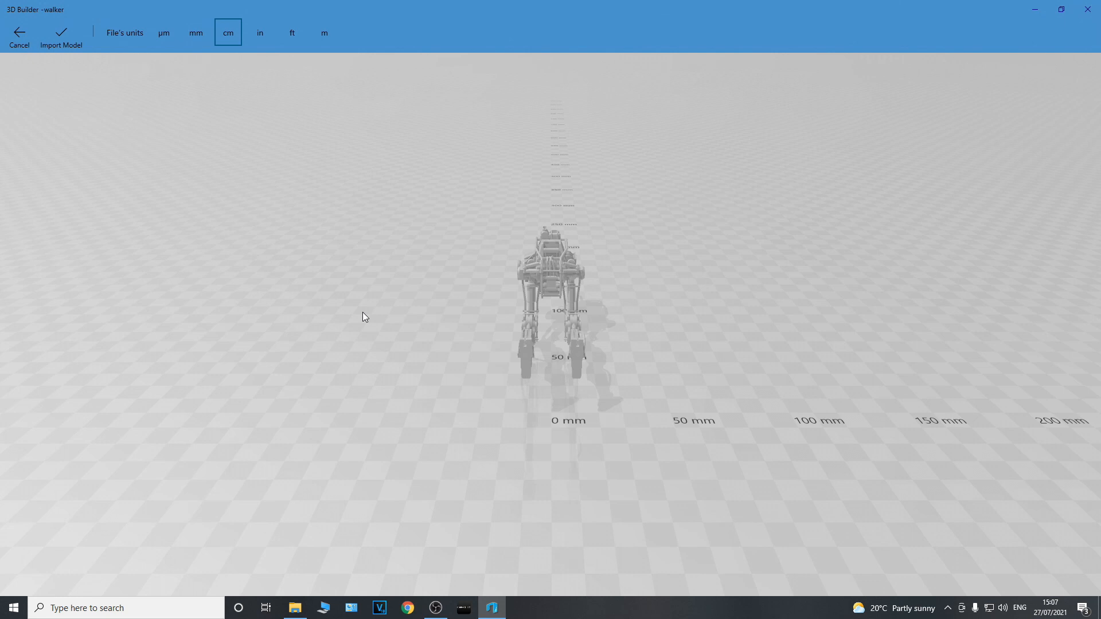
pyautogui.moveTo(387, 324); pyautogui.dragTo(438, 359)
pyautogui.click(59, 40)
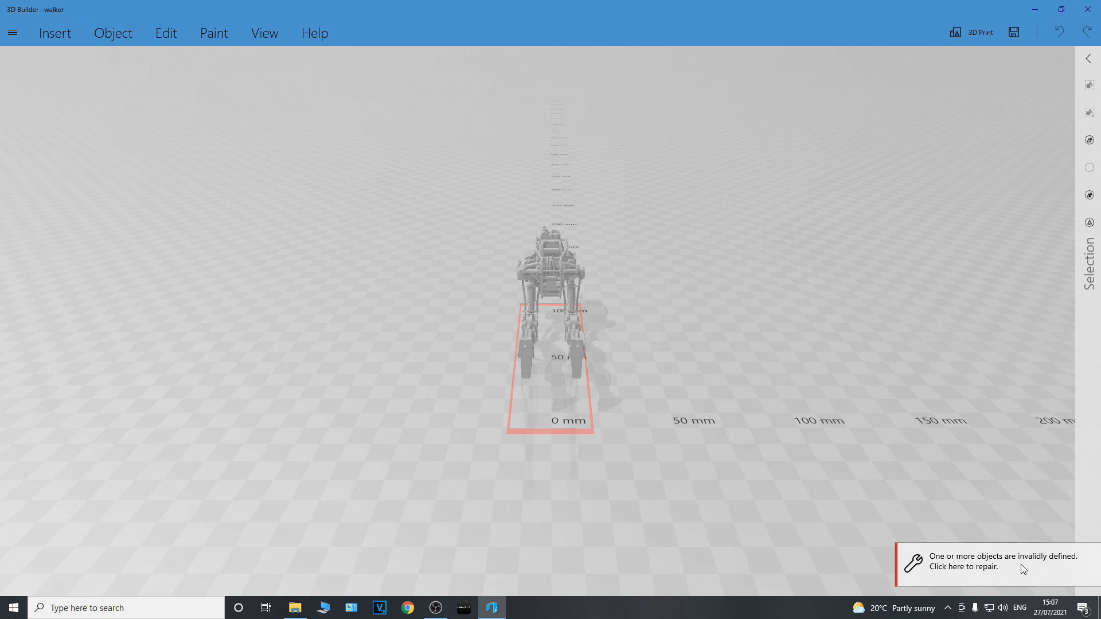
pyautogui.moveTo(650, 392); pyautogui.dragTo(957, 391)
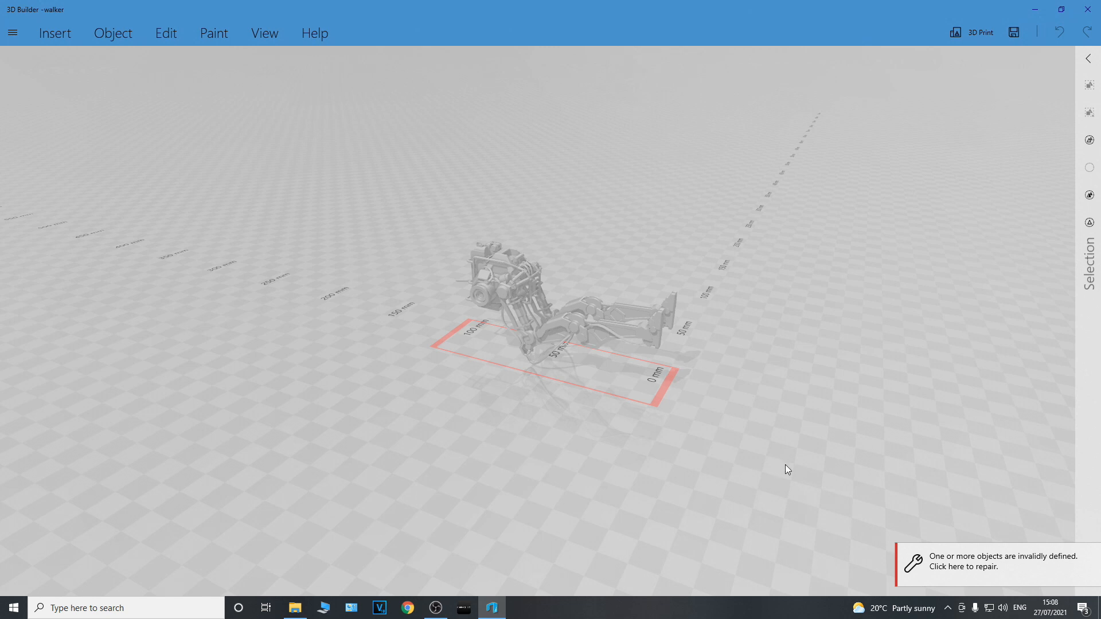
pyautogui.click(953, 567)
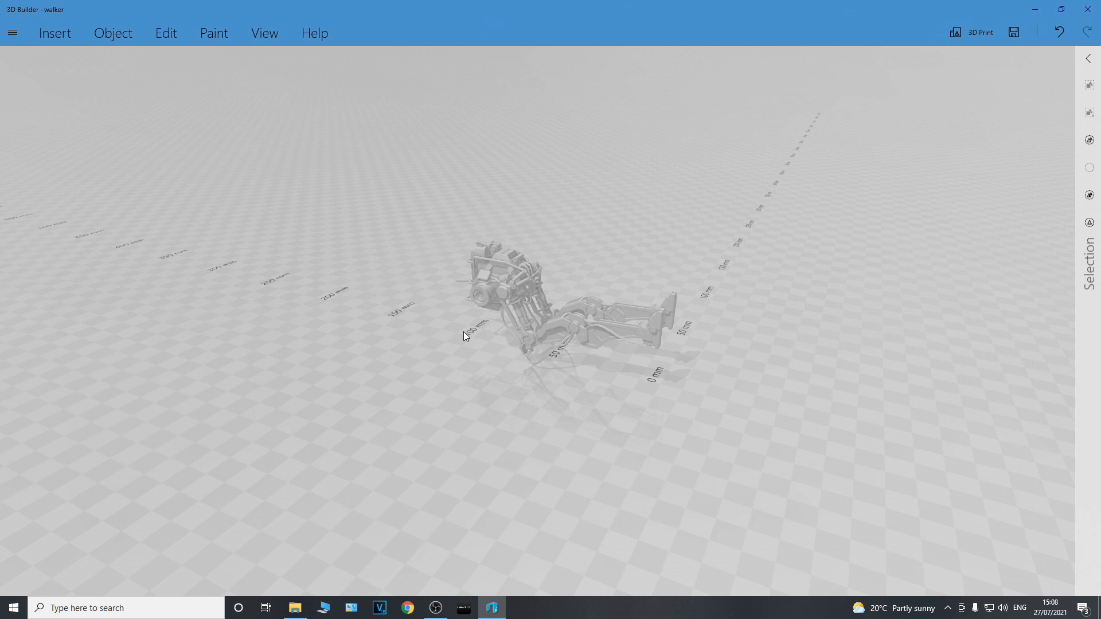
# Stand the walker upright by rotating it to a 90-degree roll and raise it above the floor to about Z 77.19 mm
pyautogui.click(566, 336)
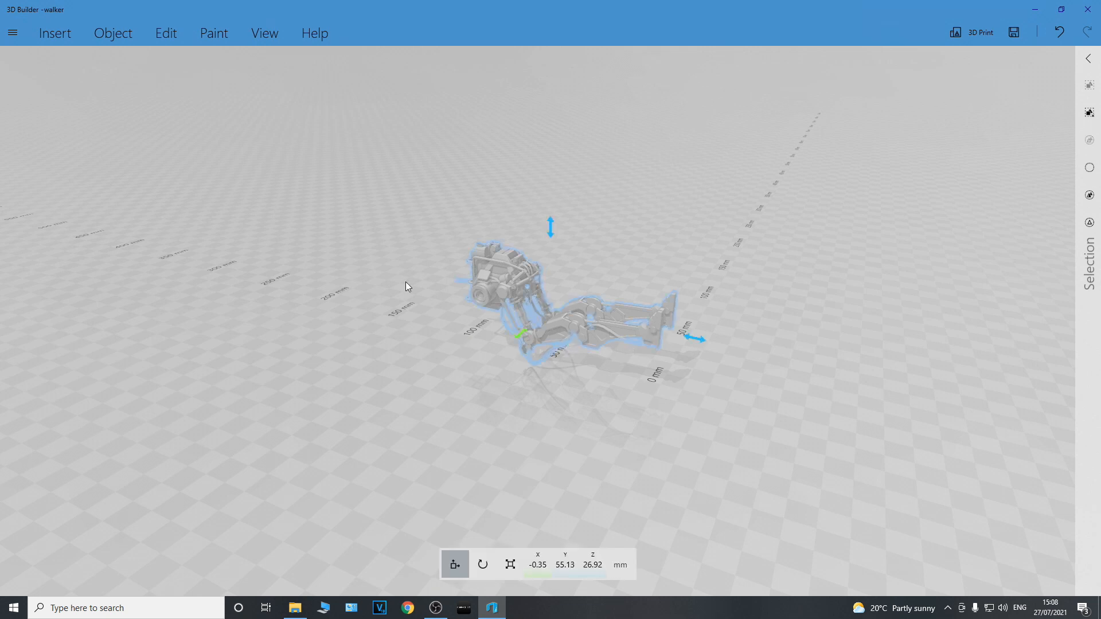
pyautogui.click(484, 564)
pyautogui.moveTo(551, 173); pyautogui.dragTo(660, 314)
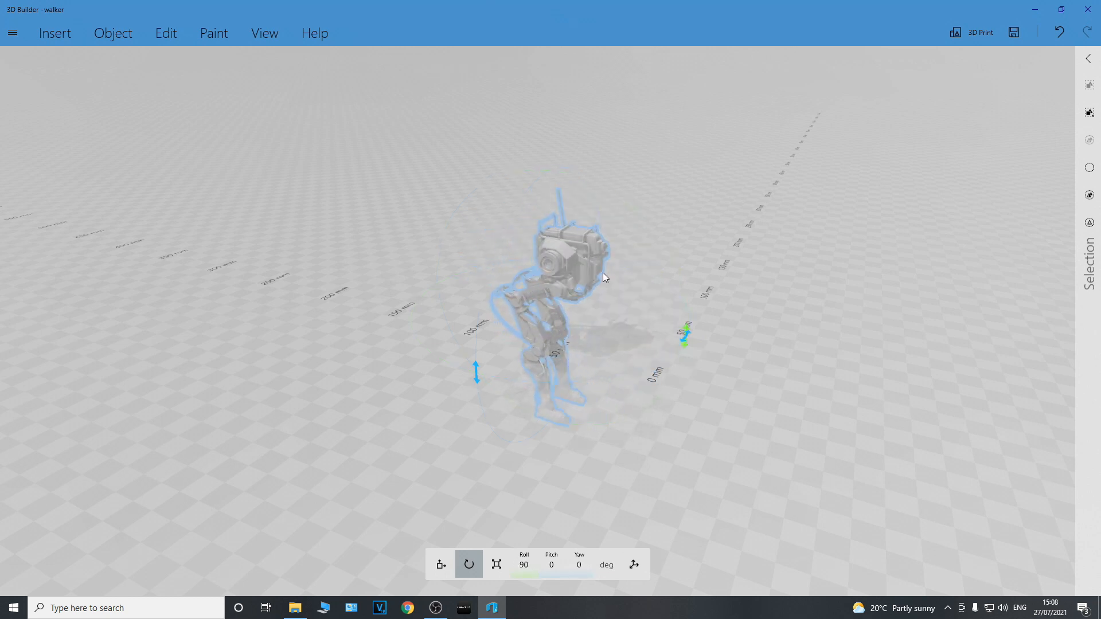
pyautogui.click(440, 567)
pyautogui.moveTo(547, 166); pyautogui.dragTo(568, 12)
pyautogui.scroll(2, 650, 276)
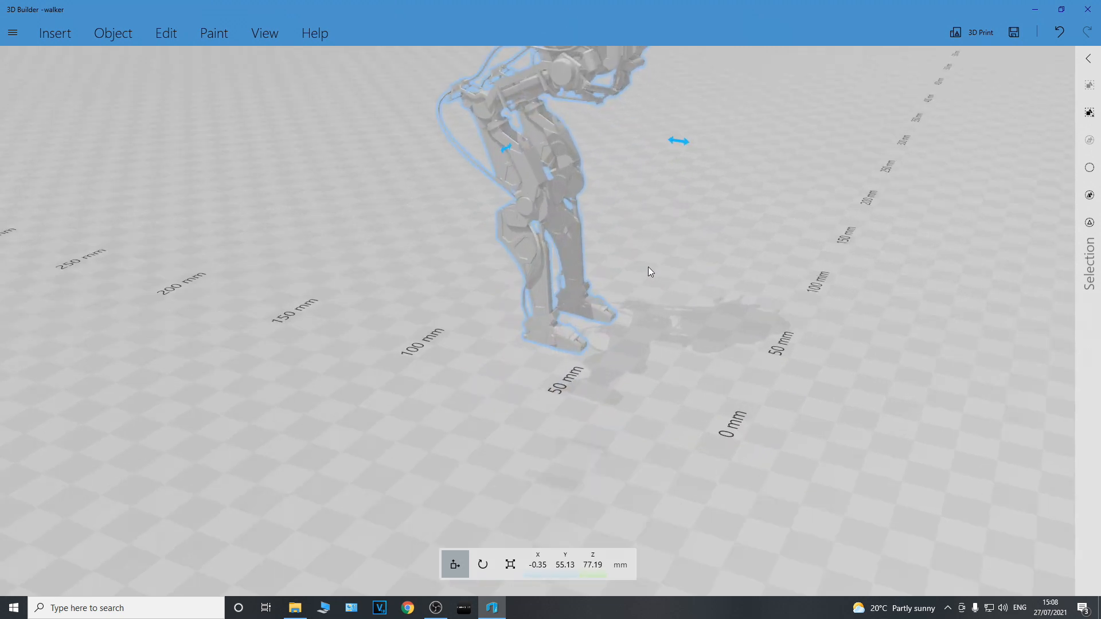
pyautogui.moveTo(642, 218); pyautogui.dragTo(620, 372, button='right')
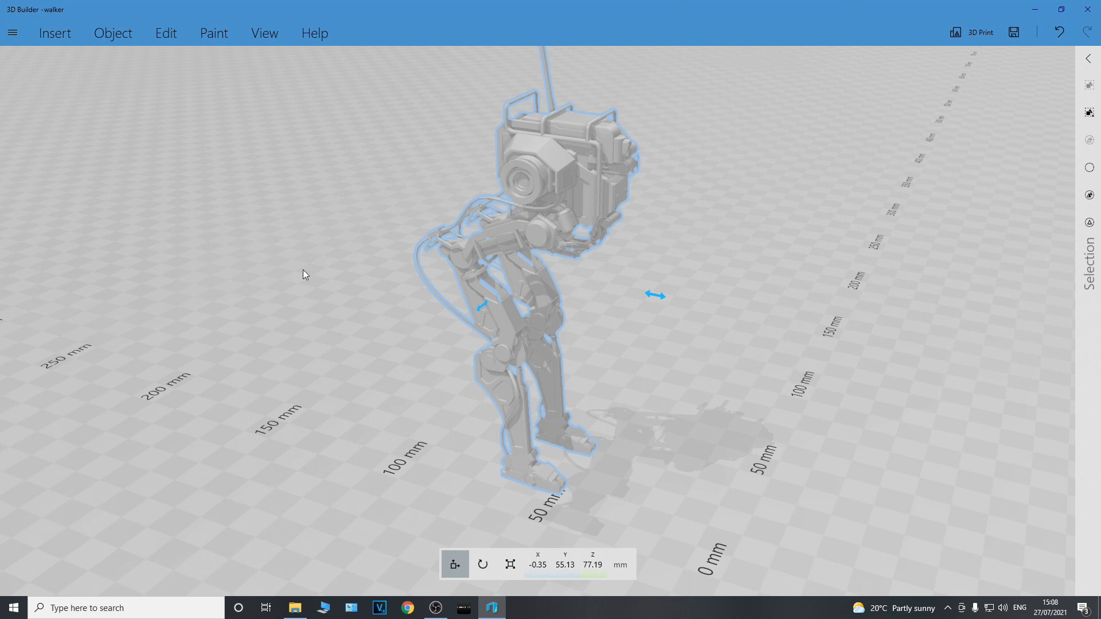
# Check the walker's dimensions and examine the upright model from a lower angle
pyautogui.click(510, 564)
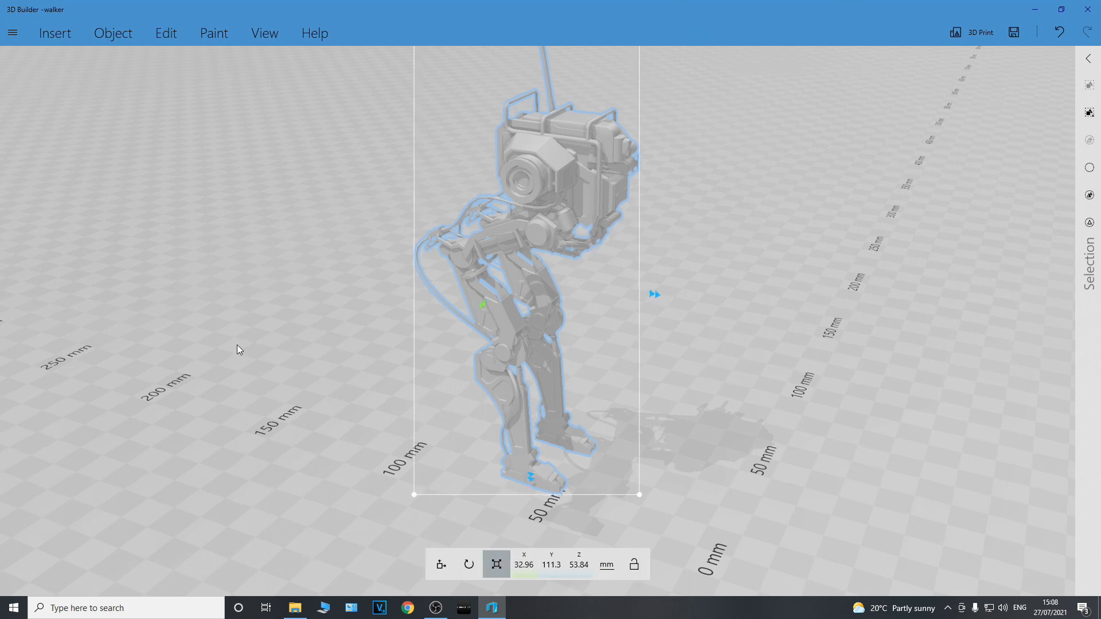
pyautogui.click(441, 565)
pyautogui.moveTo(336, 432)
pyautogui.mouseDown()
pyautogui.moveTo(297, 436)
pyautogui.moveTo(101, 380)
pyautogui.moveTo(41, 404)
pyautogui.moveTo(192, 391)
pyautogui.moveTo(427, 407)
pyautogui.moveTo(2, 391)
pyautogui.moveTo(165, 445)
pyautogui.moveTo(458, 425)
pyautogui.moveTo(361, 430)
pyautogui.moveTo(111, 405)
pyautogui.moveTo(180, 420)
pyautogui.moveTo(457, 430)
pyautogui.moveTo(143, 434)
pyautogui.moveTo(148, 399)
pyautogui.moveTo(290, 392)
pyautogui.moveTo(337, 415)
pyautogui.mouseUp()
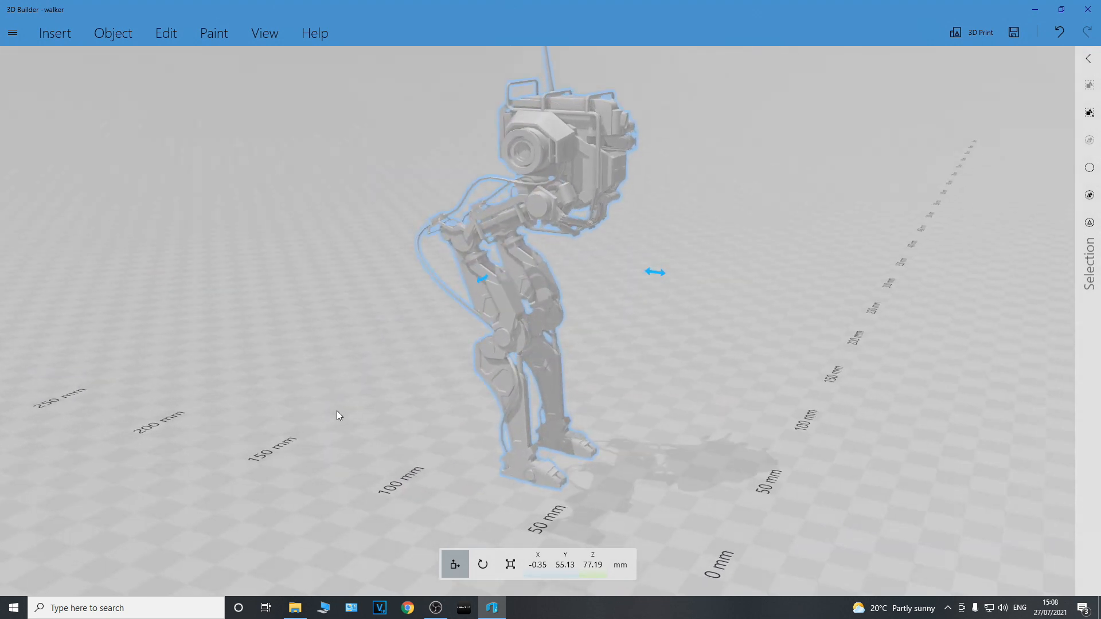
pyautogui.moveTo(337, 411); pyautogui.dragTo(345, 403)
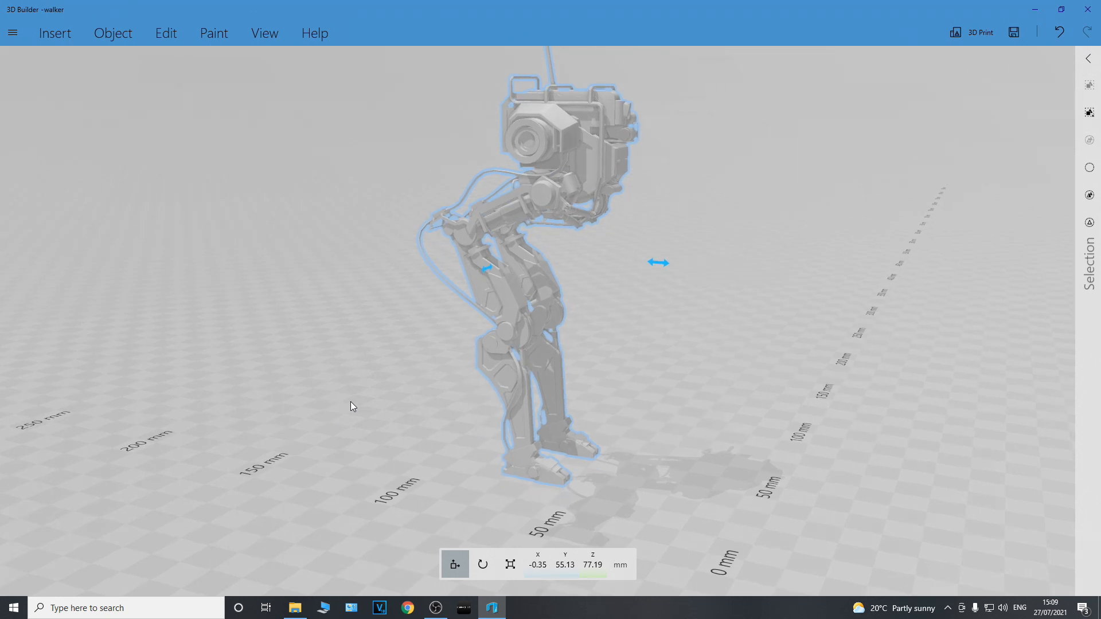
# Discard the walker scene and open the recent "99 problems color" spaceship model
pyautogui.click(12, 34)
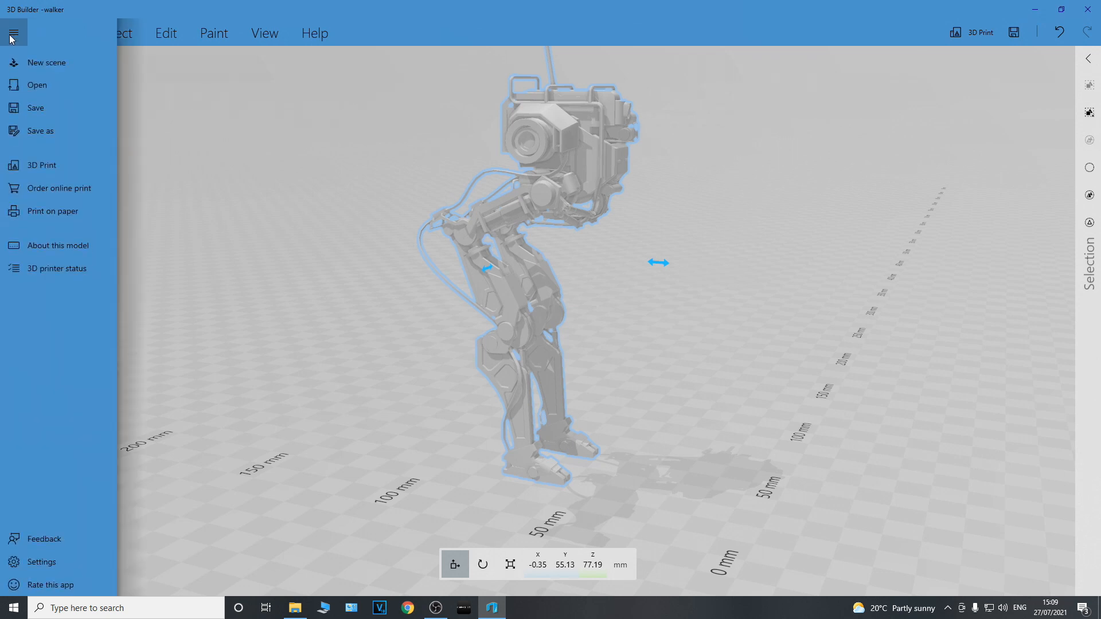
pyautogui.click(39, 68)
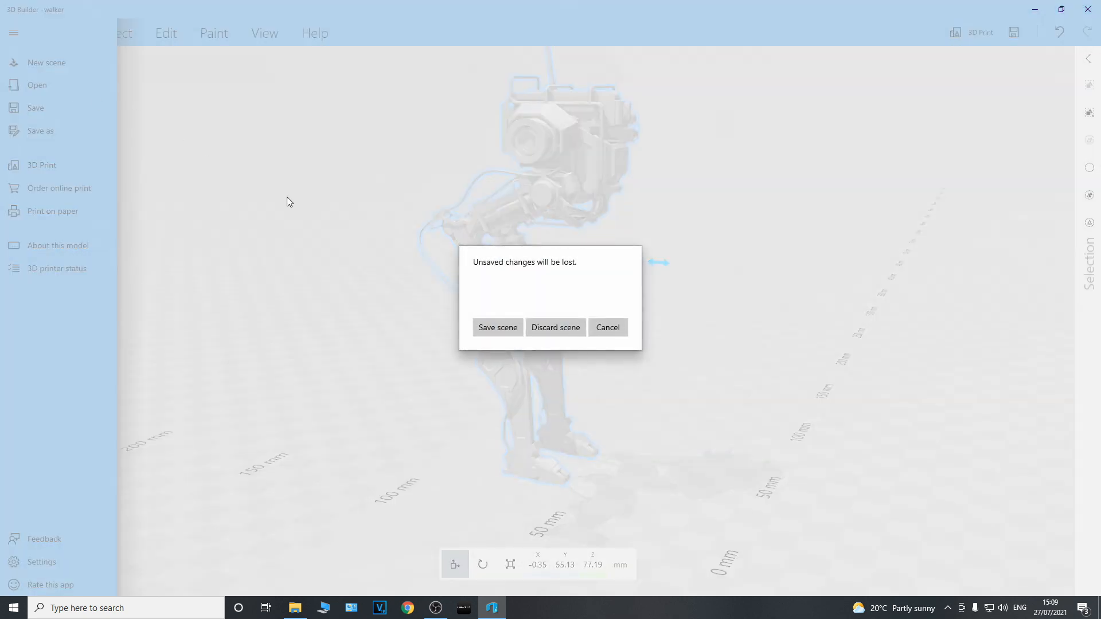
pyautogui.click(553, 328)
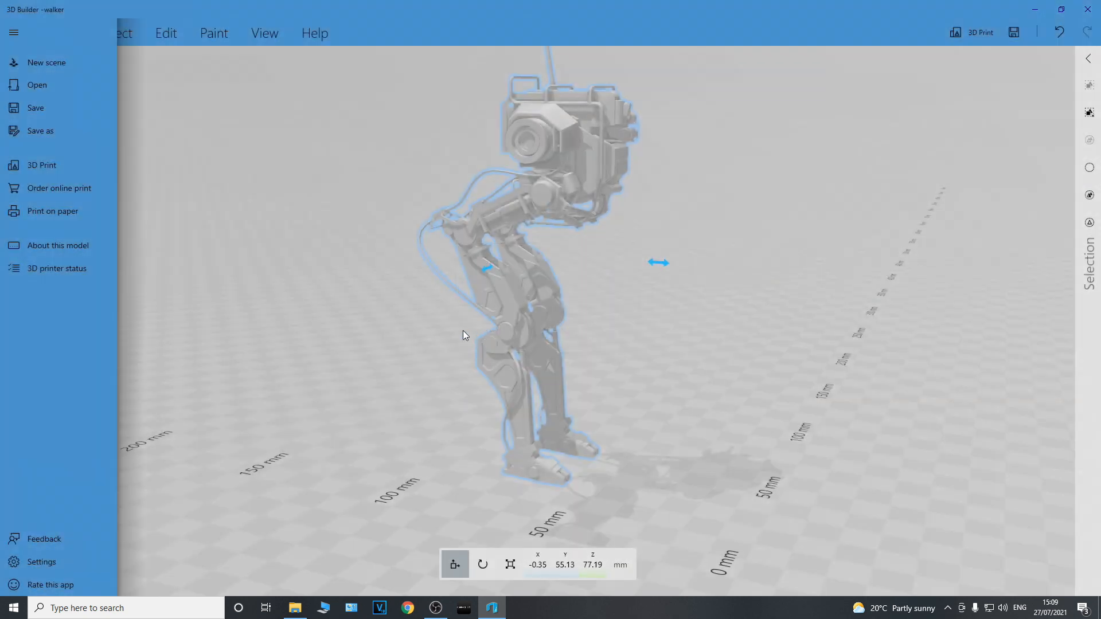
pyautogui.click(187, 139)
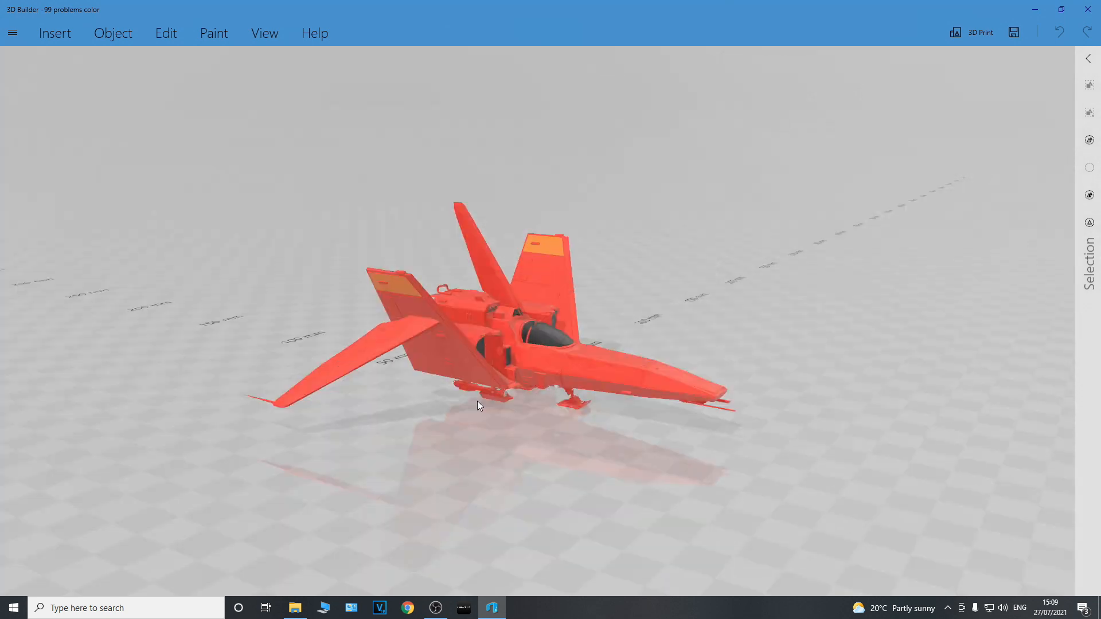
# Examine the red spaceship up close from the front, the side and above
pyautogui.scroll(2, 459, 401)
pyautogui.moveTo(316, 439); pyautogui.dragTo(630, 462)
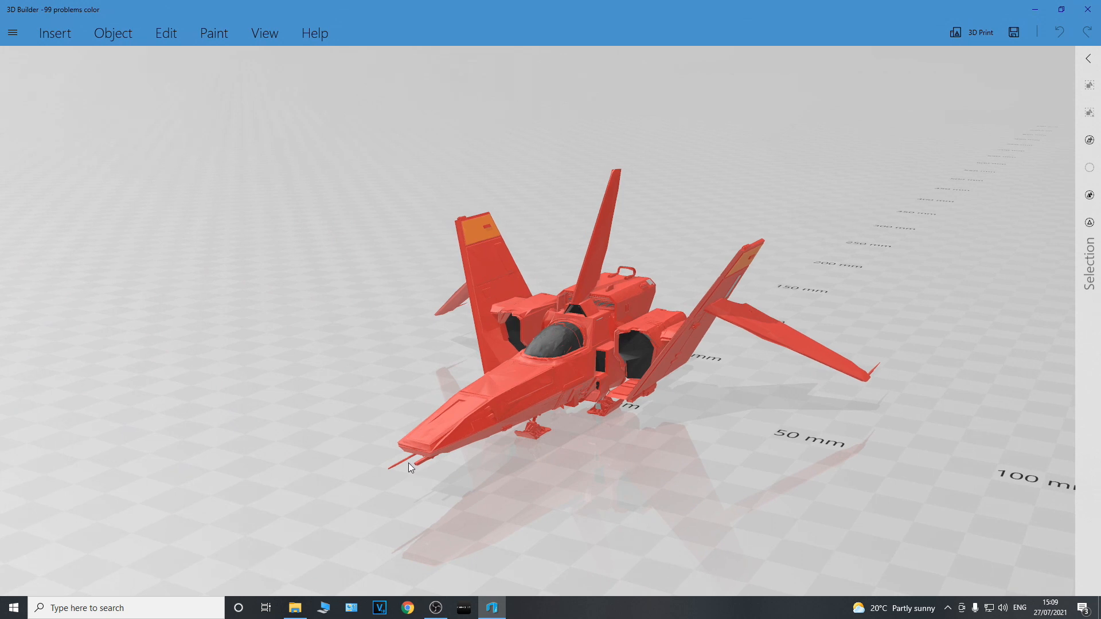
pyautogui.moveTo(325, 442); pyautogui.dragTo(502, 463)
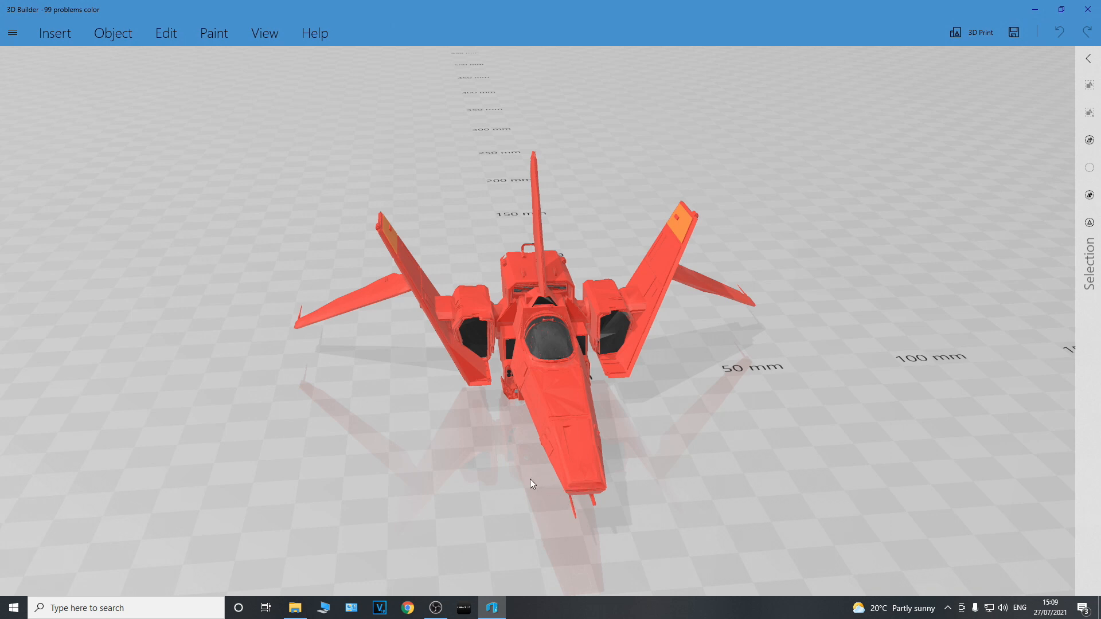
pyautogui.moveTo(399, 442); pyautogui.dragTo(181, 440)
pyautogui.moveTo(359, 458); pyautogui.dragTo(452, 433)
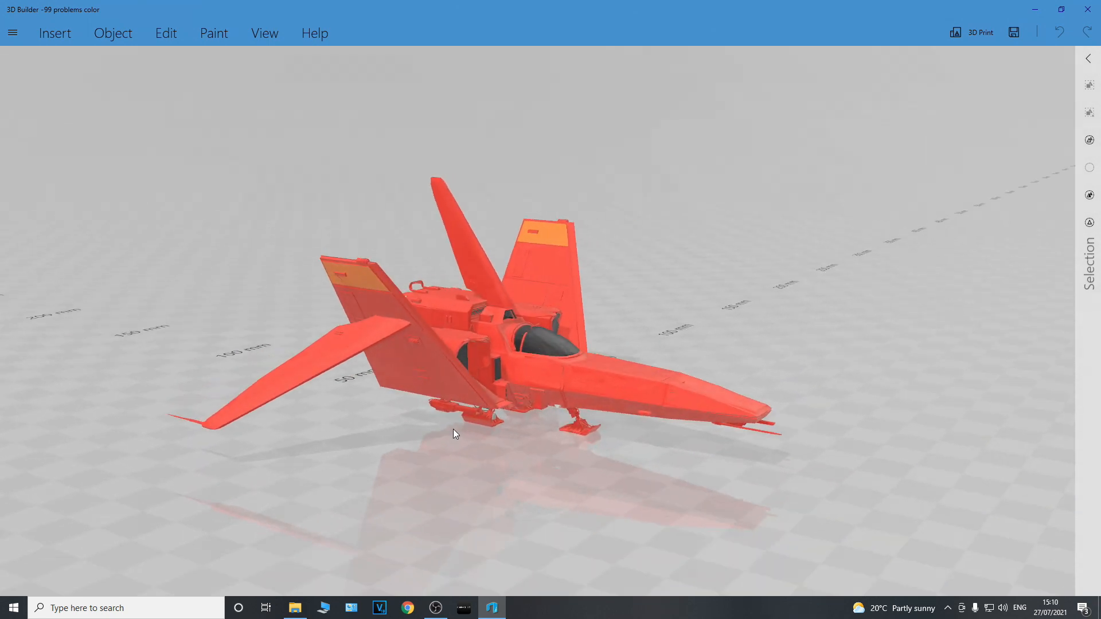
pyautogui.moveTo(336, 450); pyautogui.dragTo(89, 459)
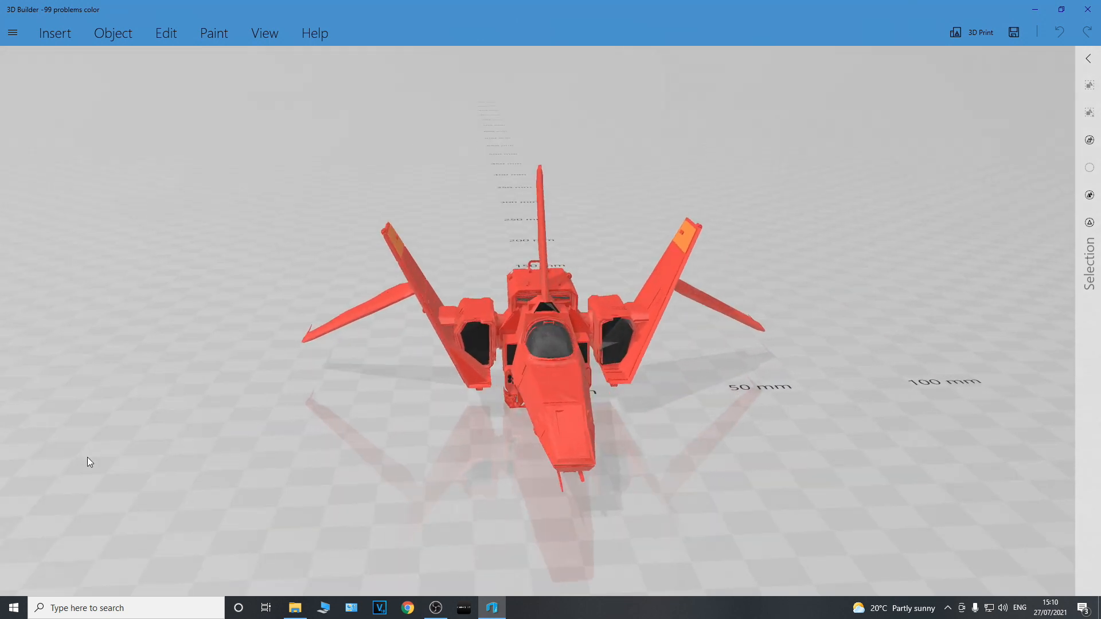
pyautogui.moveTo(335, 449); pyautogui.dragTo(259, 460)
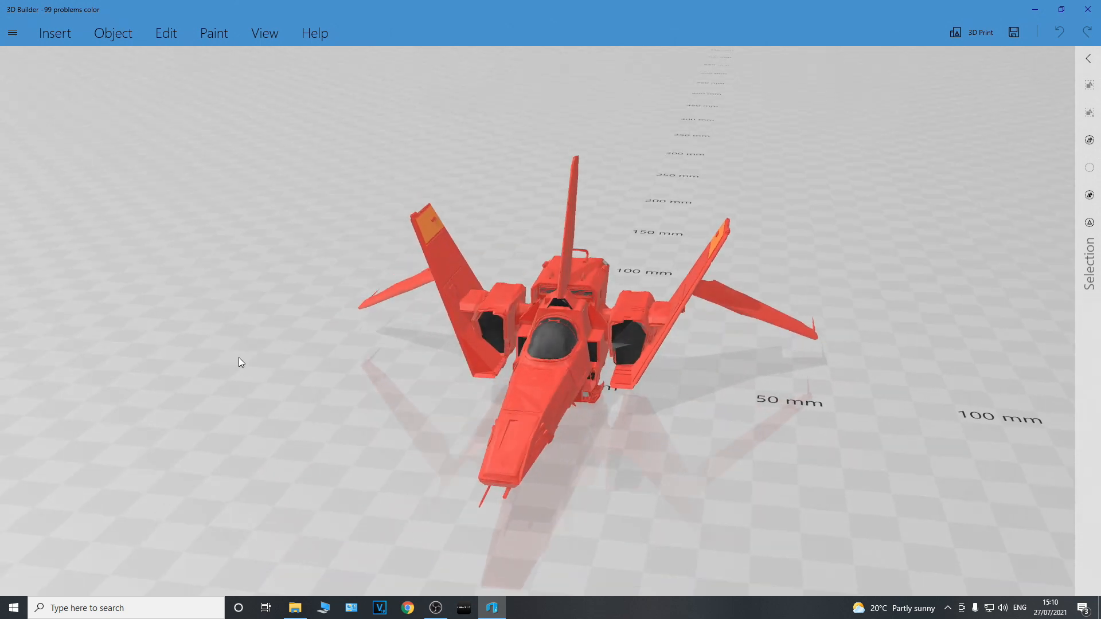
# Open the recent model "the perfect Royal exotic FIXED" and examine its import preview from several angles
pyautogui.click(13, 33)
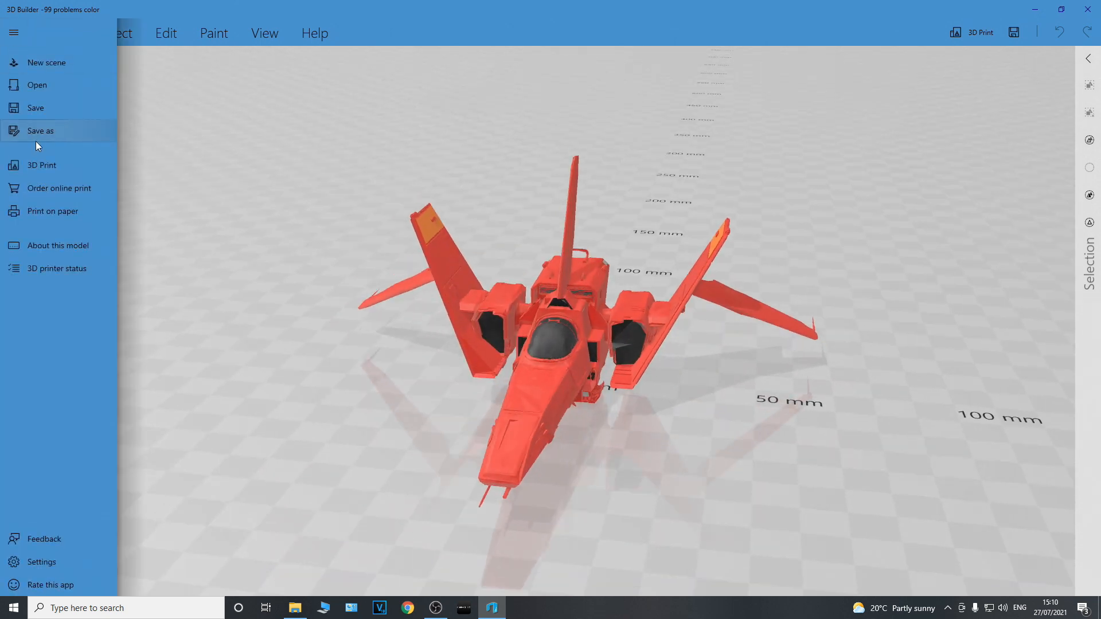
pyautogui.click(37, 86)
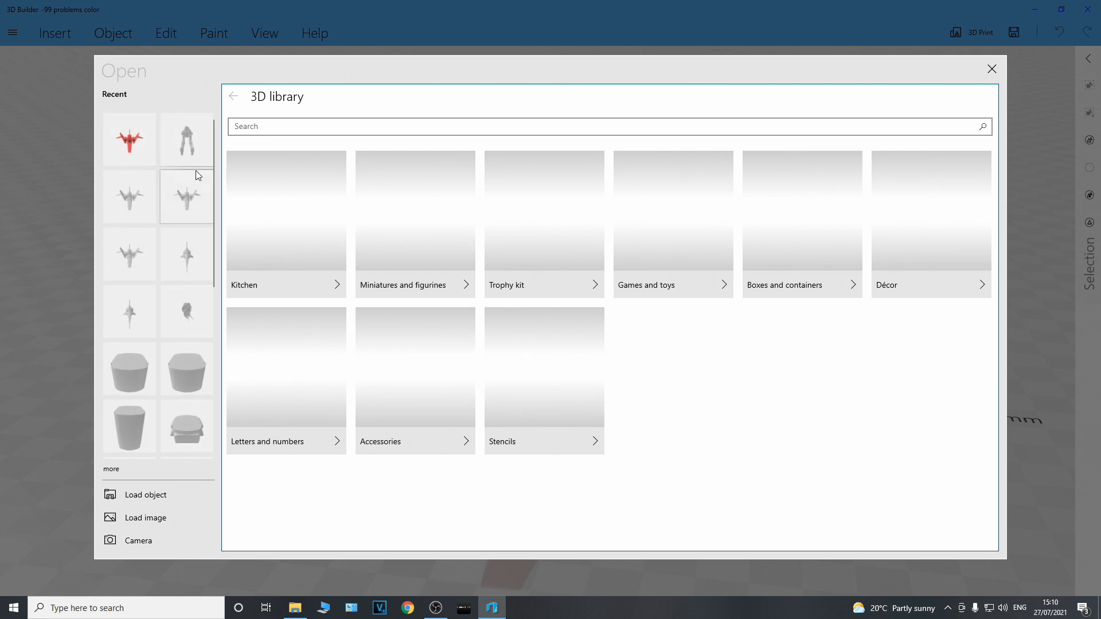
pyautogui.scroll(-2, 181, 253)
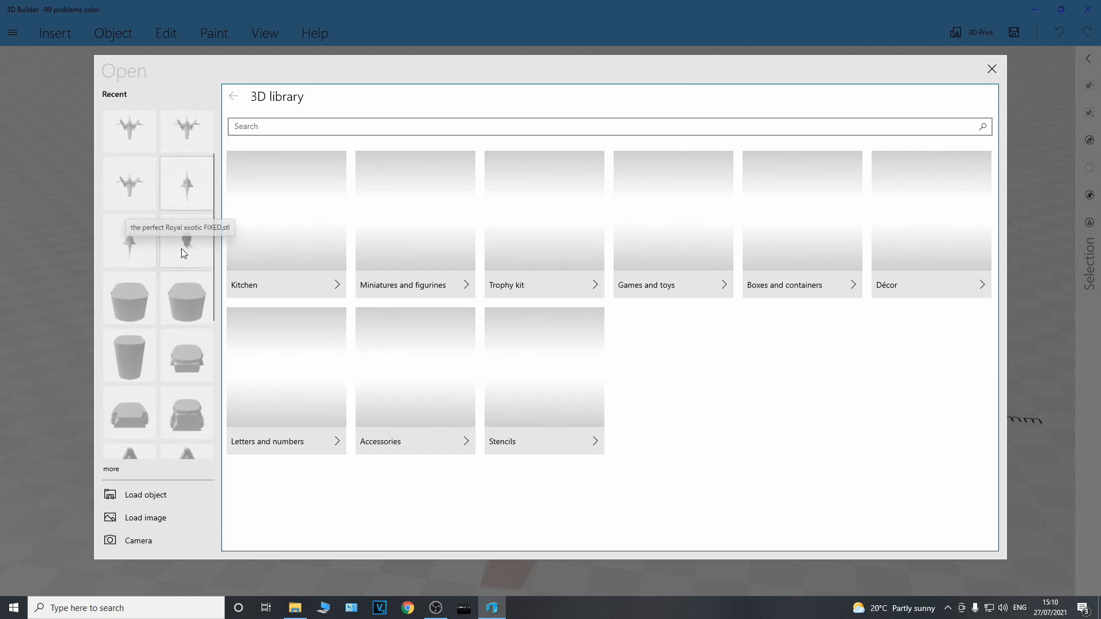
pyautogui.scroll(1, 181, 249)
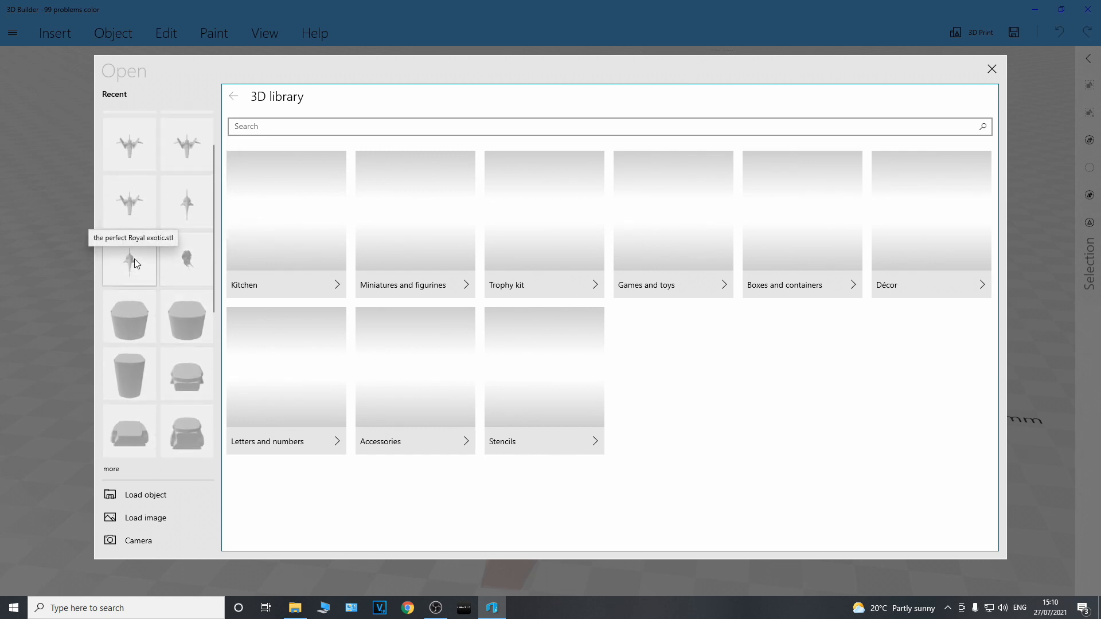
pyautogui.click(154, 242)
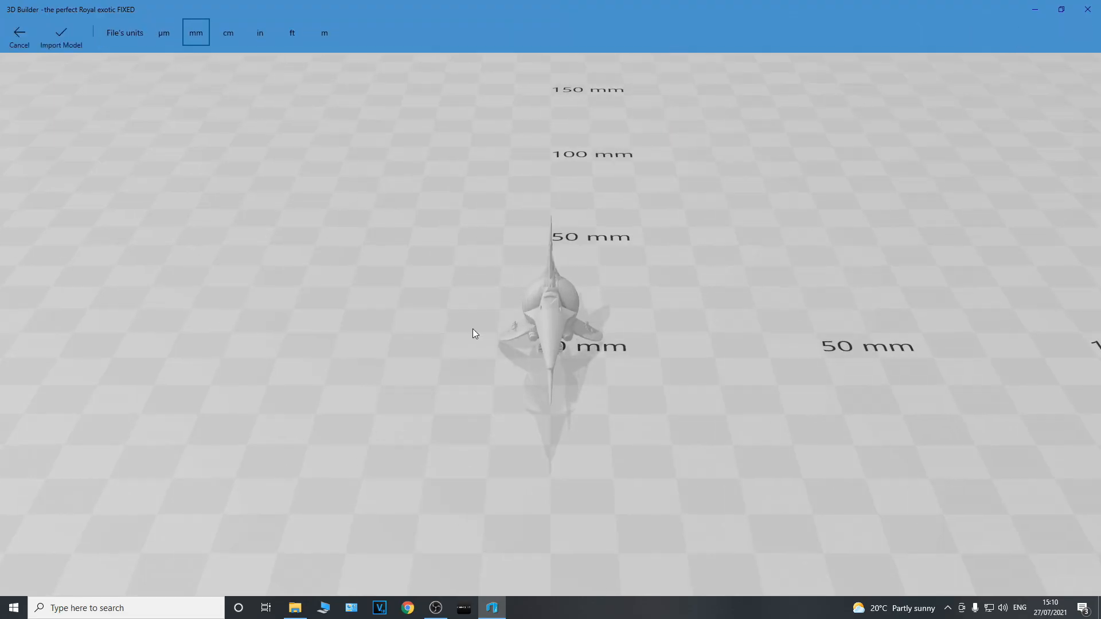
pyautogui.moveTo(288, 304); pyautogui.dragTo(533, 291)
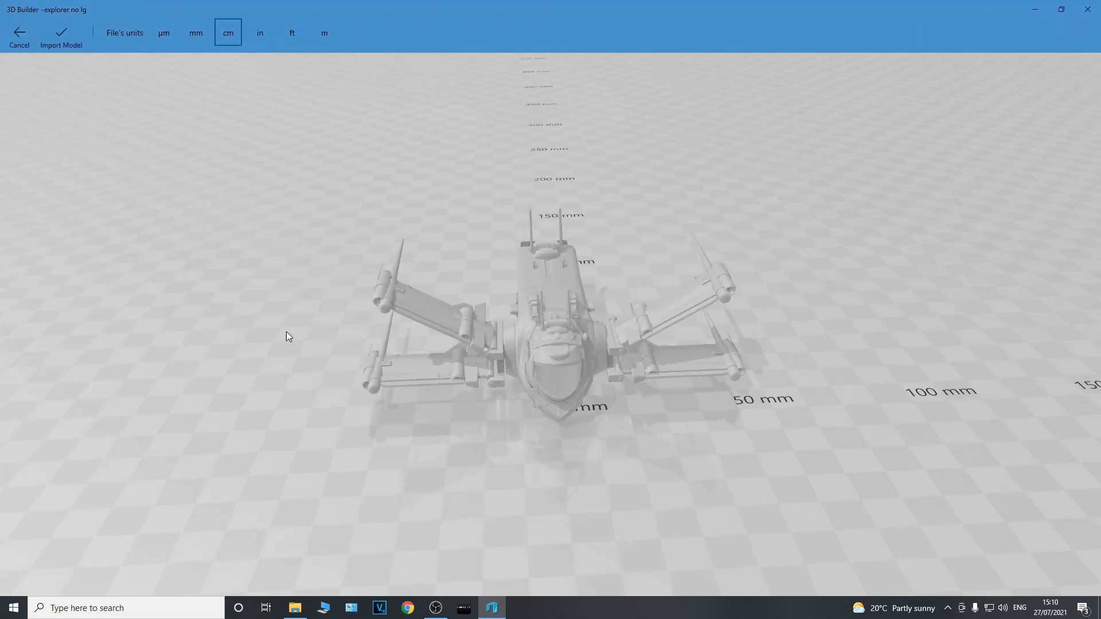
pyautogui.moveTo(286, 331); pyautogui.dragTo(552, 298)
pyautogui.moveTo(297, 327)
pyautogui.mouseDown()
pyautogui.moveTo(482, 348)
pyautogui.moveTo(517, 384)
pyautogui.moveTo(166, 344)
pyautogui.moveTo(3, 280)
pyautogui.moveTo(45, 345)
pyautogui.moveTo(344, 353)
pyautogui.moveTo(216, 335)
pyautogui.moveTo(481, 349)
pyautogui.moveTo(459, 318)
pyautogui.moveTo(204, 314)
pyautogui.moveTo(385, 309)
pyautogui.moveTo(306, 339)
pyautogui.mouseUp()
# Examine the import preview of the "explorer no lg" ship from the side and front, and cancel its import
pyautogui.moveTo(469, 334)
pyautogui.mouseDown()
pyautogui.moveTo(291, 344)
pyautogui.moveTo(491, 345)
pyautogui.moveTo(363, 336)
pyautogui.moveTo(345, 346)
pyautogui.moveTo(428, 326)
pyautogui.moveTo(250, 330)
pyautogui.moveTo(401, 319)
pyautogui.moveTo(202, 352)
pyautogui.moveTo(471, 329)
pyautogui.moveTo(253, 346)
pyautogui.moveTo(269, 322)
pyautogui.moveTo(352, 355)
pyautogui.moveTo(464, 346)
pyautogui.mouseUp()
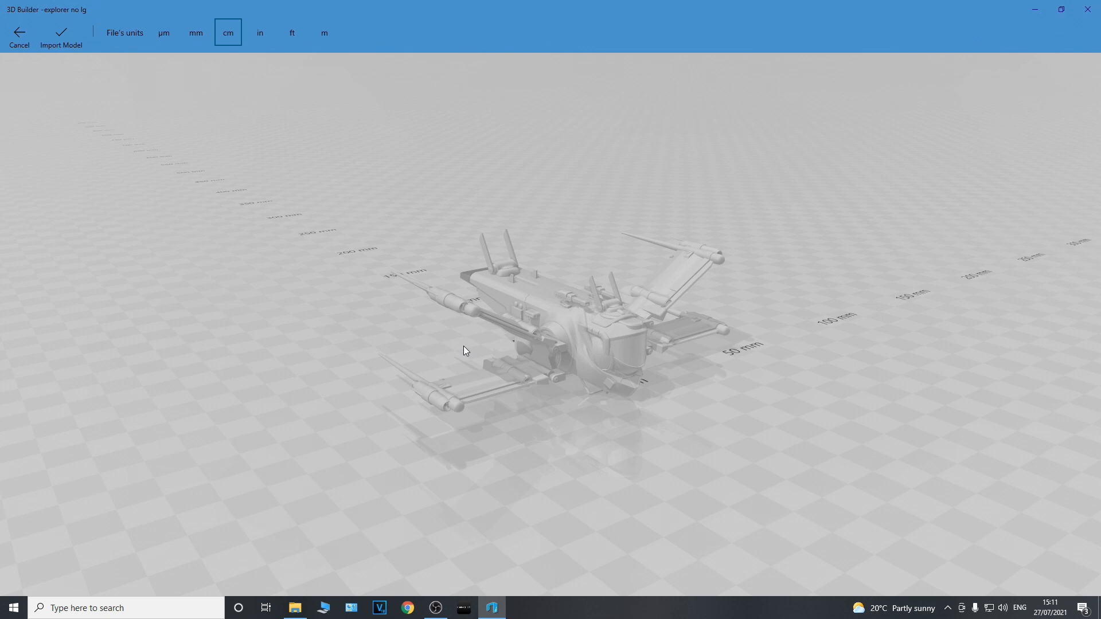
pyautogui.moveTo(464, 346); pyautogui.dragTo(335, 351)
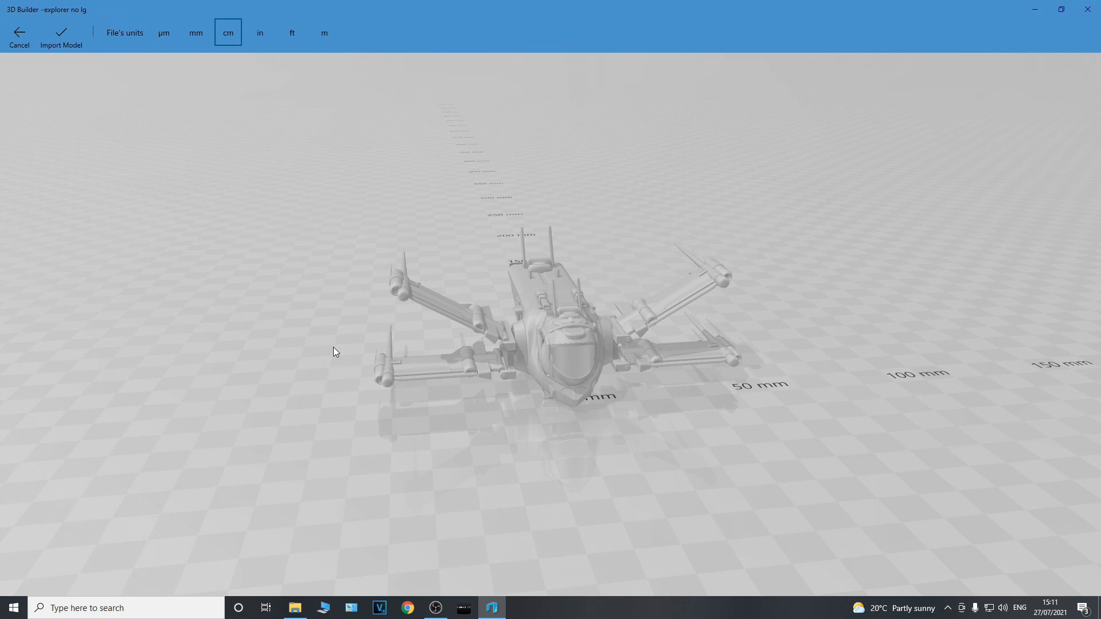
pyautogui.click(19, 34)
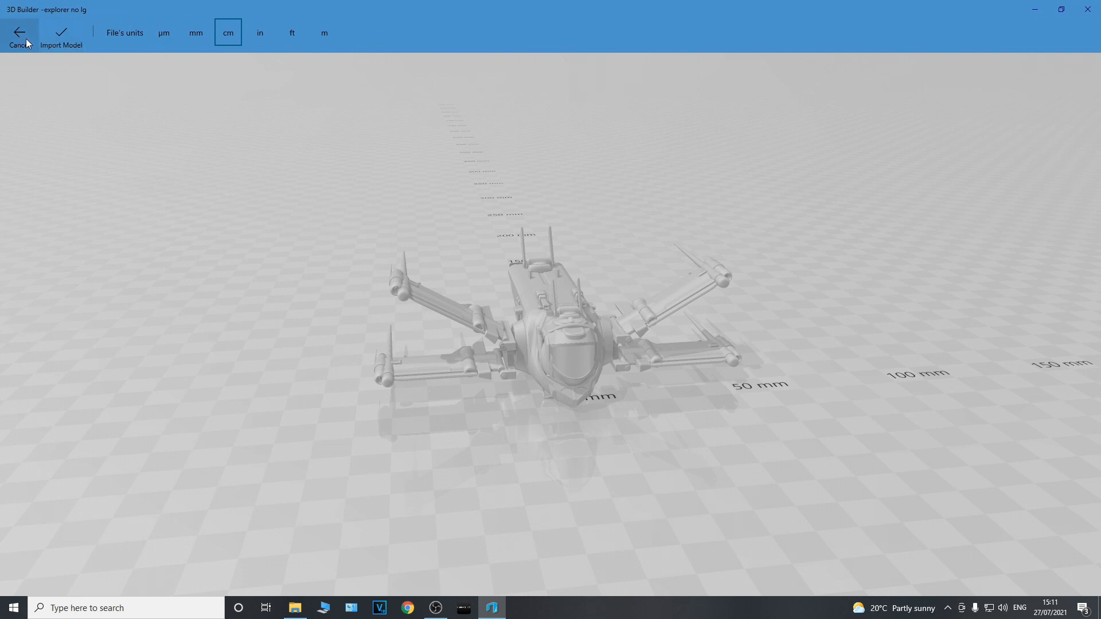
pyautogui.click(23, 34)
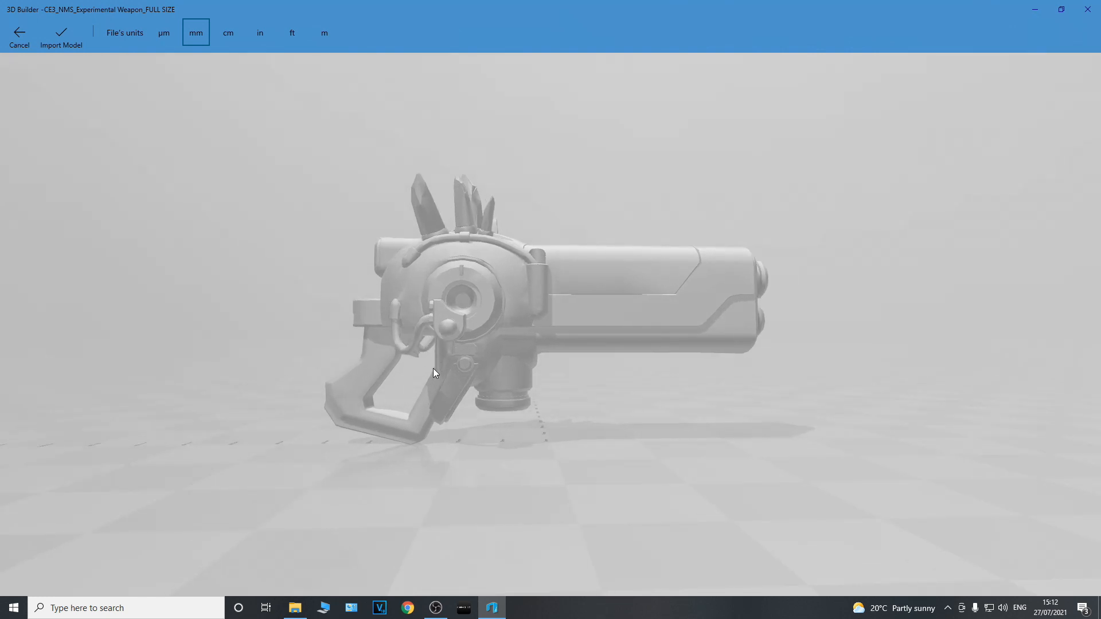
# Import the CE3_NMS_Experimental Weapon_FULL SIZE model in millimetres and examine it up close from the side
pyautogui.click(66, 47)
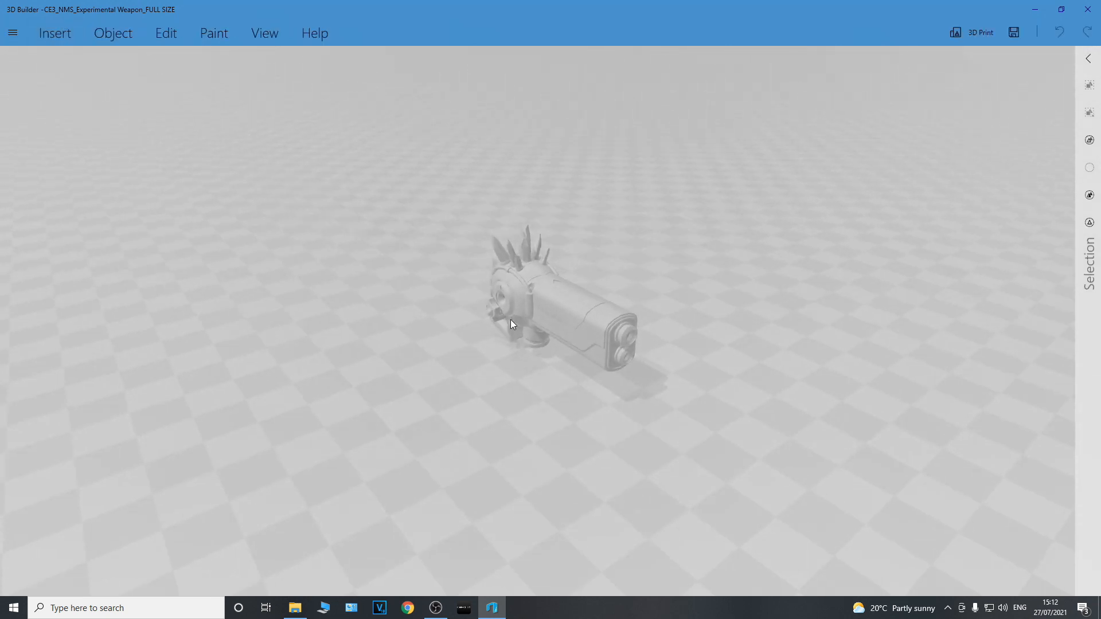
pyautogui.scroll(5, 632, 301)
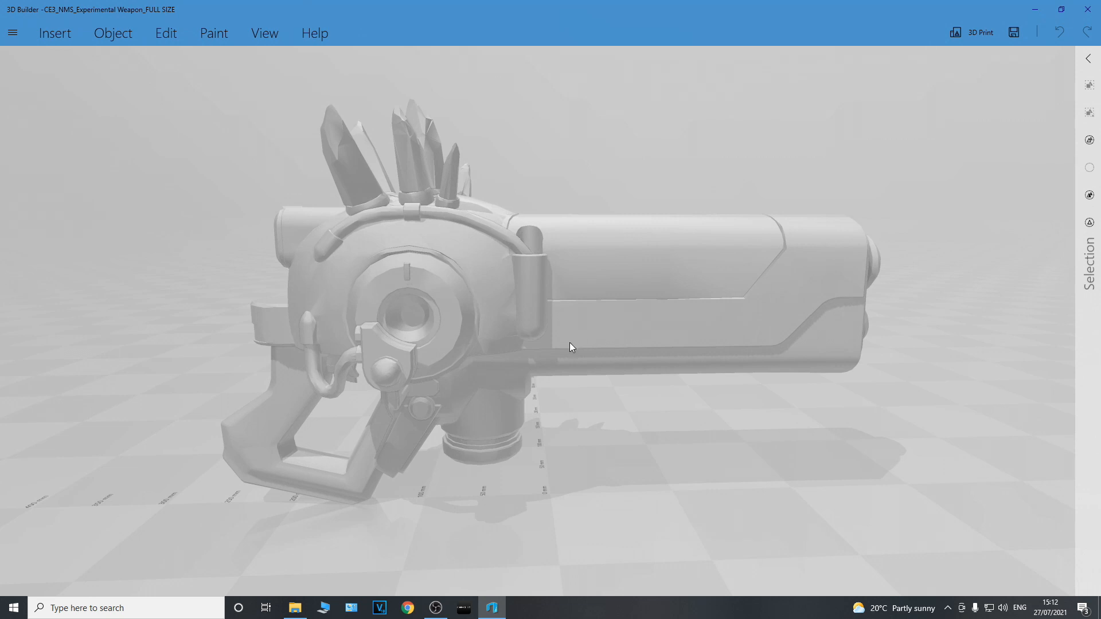
pyautogui.scroll(1, 571, 355)
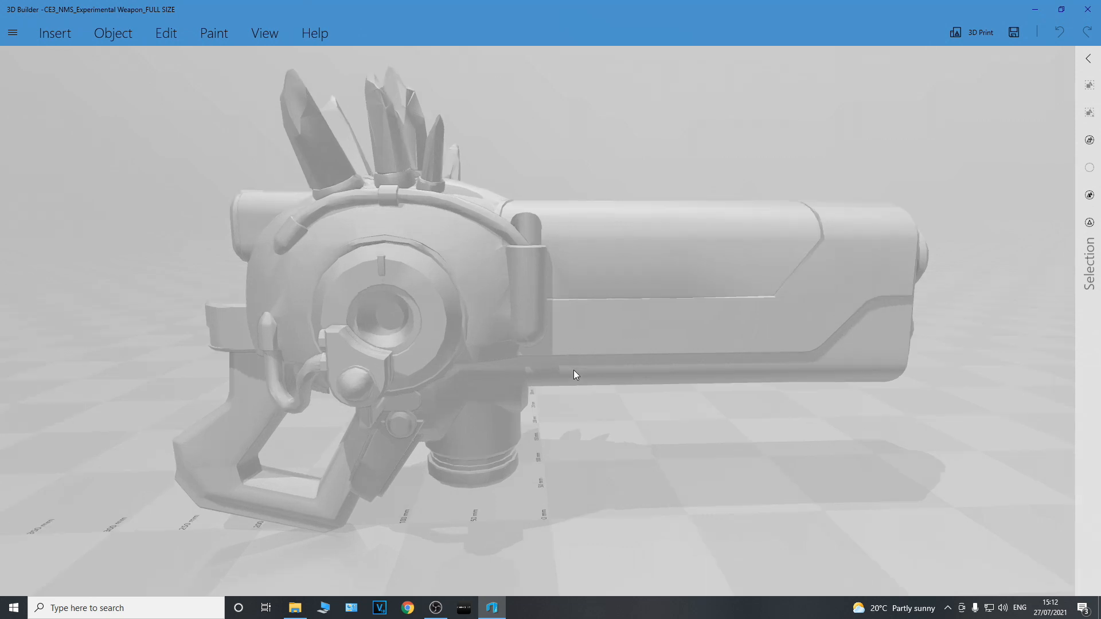
# Measure a distance from the weapon's grip with the Measure tool, and leave the tool
pyautogui.scroll(-1, 510, 396)
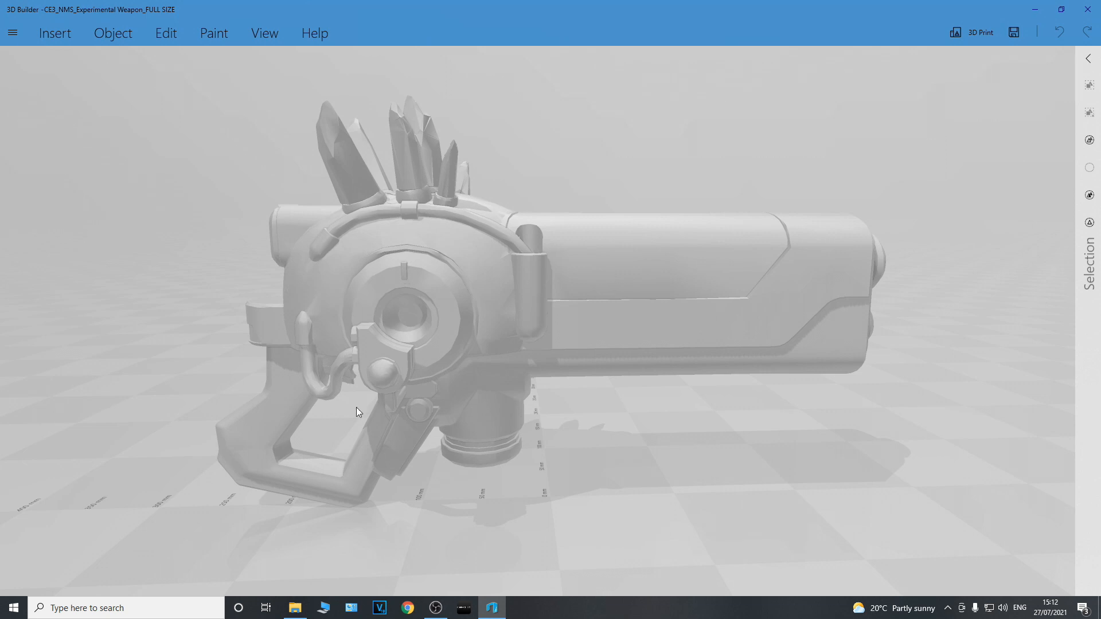
pyautogui.scroll(-1, 354, 410)
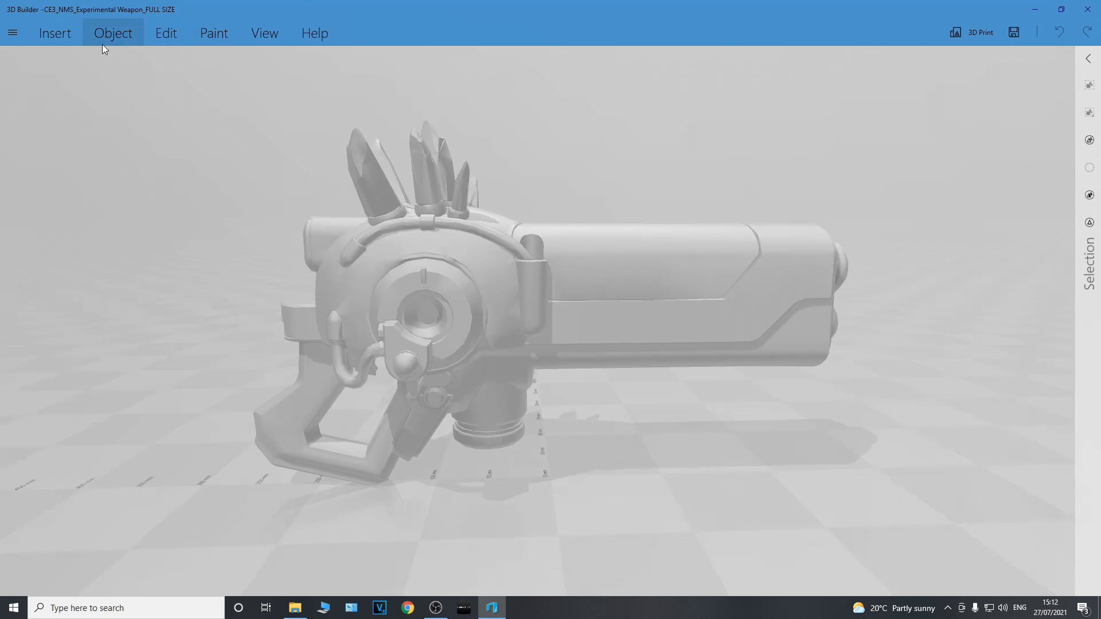
pyautogui.click(167, 39)
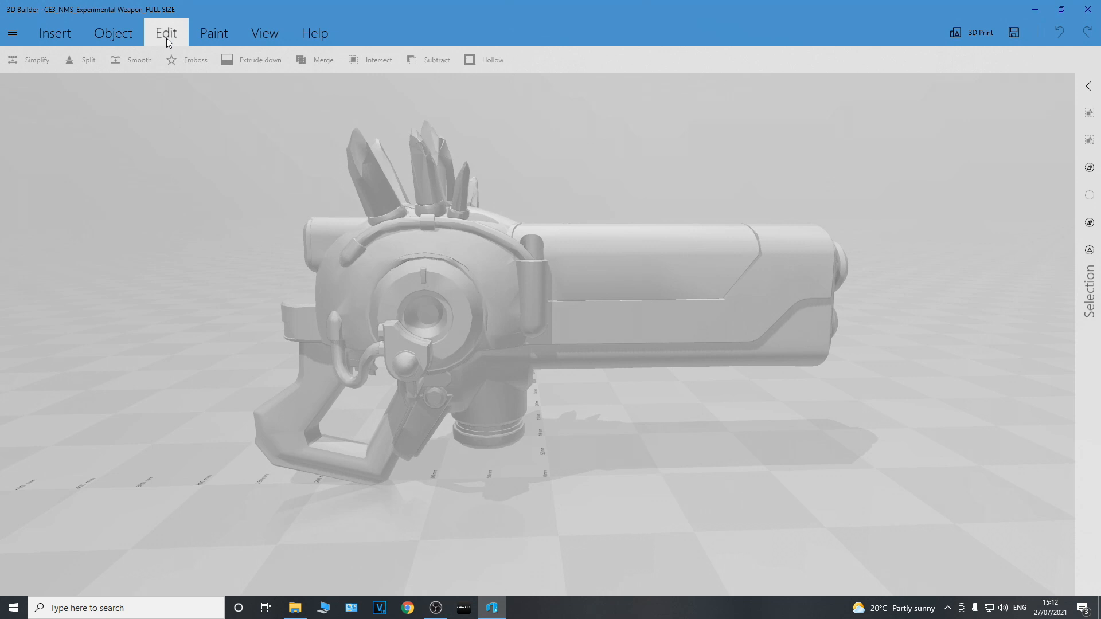
pyautogui.click(106, 40)
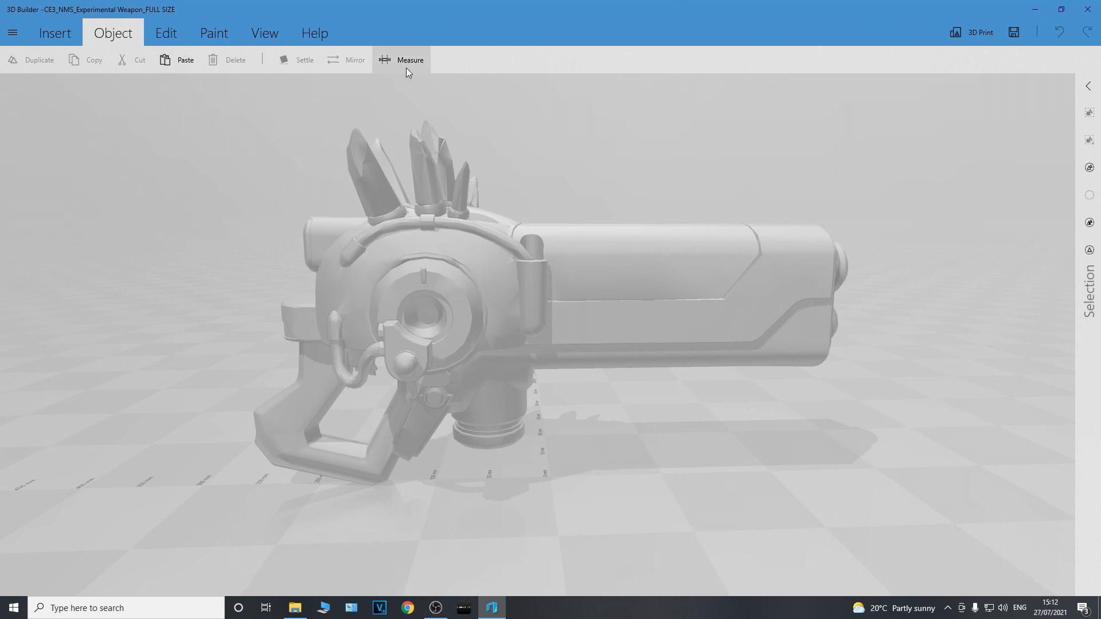
pyautogui.click(406, 67)
pyautogui.click(337, 438)
pyautogui.click(376, 375)
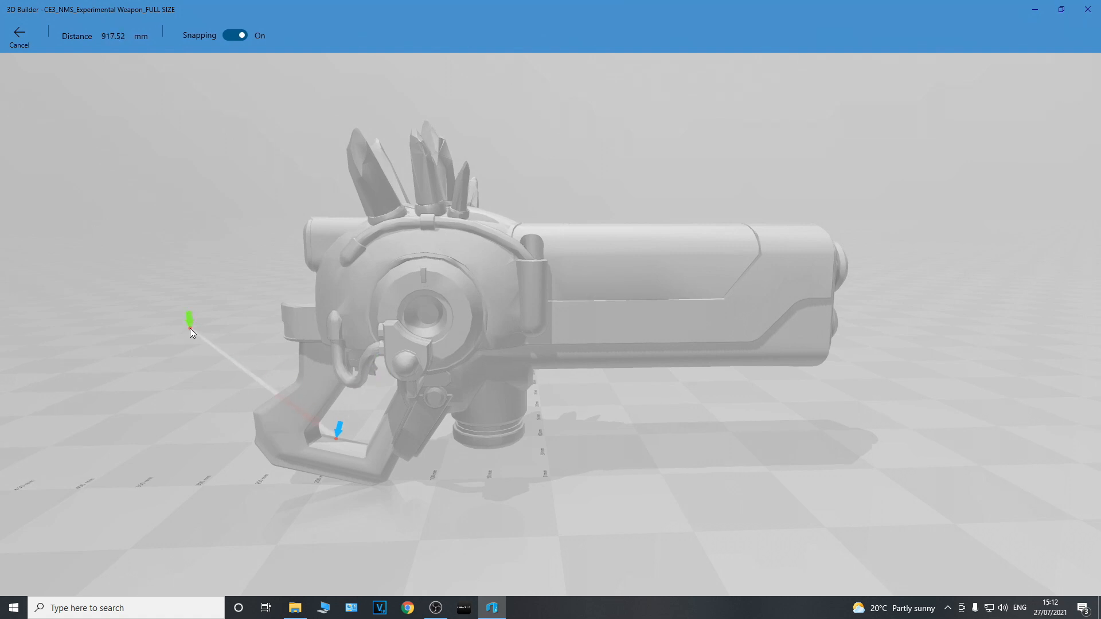
pyautogui.click(19, 36)
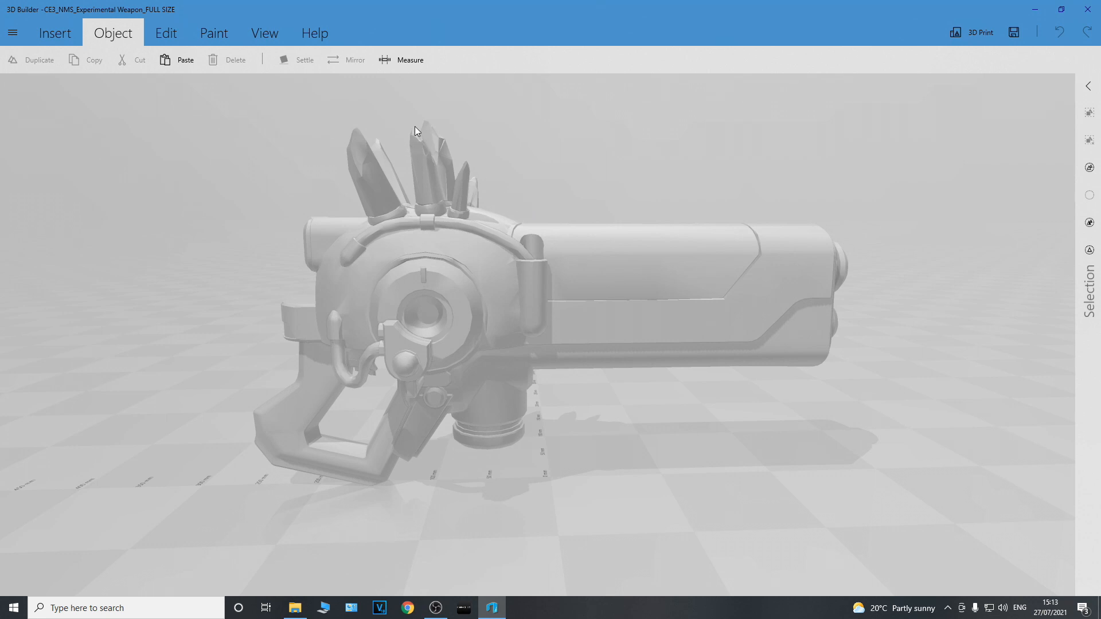
# Split the weapon horizontally through its middle at the default cutting plane, keeping both parts
pyautogui.moveTo(243, 177)
pyautogui.mouseDown()
pyautogui.moveTo(393, 139)
pyautogui.moveTo(586, 176)
pyautogui.moveTo(773, 176)
pyautogui.moveTo(565, 215)
pyautogui.moveTo(227, 186)
pyautogui.moveTo(495, 228)
pyautogui.moveTo(210, 209)
pyautogui.moveTo(221, 165)
pyautogui.moveTo(237, 175)
pyautogui.mouseUp()
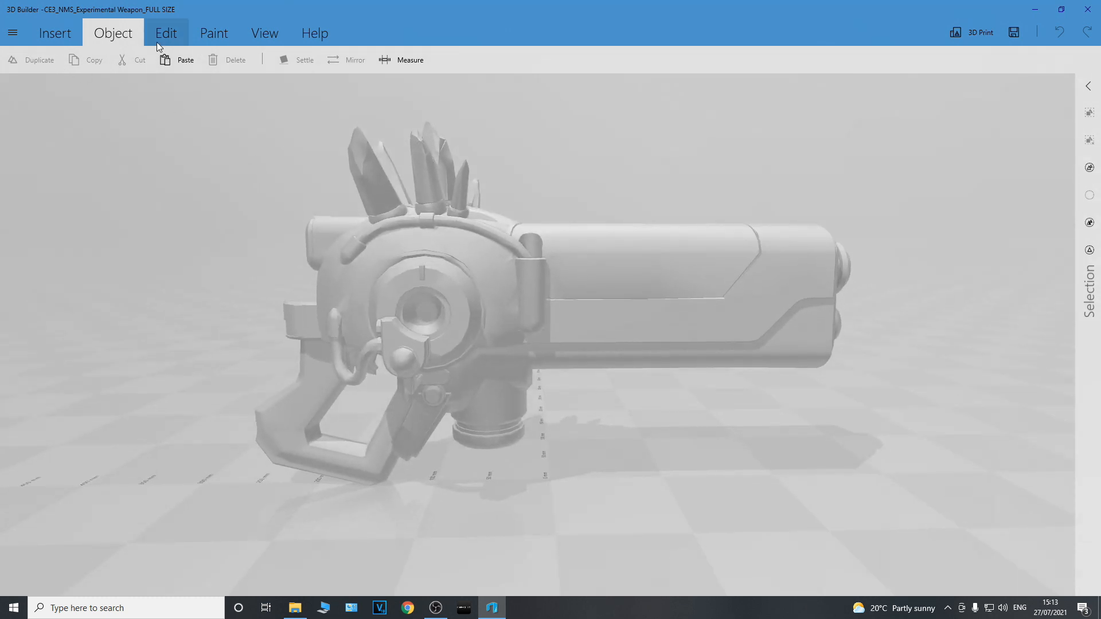
pyautogui.click(55, 33)
pyautogui.click(107, 37)
pyautogui.click(172, 34)
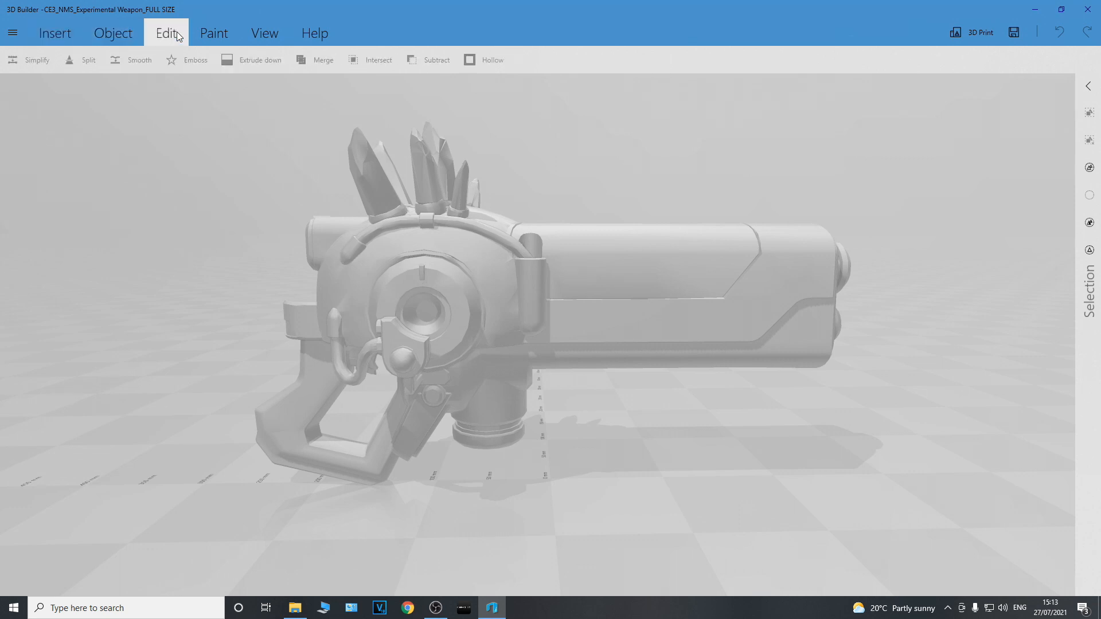
pyautogui.click(504, 274)
pyautogui.click(79, 60)
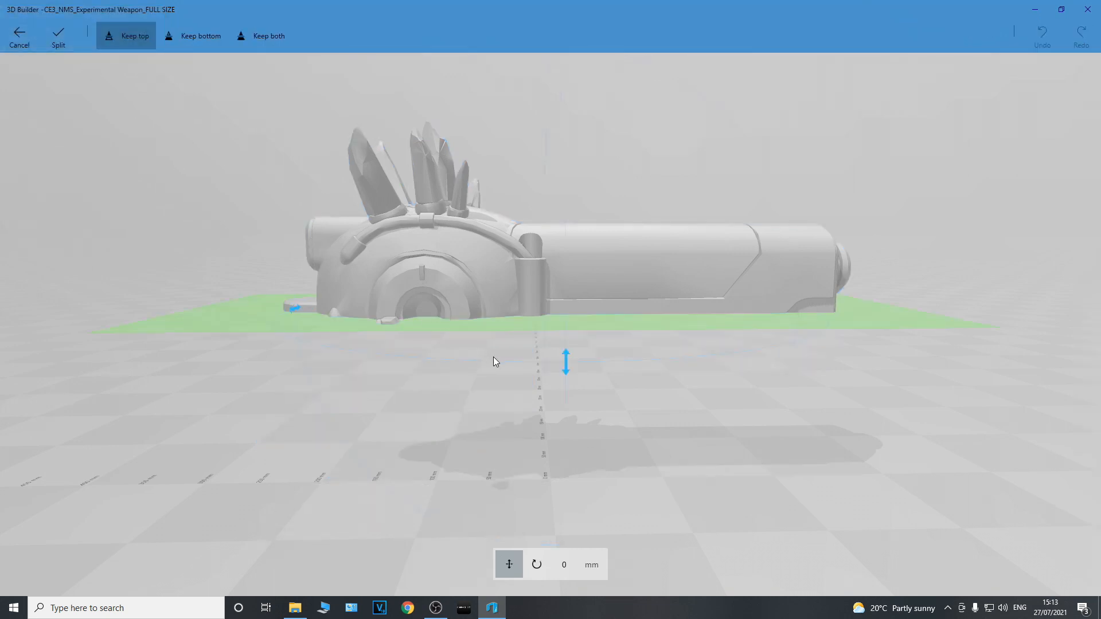
pyautogui.click(260, 38)
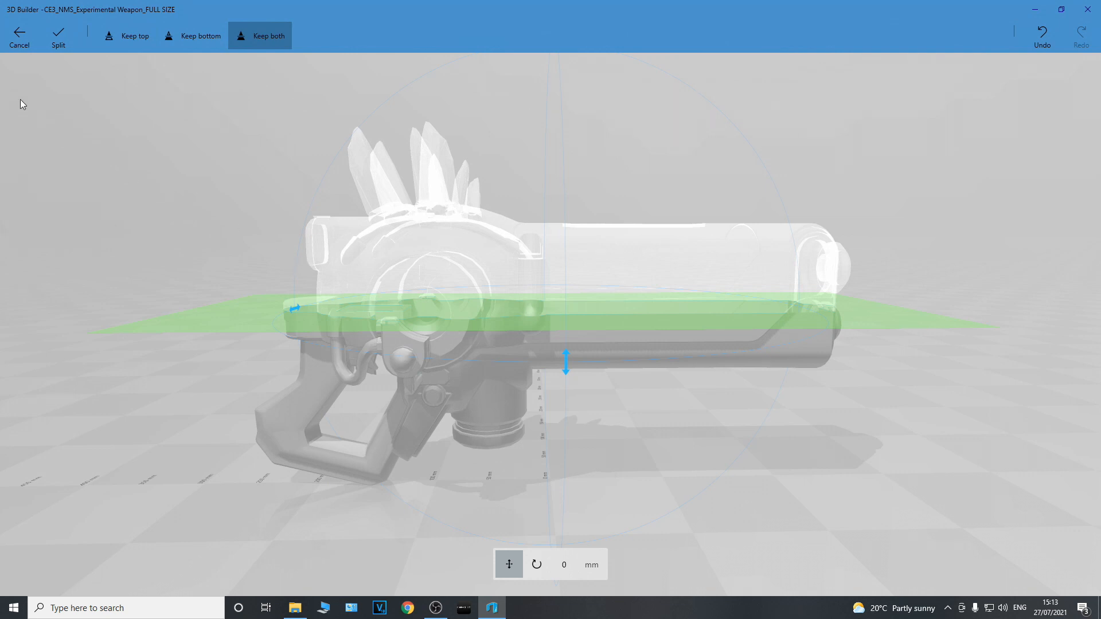
pyautogui.click(58, 38)
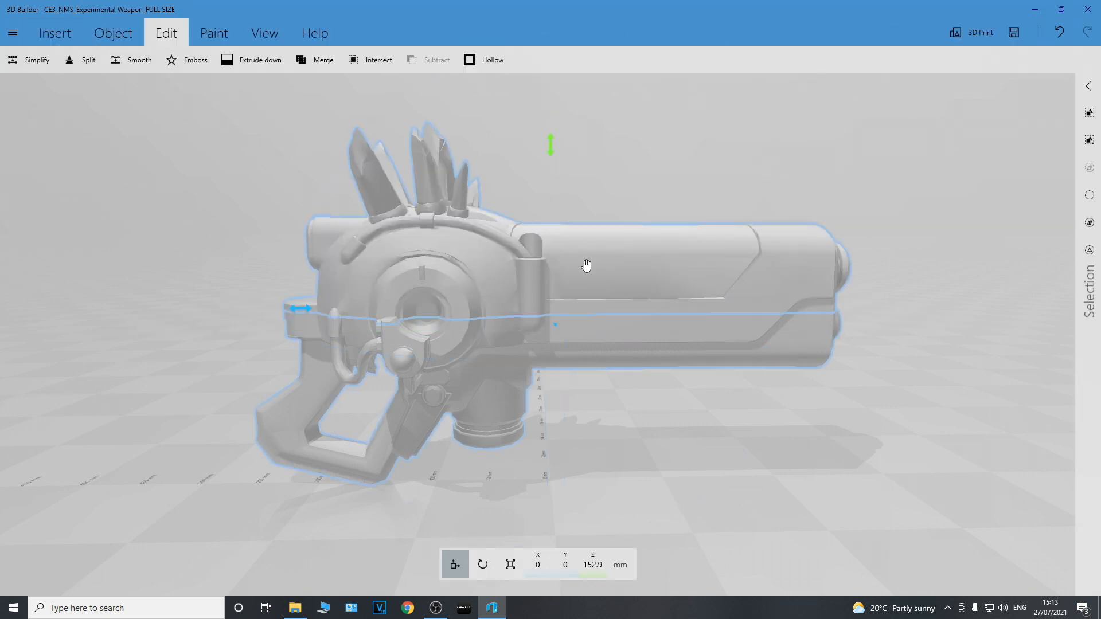
# Raise both halves of the split weapon, and move only the lower half down to a Z position of about 71 mm
pyautogui.moveTo(550, 151); pyautogui.dragTo(550, 126)
pyautogui.click(580, 229)
pyautogui.click(572, 309)
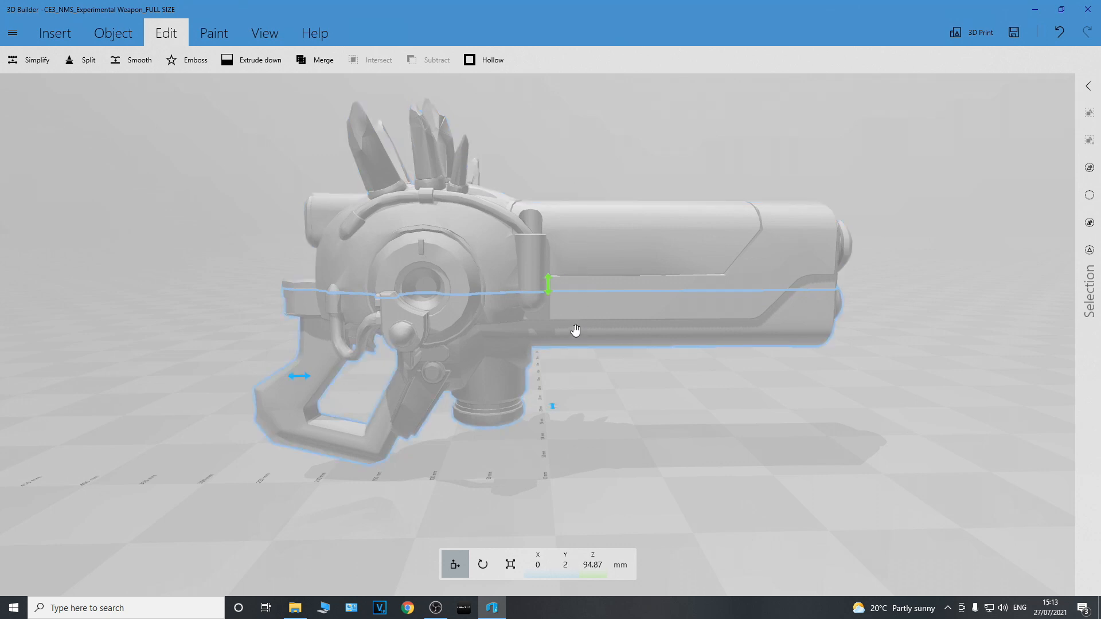
pyautogui.moveTo(548, 287); pyautogui.dragTo(549, 311)
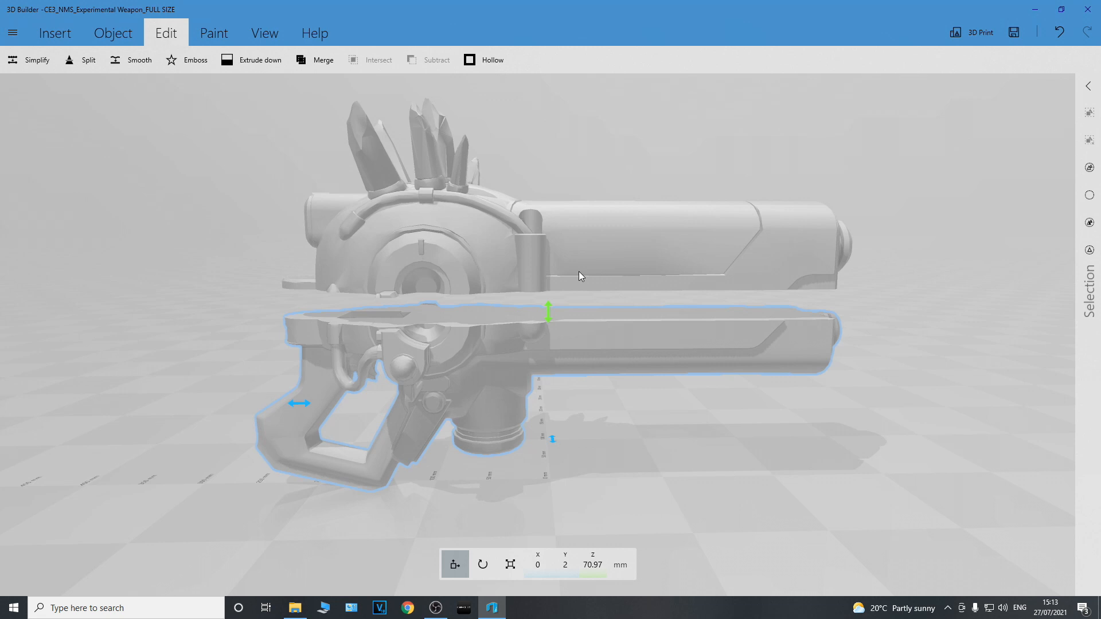
# Close 3D Builder and discard the scene with the split weapon
pyautogui.scroll(-1, 728, 281)
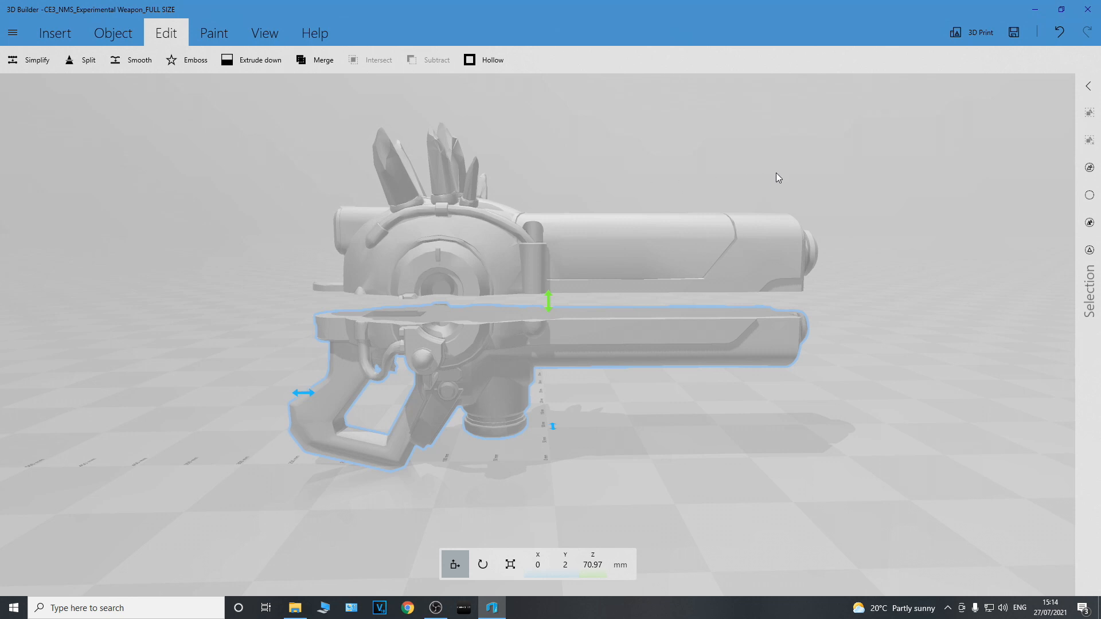
pyautogui.click(1087, 9)
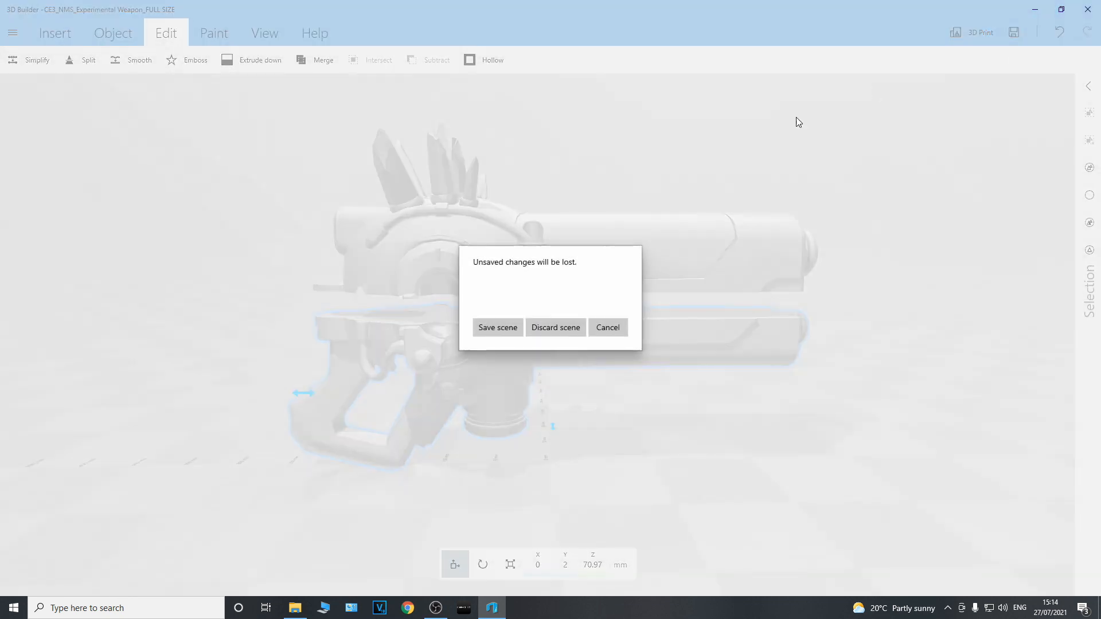
pyautogui.click(564, 327)
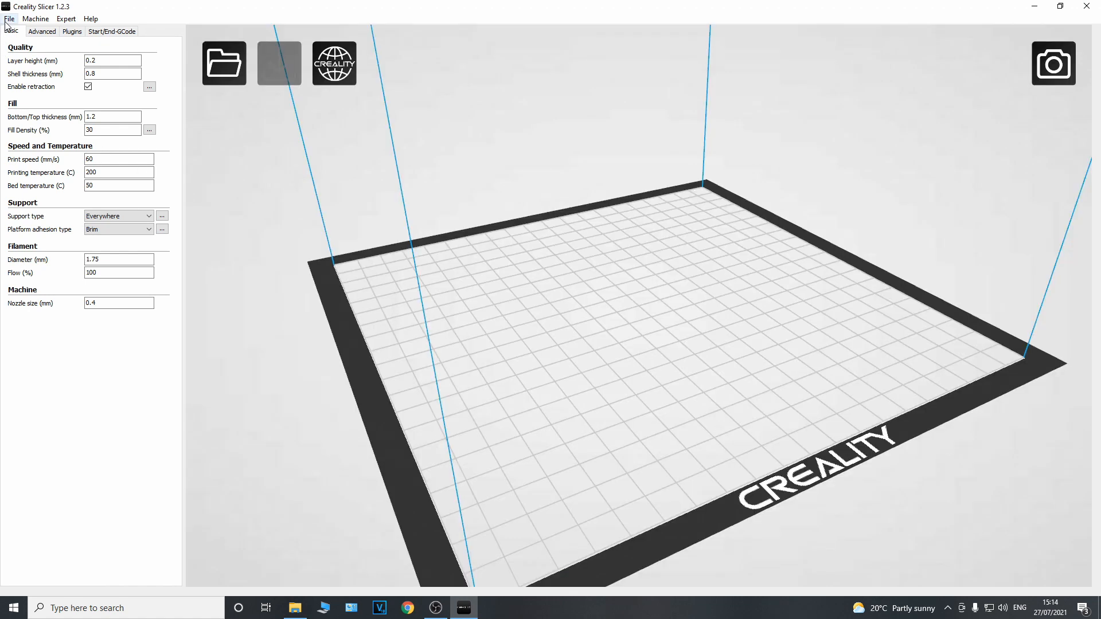
# In Creality Slicer, load the model "99 problems FIXED" from the No Mans Sky Ship Models folder in Documents
pyautogui.click(6, 21)
pyautogui.click(24, 32)
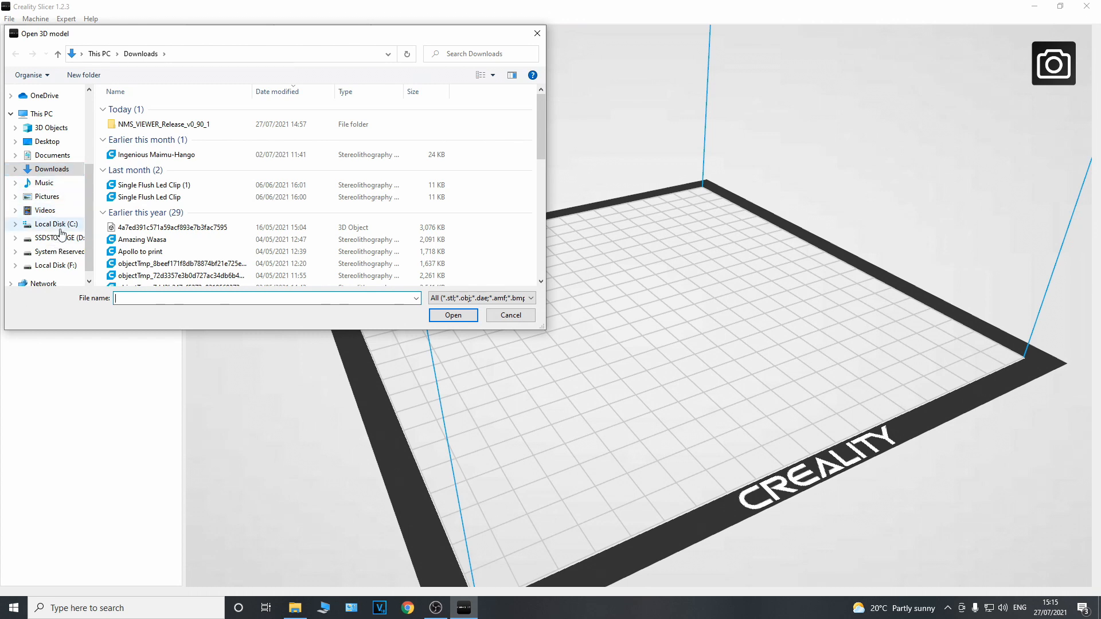
pyautogui.click(52, 155)
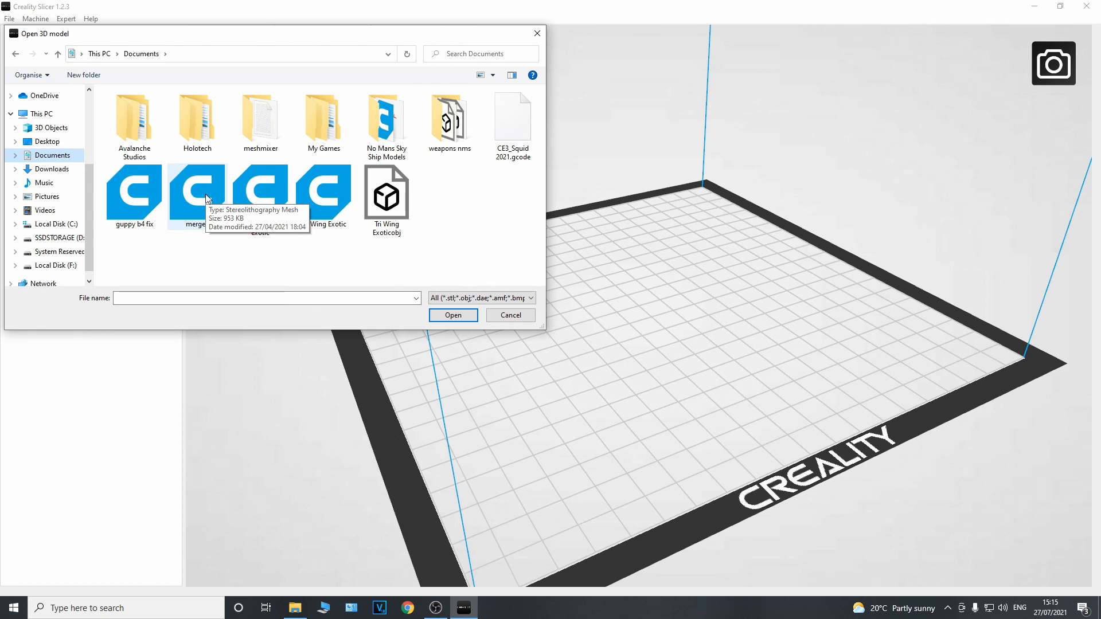
pyautogui.doubleClick(383, 121)
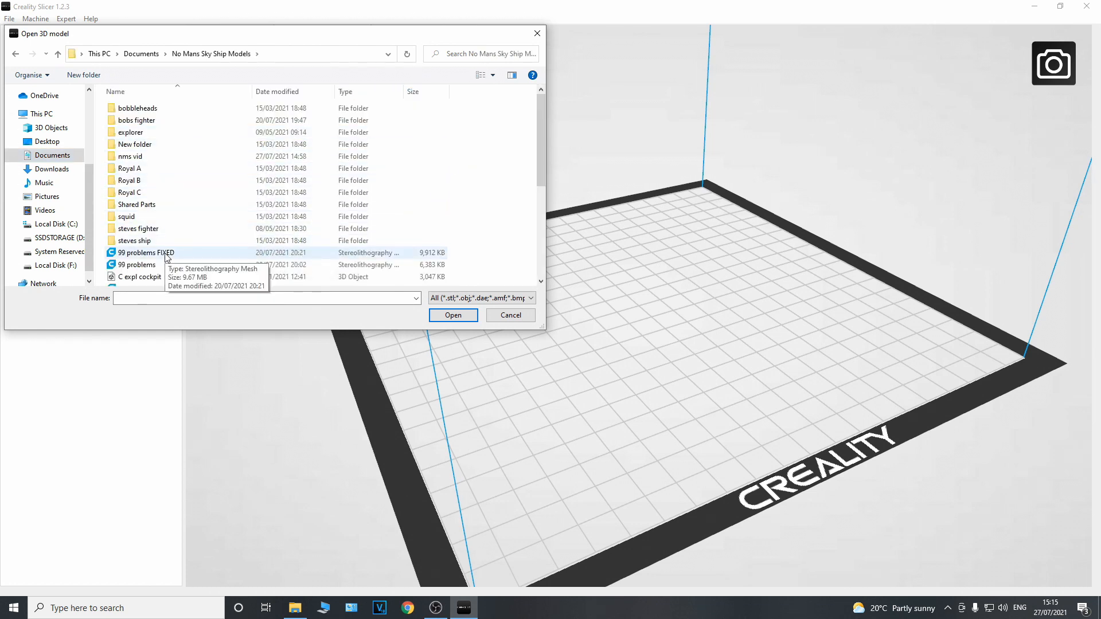
pyautogui.doubleClick(146, 253)
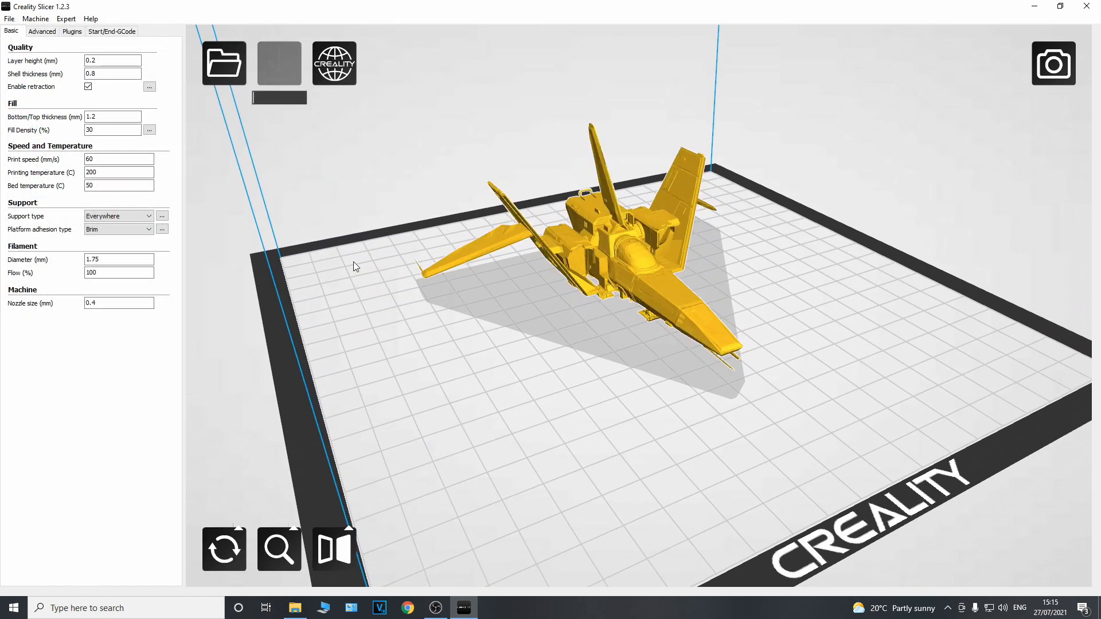
# Examine the loaded ship on the build plate from the side, the front and up close, along with its print estimate
pyautogui.moveTo(349, 257); pyautogui.dragTo(390, 301, button='right')
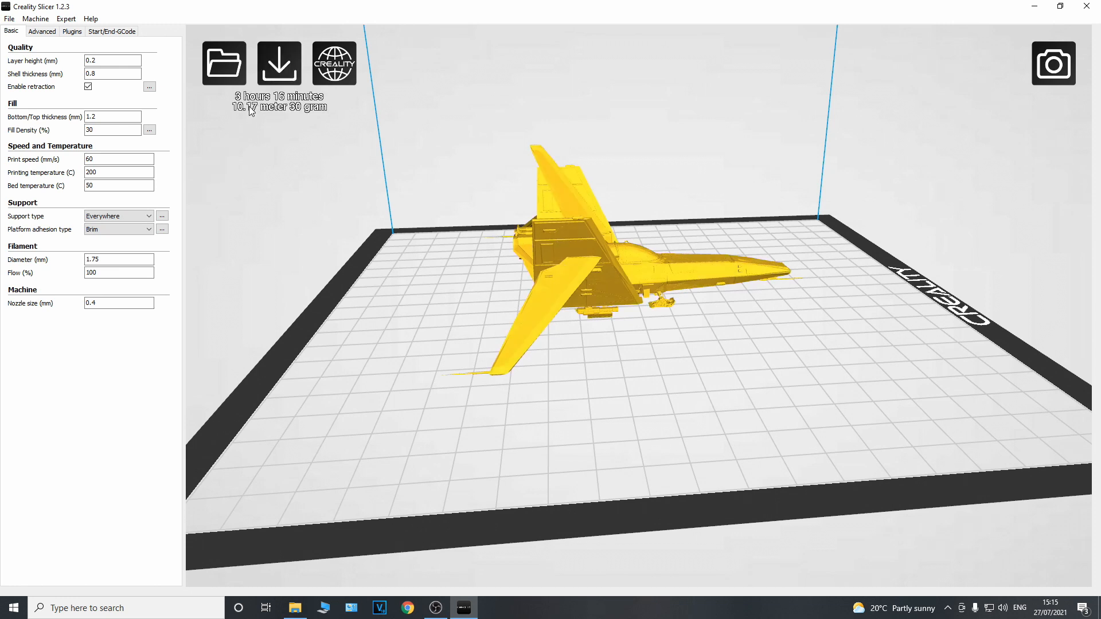
pyautogui.click(564, 242)
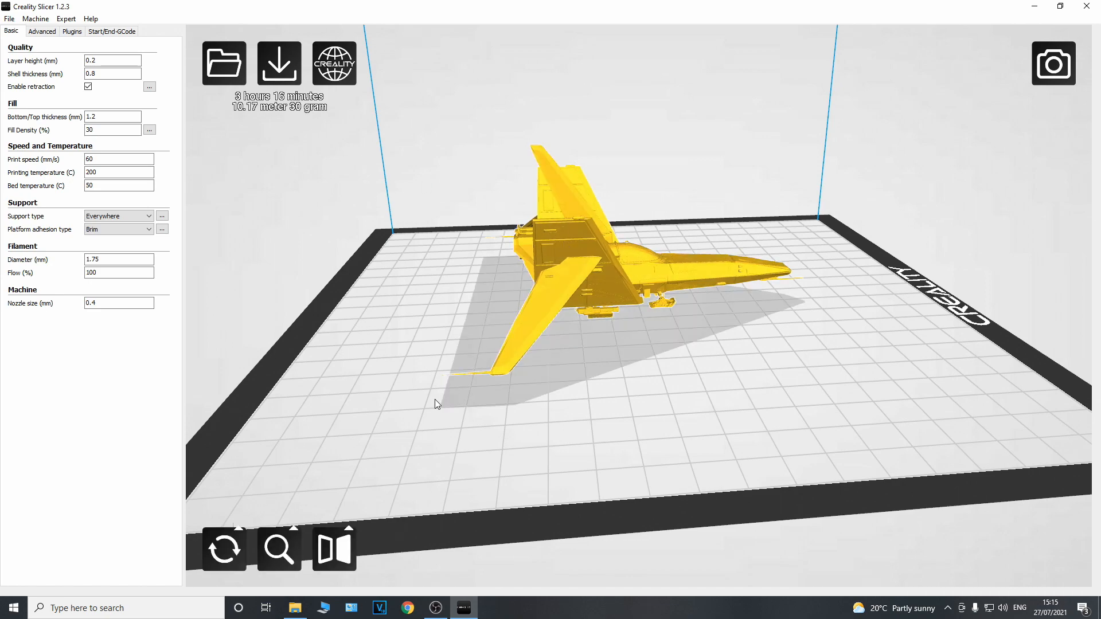
pyautogui.moveTo(411, 392); pyautogui.dragTo(377, 361, button='right')
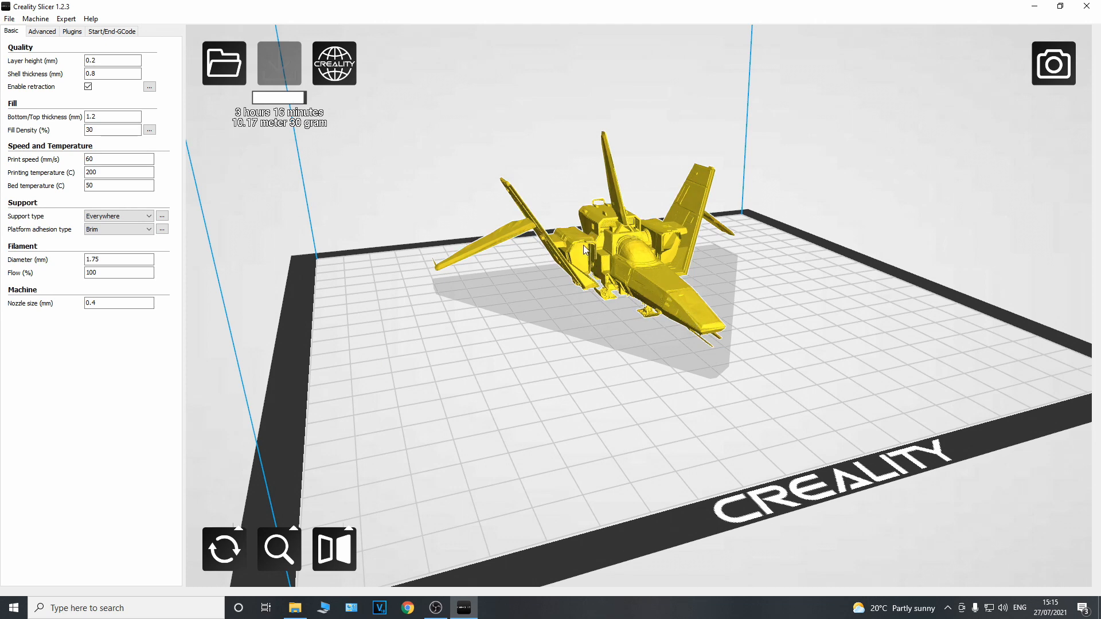
pyautogui.moveTo(569, 340)
pyautogui.mouseDown(button='right')
pyautogui.moveTo(637, 332)
pyautogui.moveTo(576, 338)
pyautogui.mouseUp(button='right')
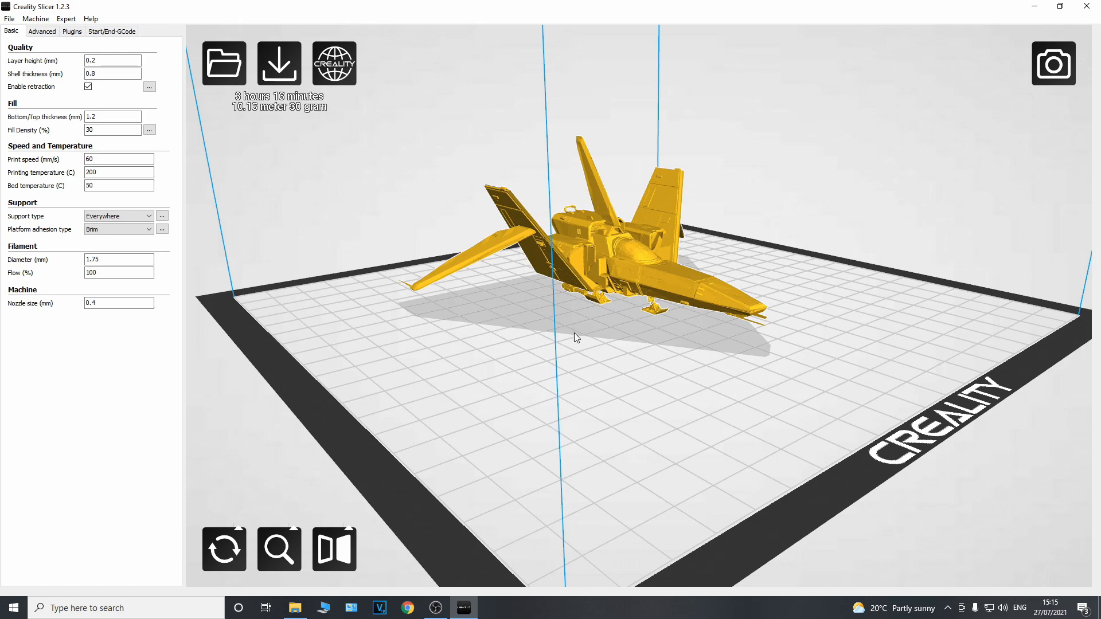
pyautogui.moveTo(503, 329); pyautogui.dragTo(398, 338, button='right')
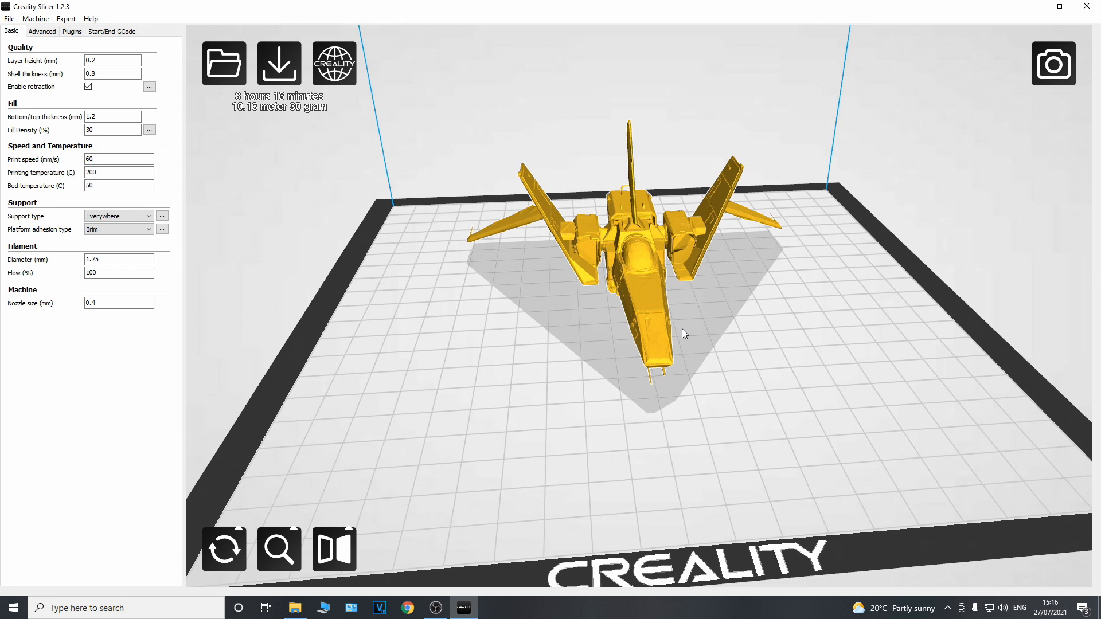
pyautogui.moveTo(566, 342)
pyautogui.mouseDown(button='right')
pyautogui.moveTo(597, 336)
pyautogui.moveTo(565, 345)
pyautogui.moveTo(579, 322)
pyautogui.moveTo(573, 341)
pyautogui.mouseUp(button='right')
pyautogui.scroll(4, 575, 341)
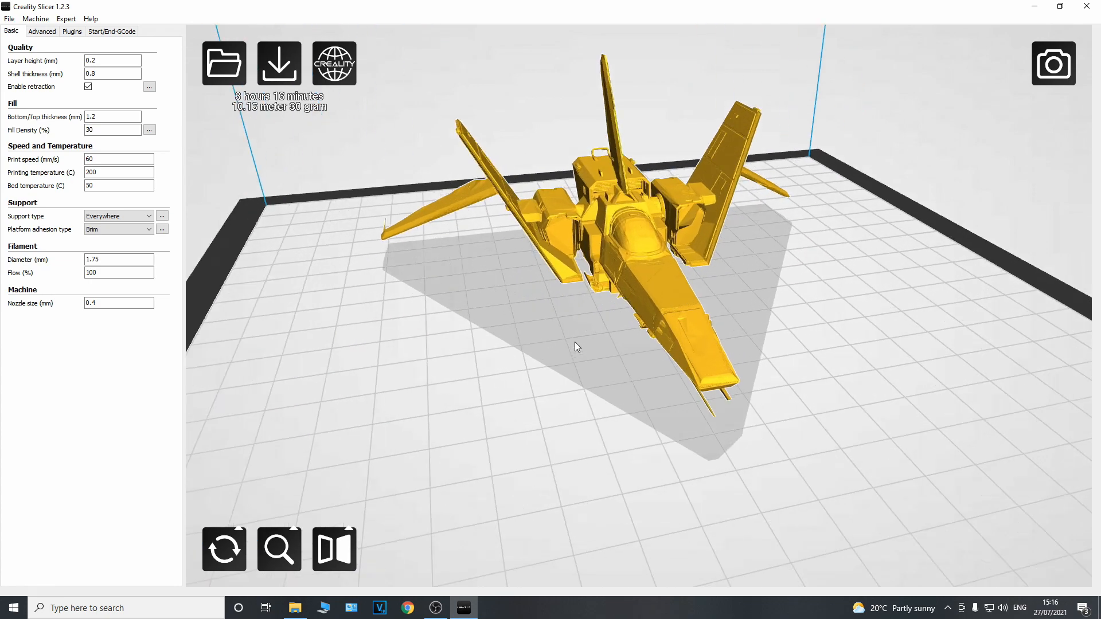
pyautogui.moveTo(549, 321)
pyautogui.mouseDown(button='right')
pyautogui.moveTo(558, 334)
pyautogui.moveTo(549, 305)
pyautogui.moveTo(536, 311)
pyautogui.mouseUp(button='right')
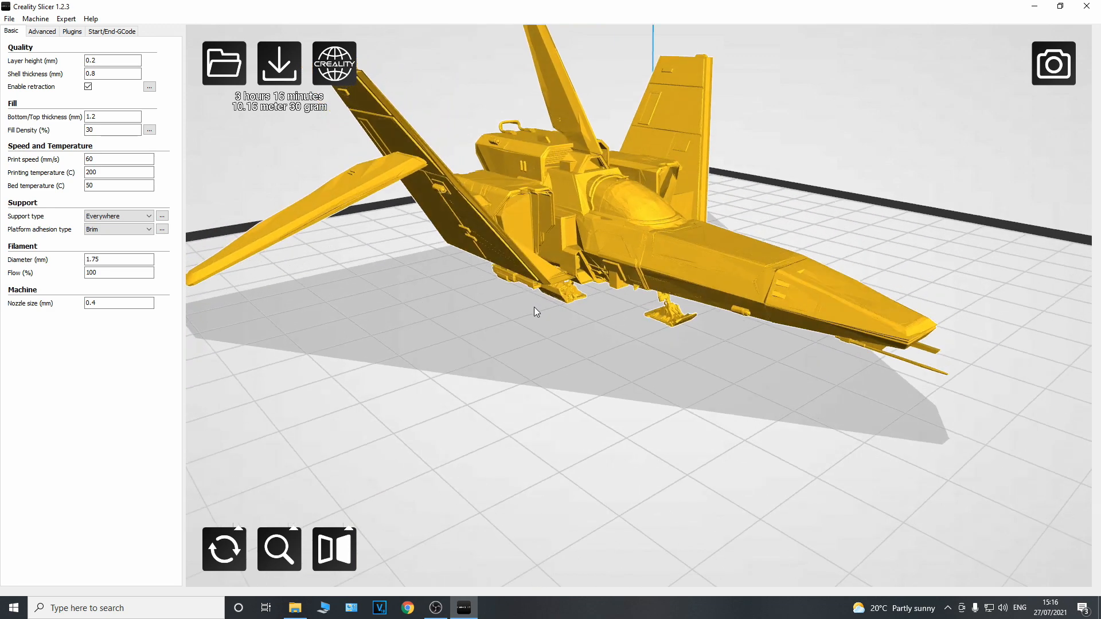